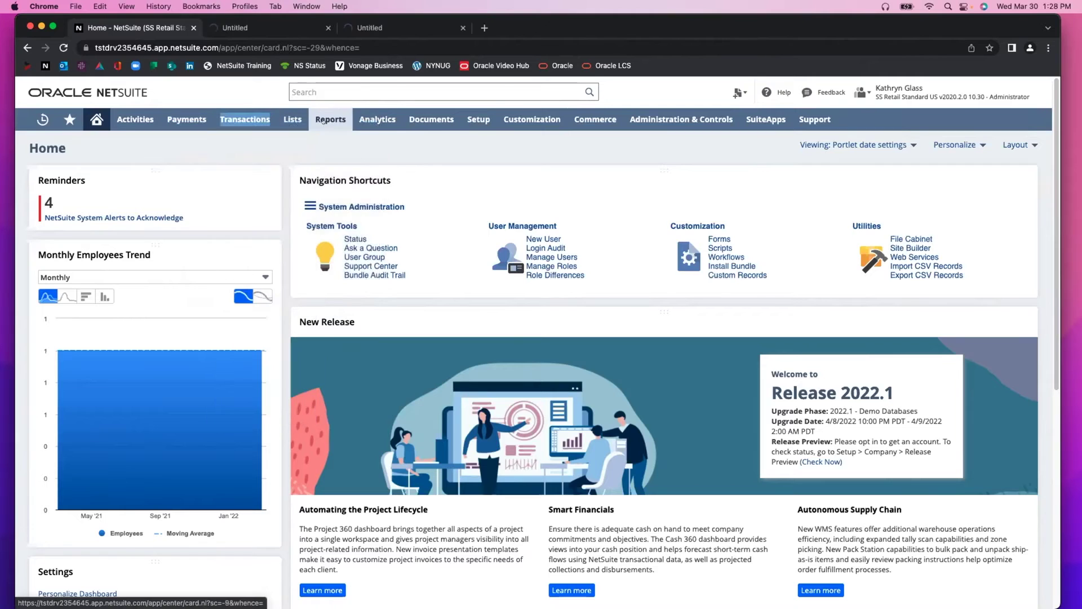
Step: Open the Payments center in a new browser tab, then return to the Home dashboard
click(338, 125)
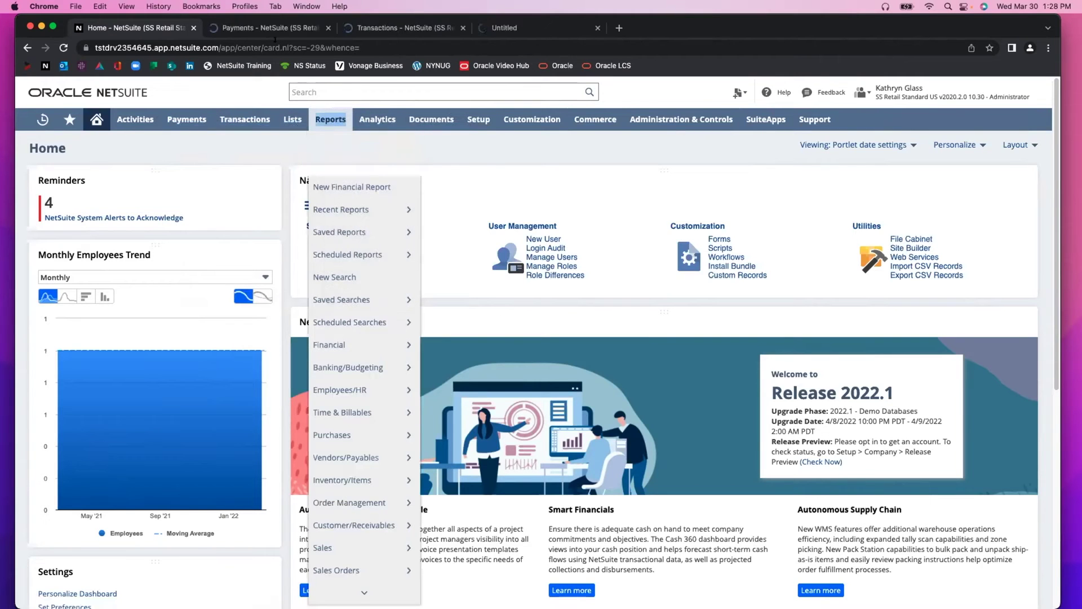
key(ctrl+Tab)
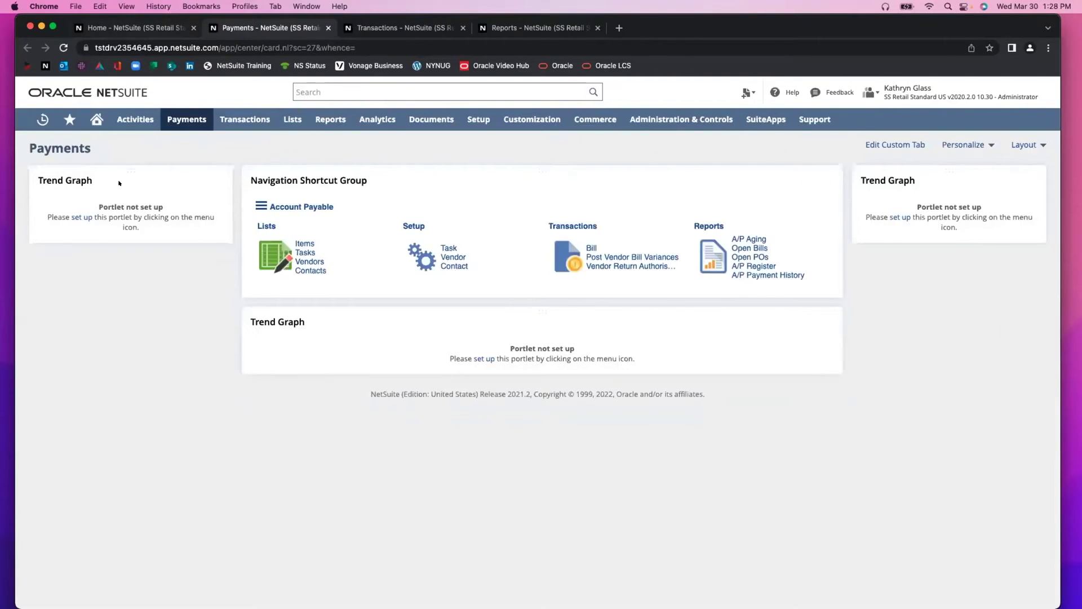
key(ctrl+shift+Tab)
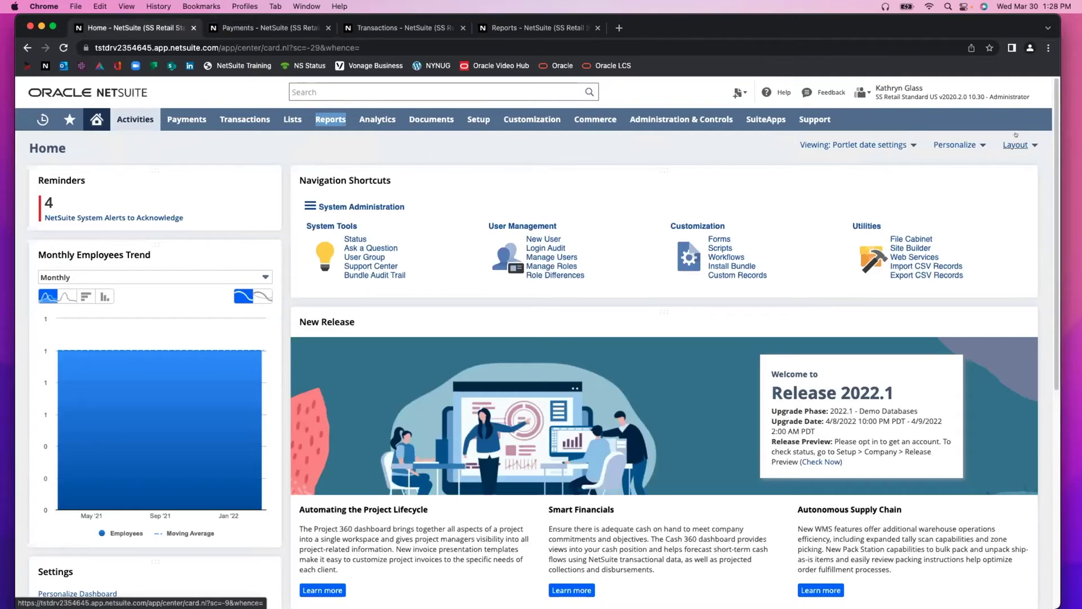
Step: Browse the Payments, Transactions and Reports tabs, moving the Recent Reports portlet down and back
mouse_move(1016, 144)
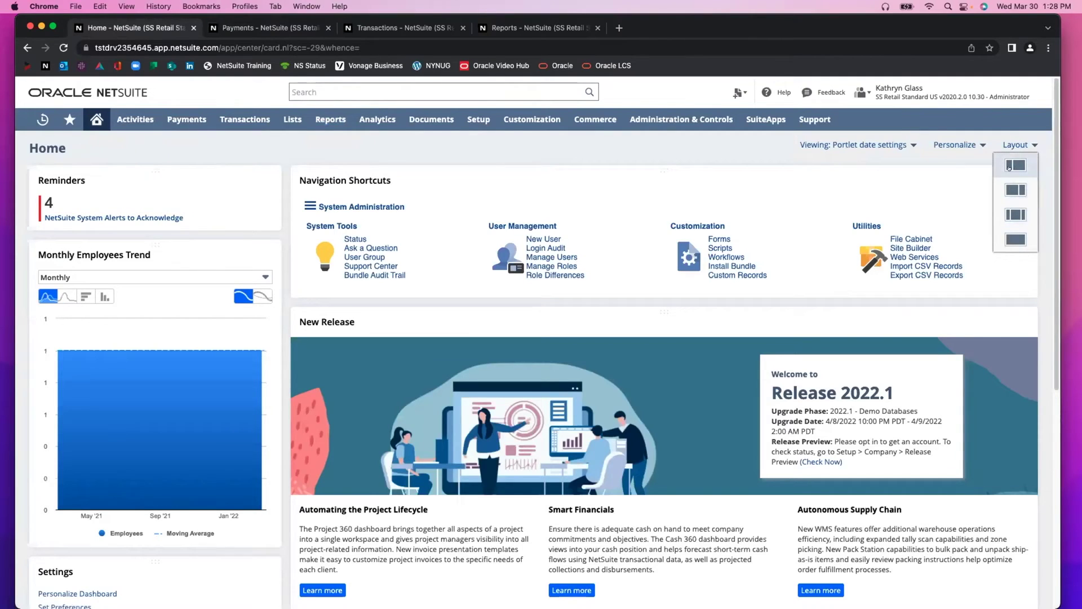
click(271, 26)
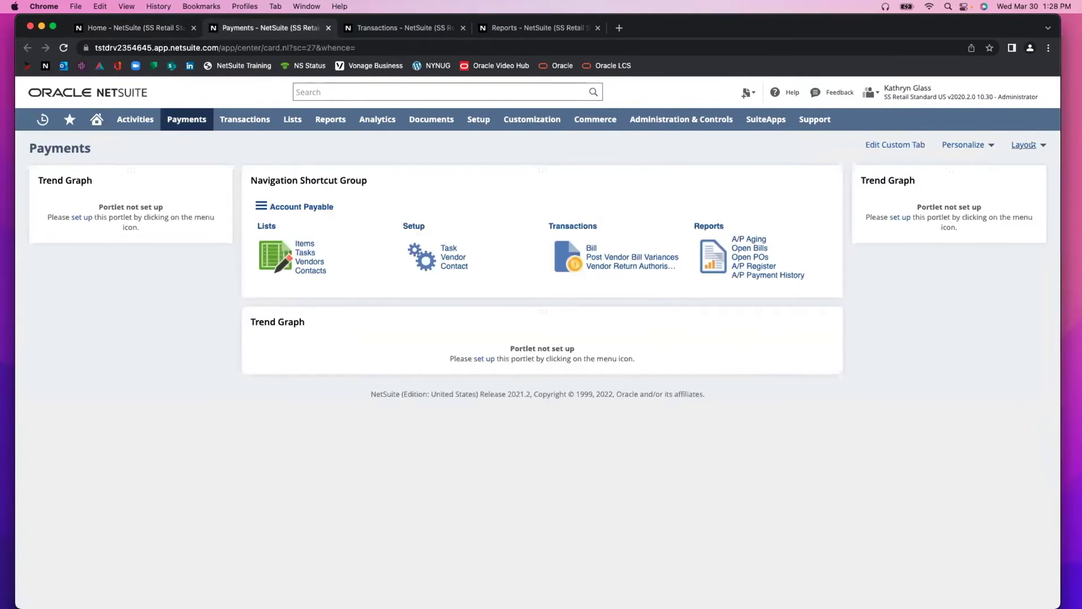
click(395, 28)
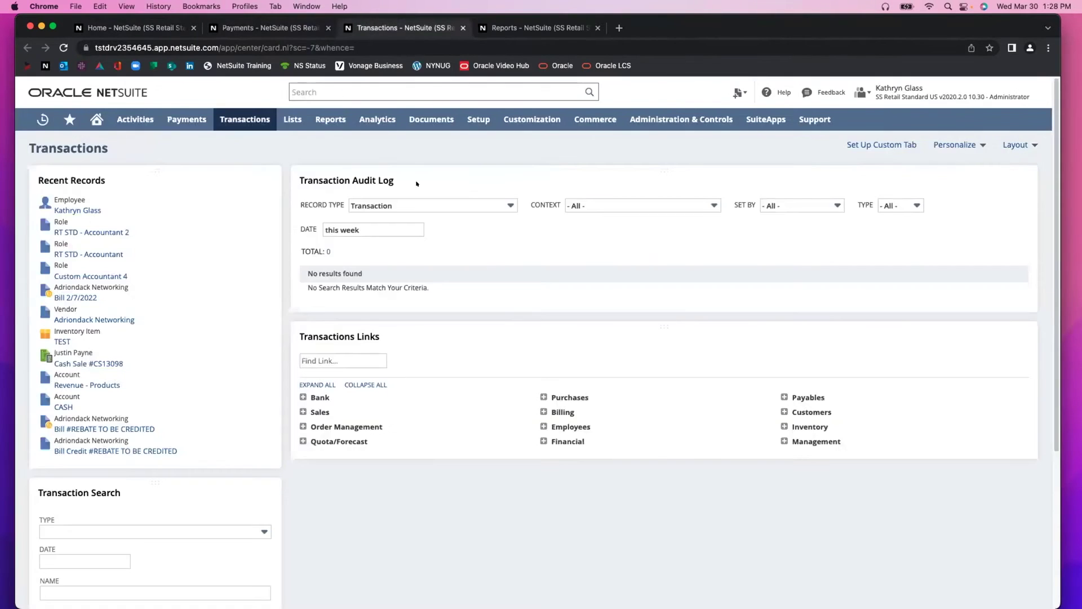
click(517, 27)
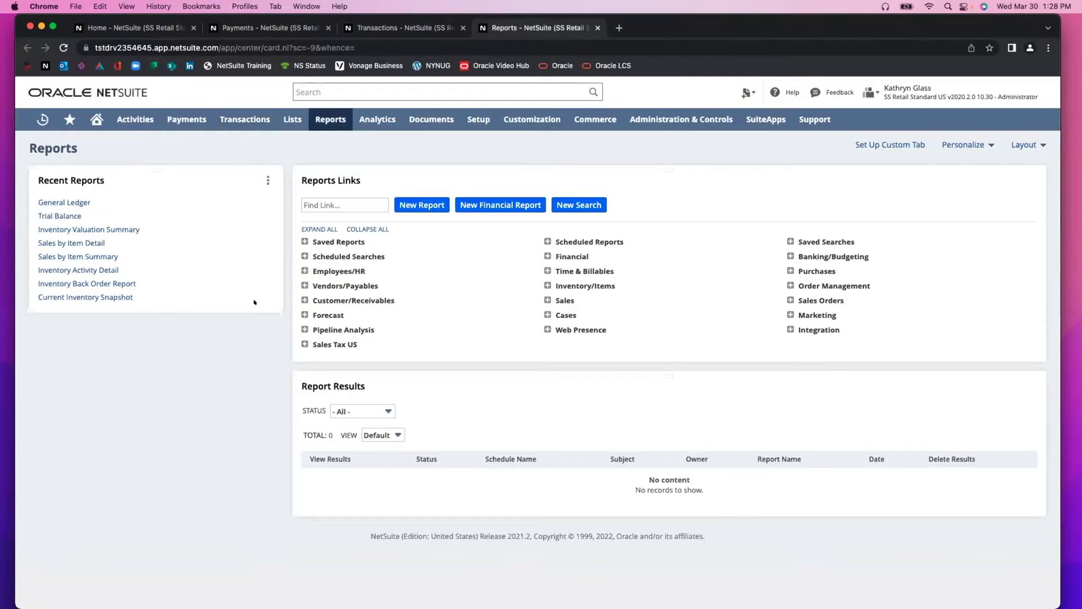
drag(213, 185, 502, 383)
drag(328, 363, 227, 293)
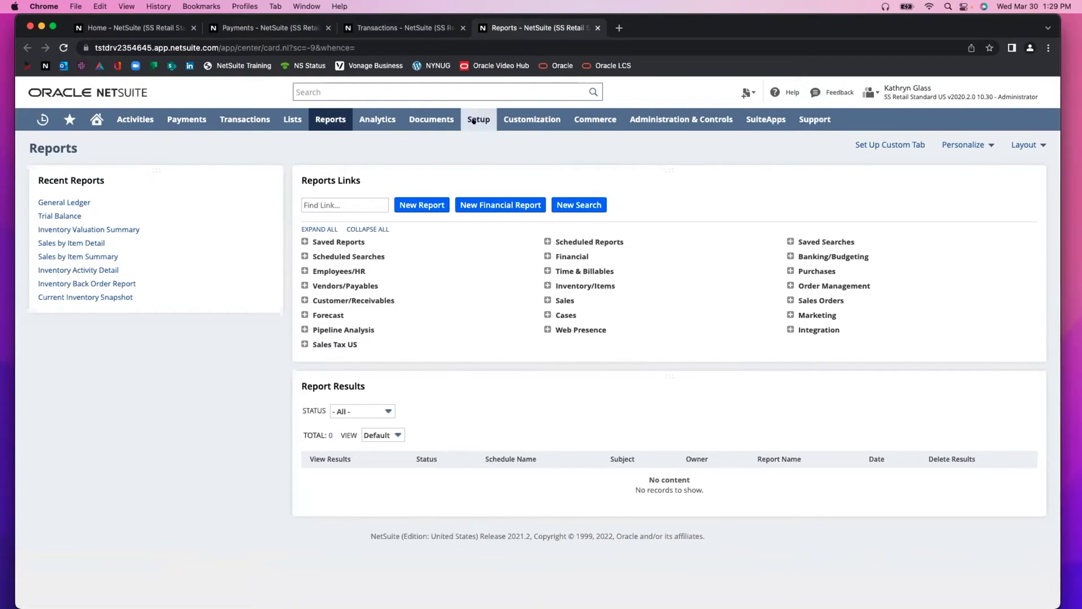
Step: Open Customization > Centers and Tabs > Centers in a new browser tab and switch to it
mouse_move(474, 120)
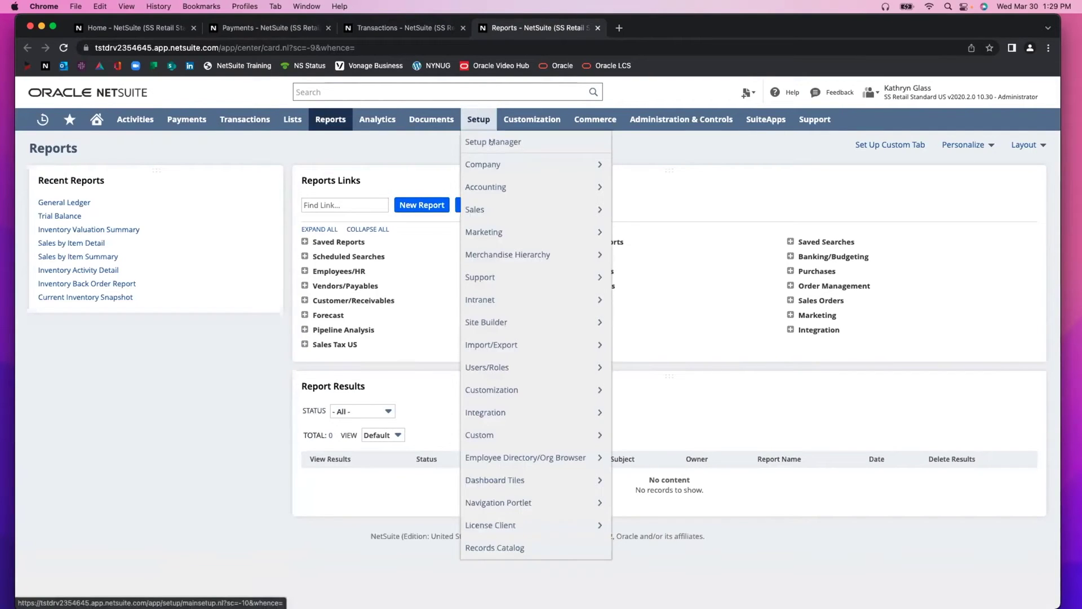
mouse_move(518, 368)
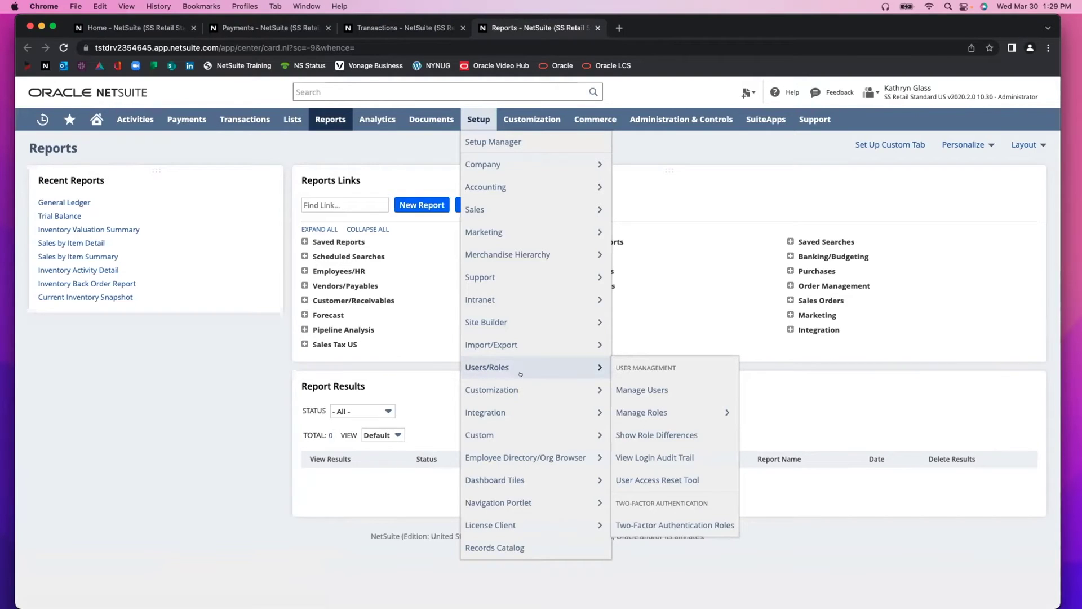
mouse_move(529, 120)
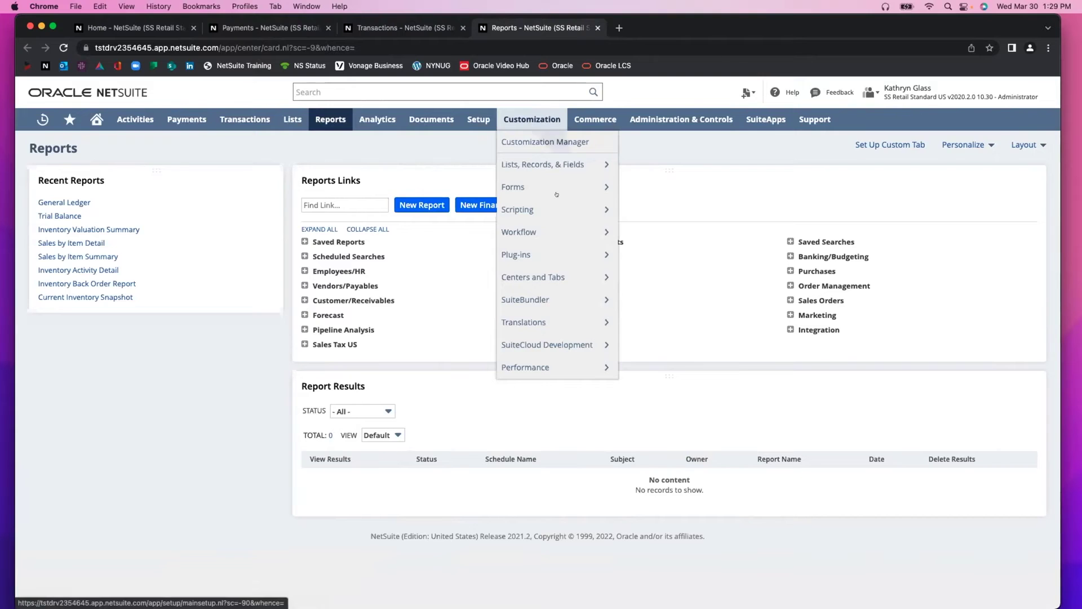
mouse_move(550, 277)
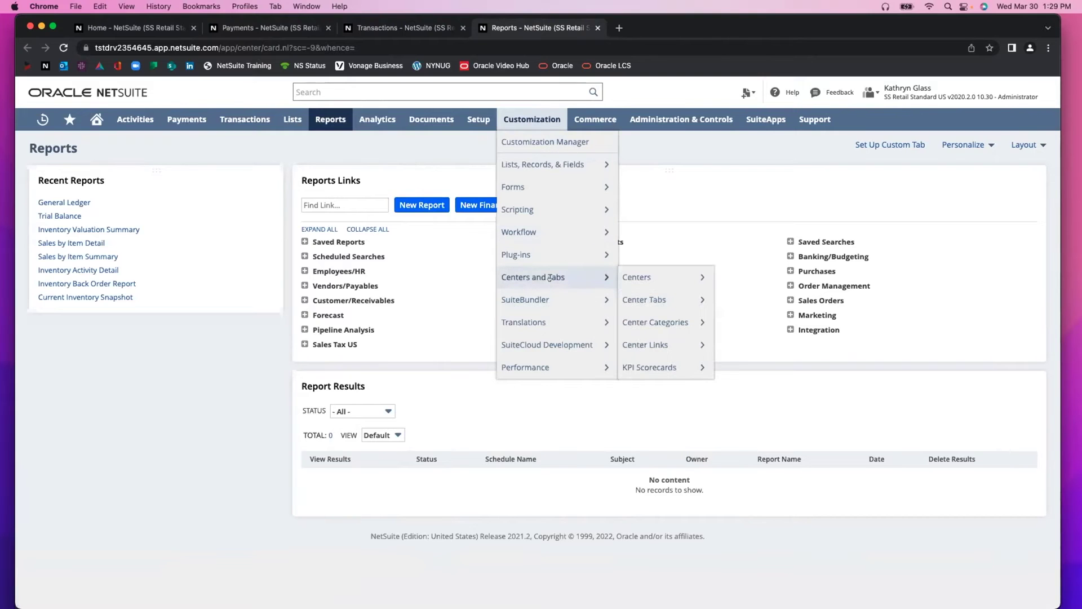
right_click(634, 276)
click(671, 282)
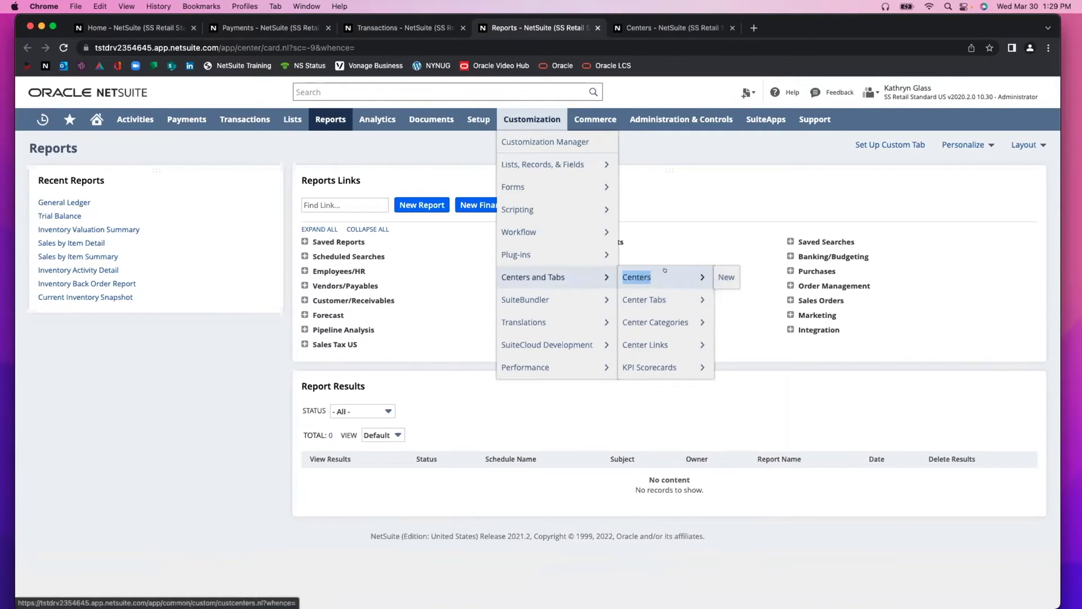
key(ctrl+Tab)
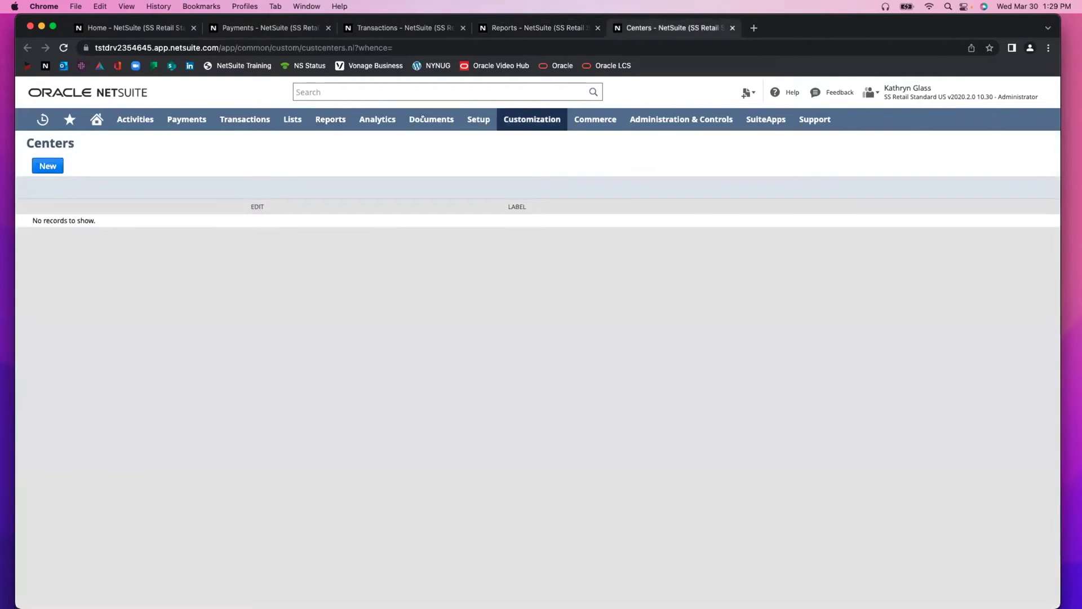
Step: Open the Center Tabs list and highlight the A/P, Board Metrics and Buy & Plan center types
mouse_move(531, 119)
mouse_move(546, 277)
click(646, 297)
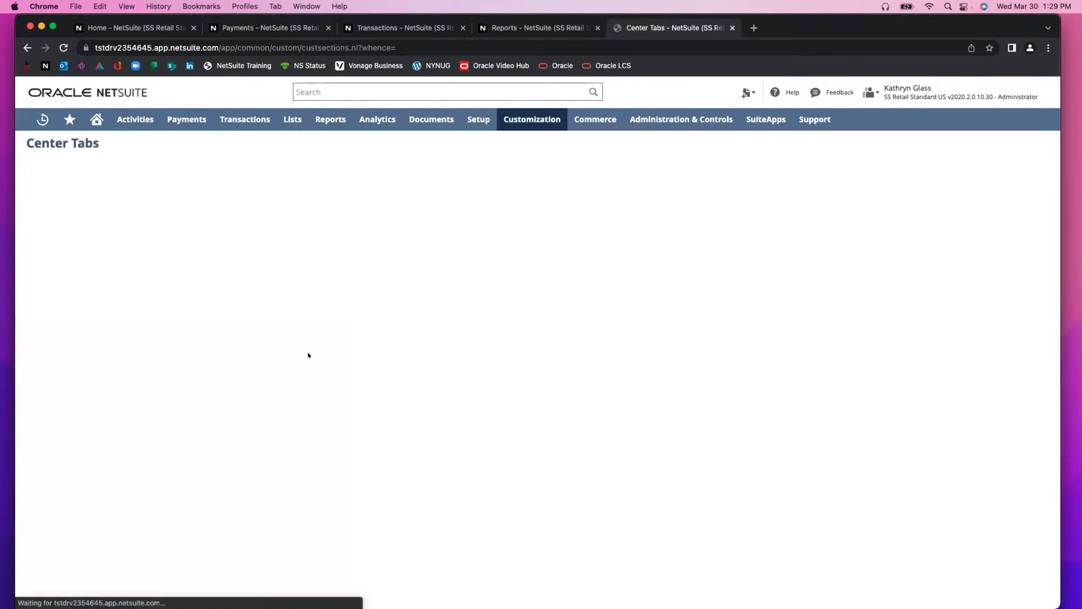
drag(527, 276, 589, 281)
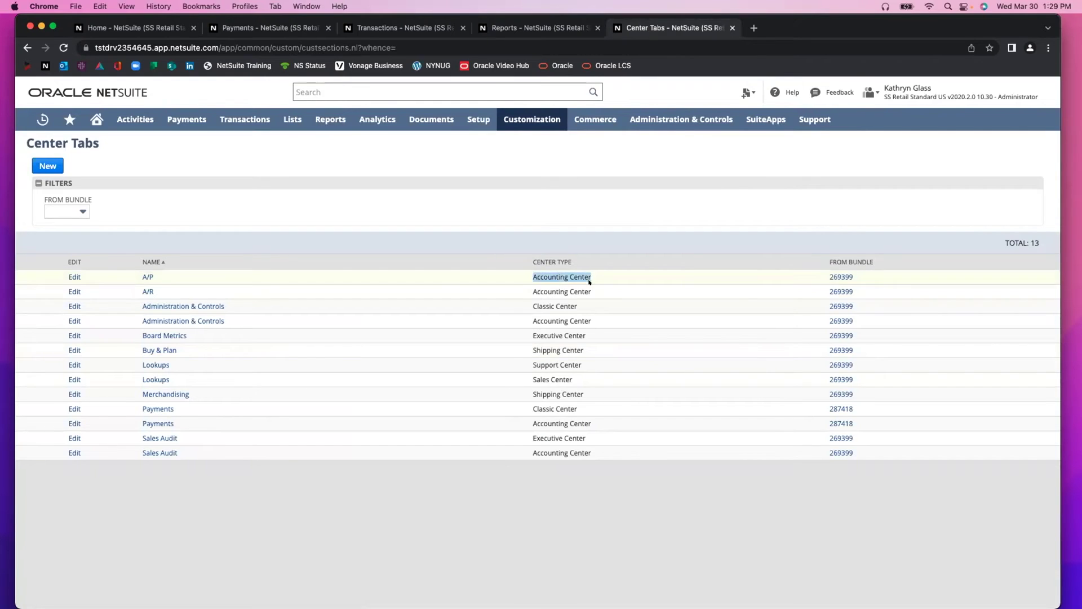
drag(535, 338, 608, 330)
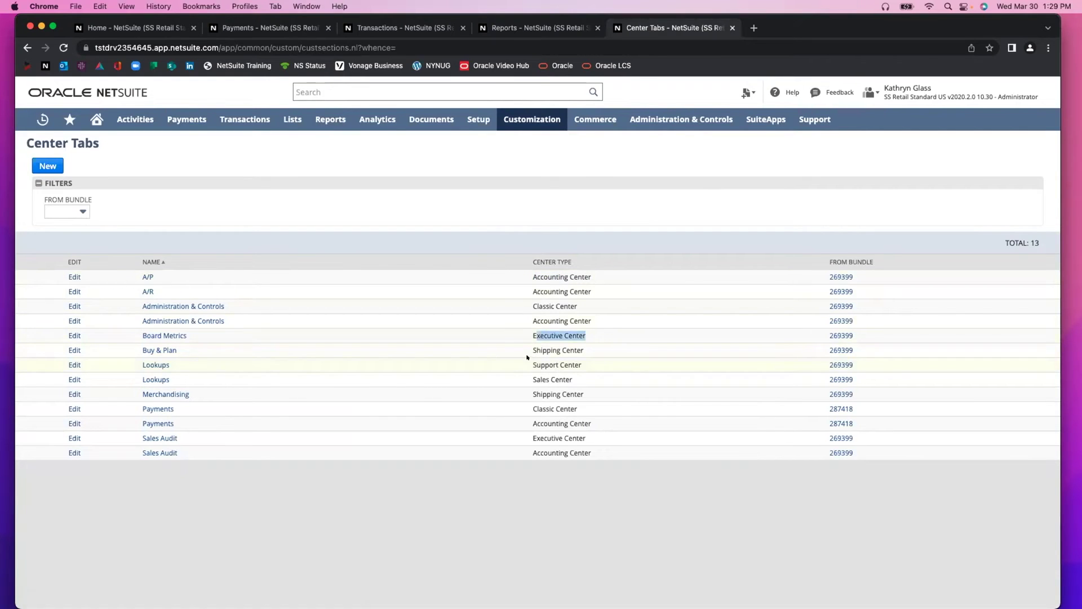
drag(527, 348, 589, 350)
click(627, 502)
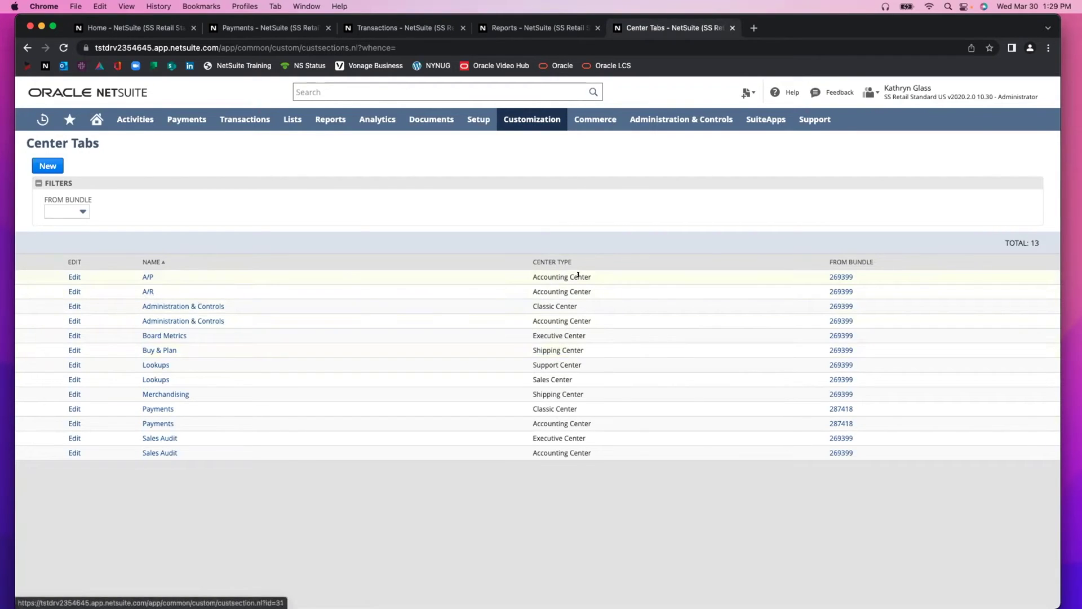
drag(527, 274, 591, 292)
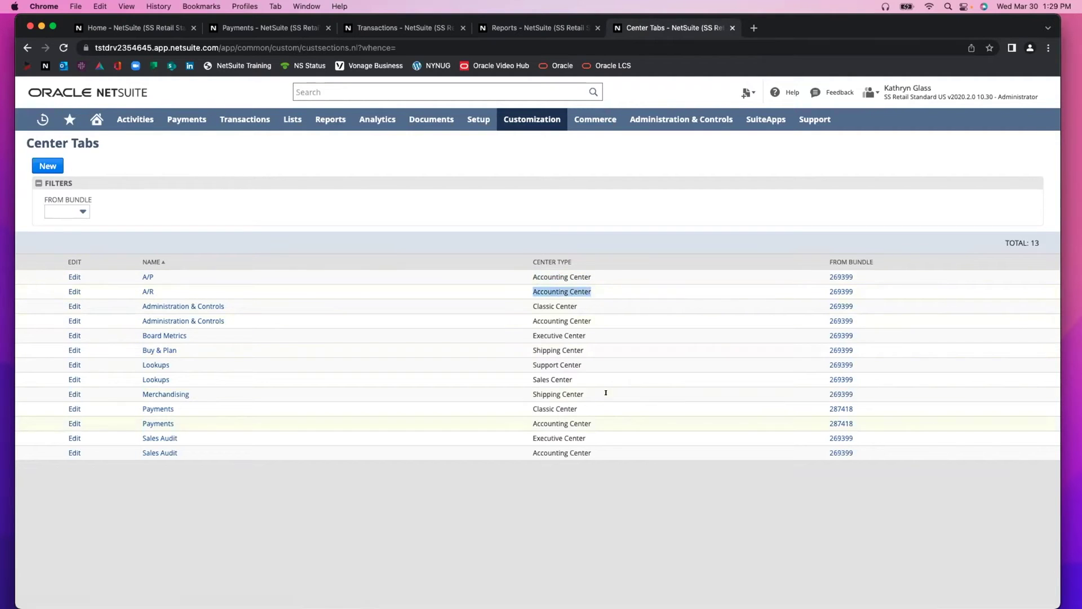
drag(535, 348, 596, 348)
click(552, 519)
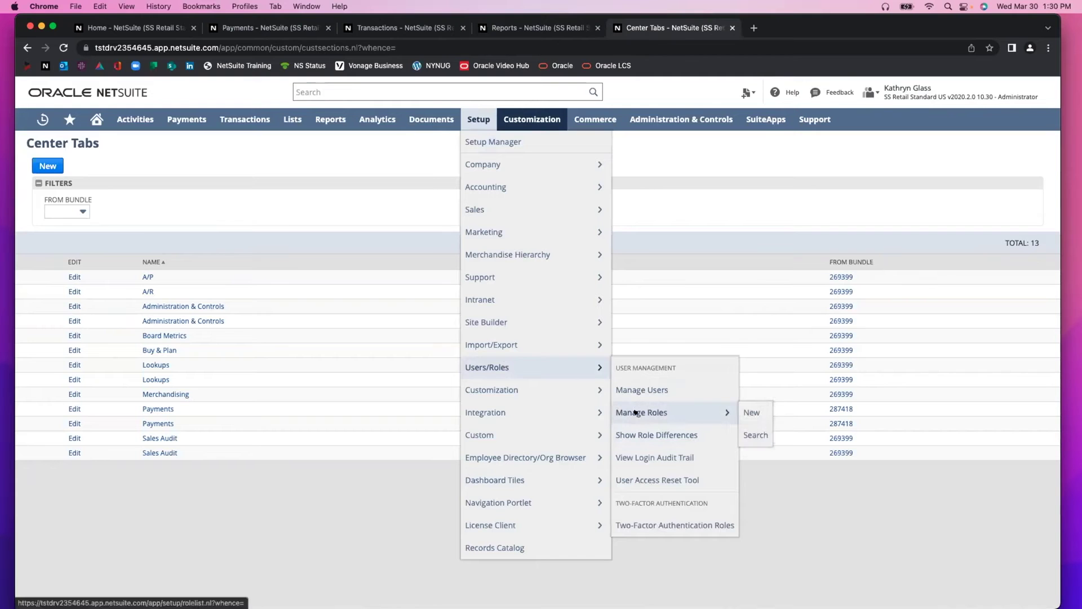
Step: Open Manage Roles, look at Custom EFT Role, and cancel back to the roles list
click(635, 412)
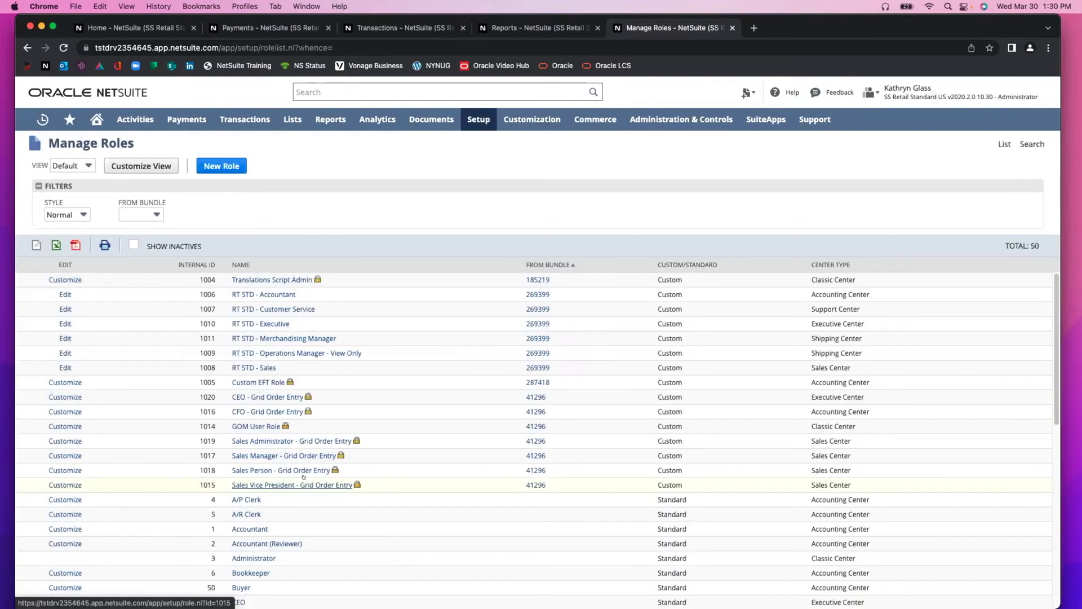
click(51, 382)
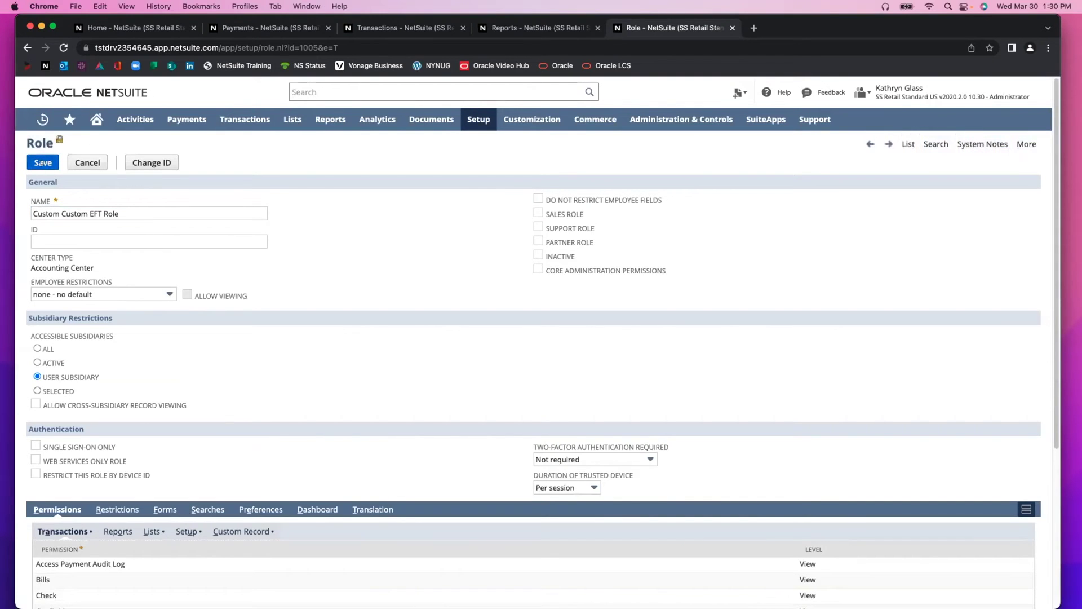
click(86, 163)
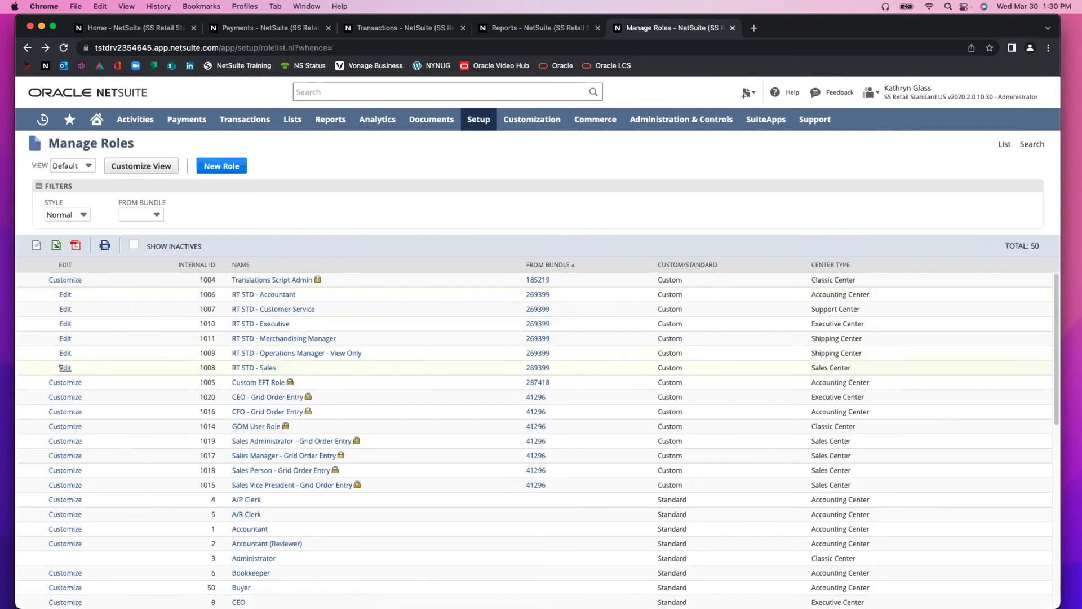
Step: Edit the RT STD - Sales role, keeping its name unchanged after adding and removing a 2
click(264, 368)
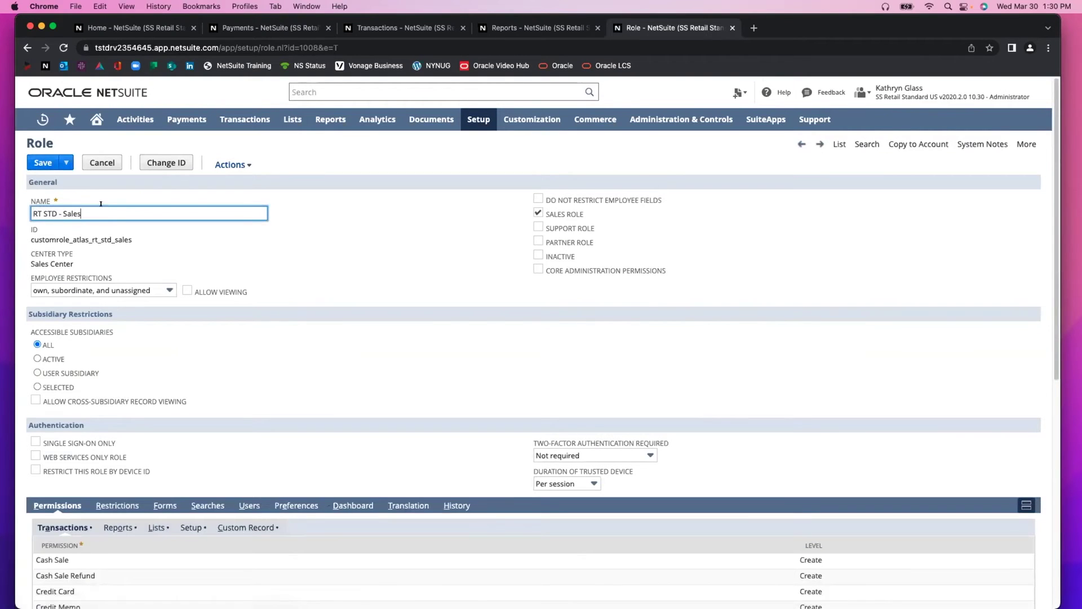
click(35, 161)
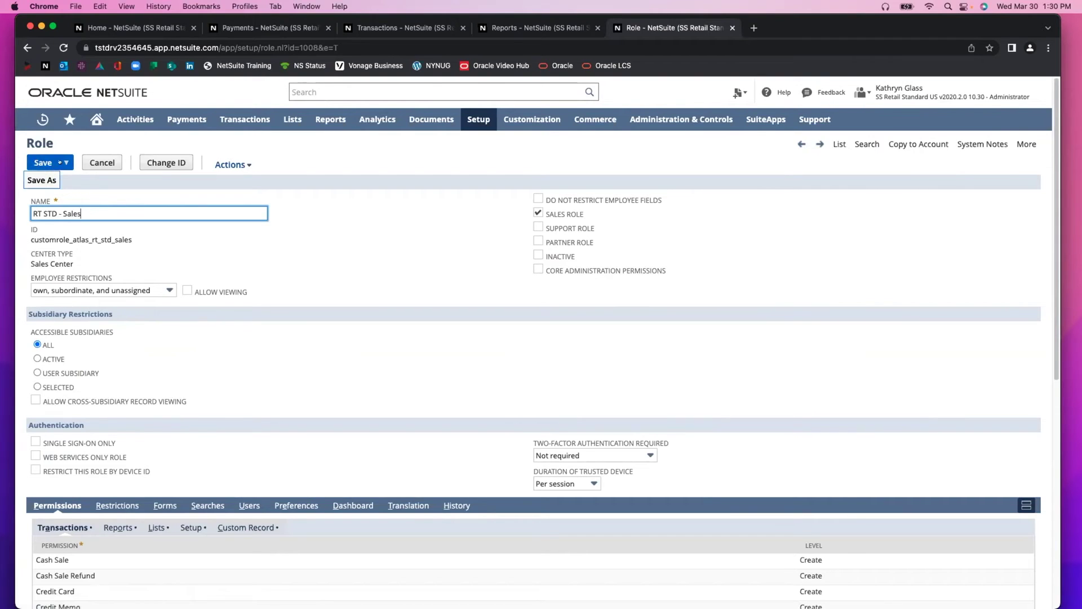
click(164, 211)
text(2)
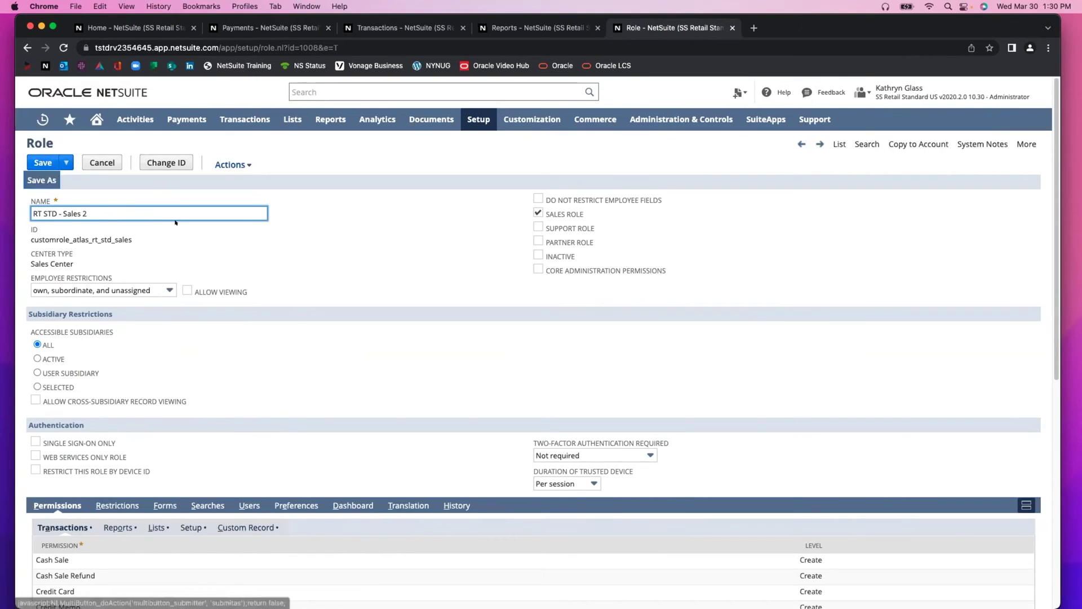
key(BackSpace)
key(BackSpace)
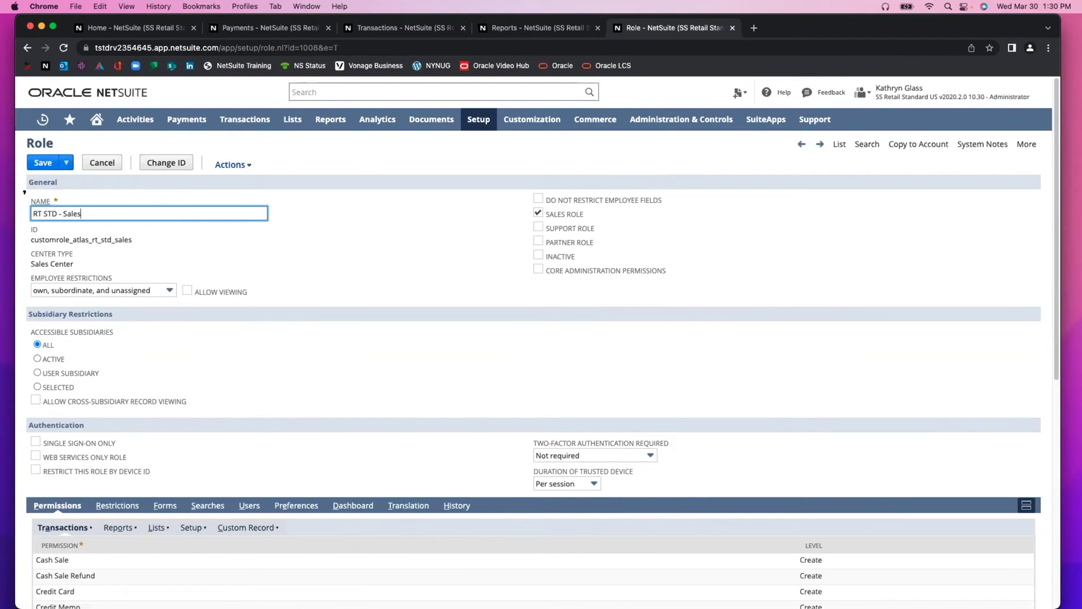
Step: Review the RT STD - Sales Dashboard and Setup permissions, then leave the form without saving
mouse_move(41, 162)
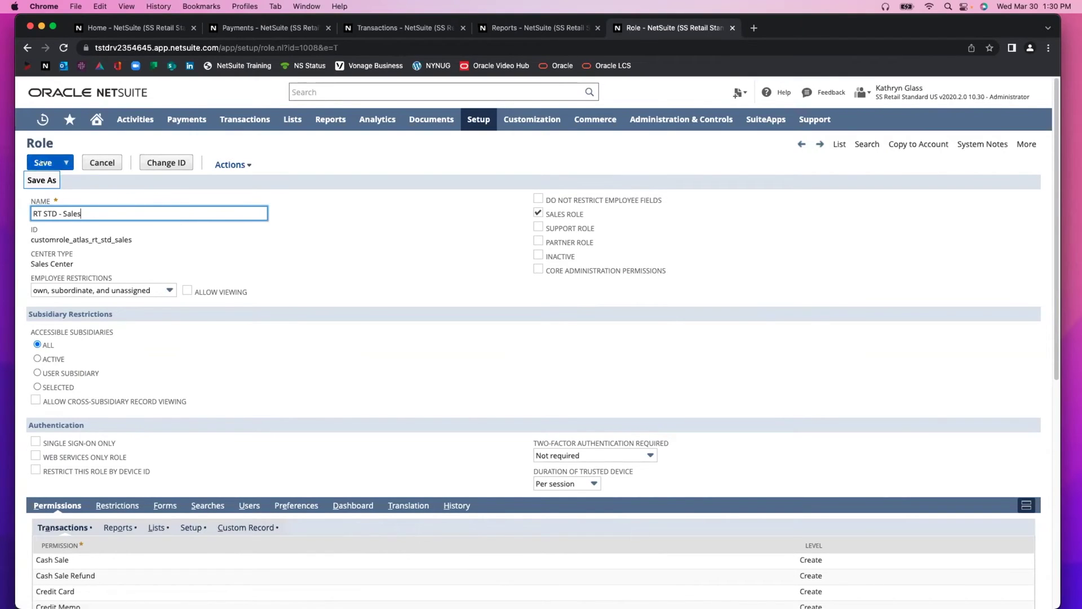
click(364, 509)
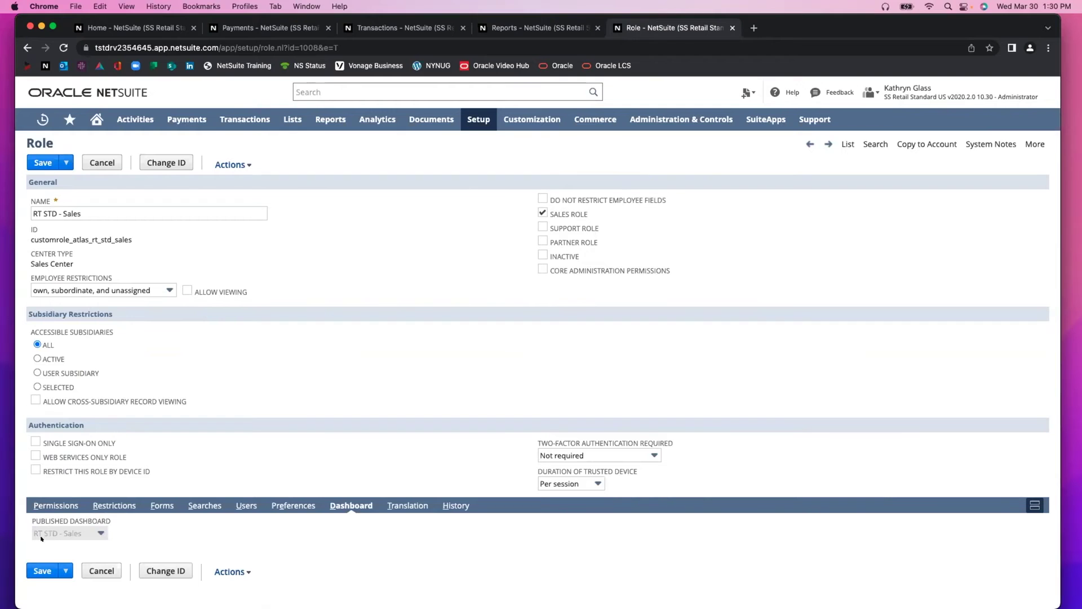
click(55, 505)
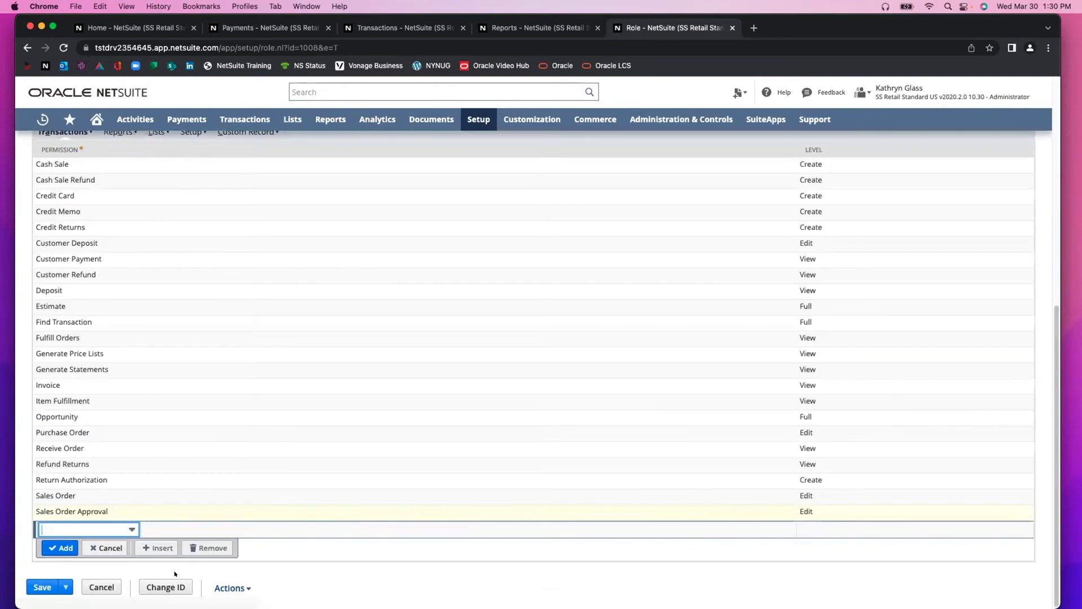
scroll(239, 447, up, 6)
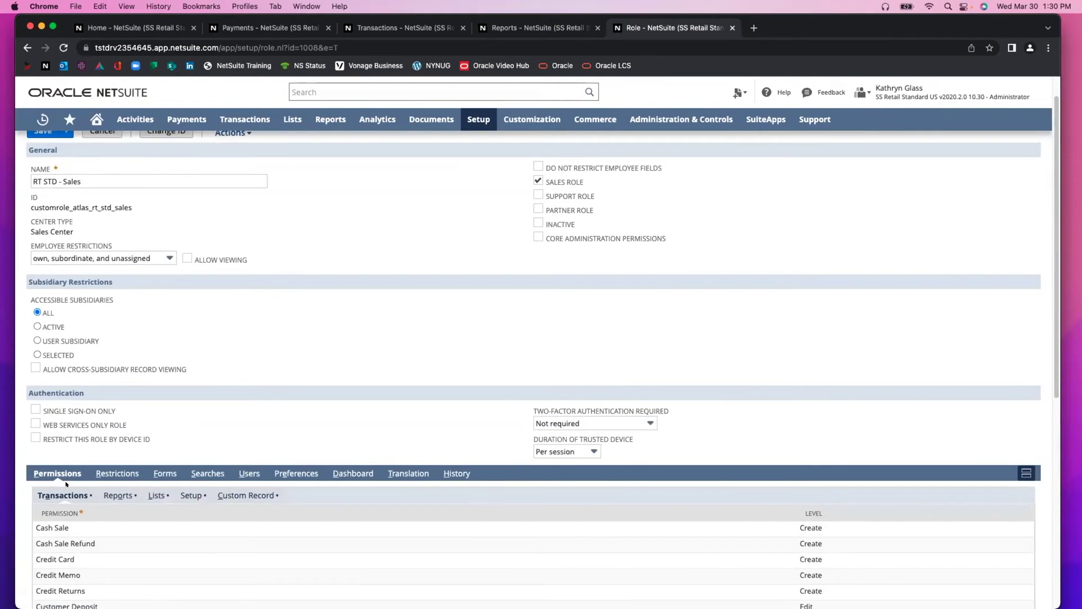
click(191, 495)
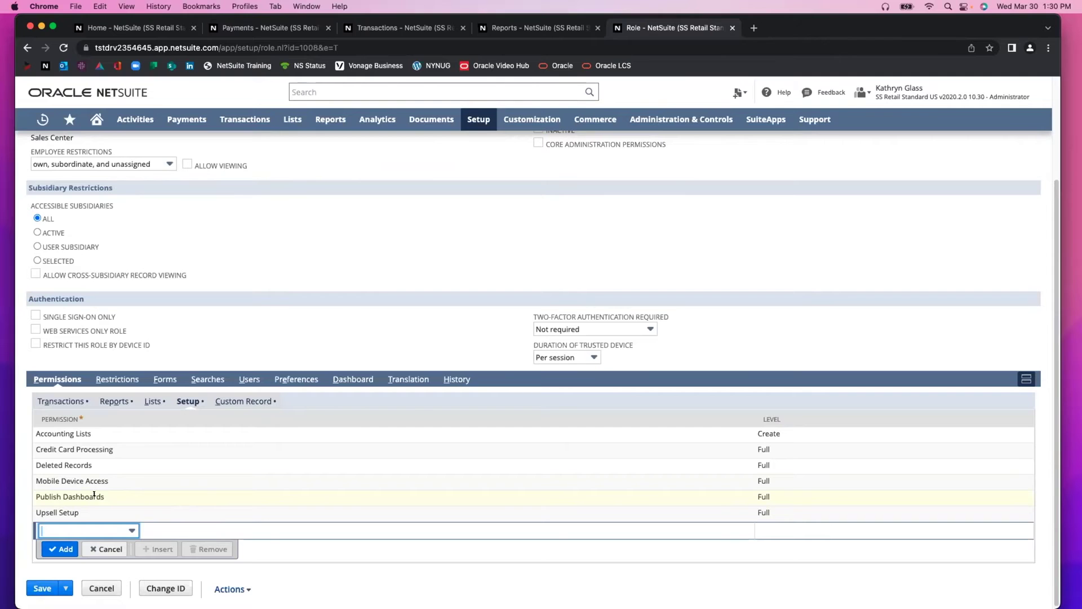
click(342, 380)
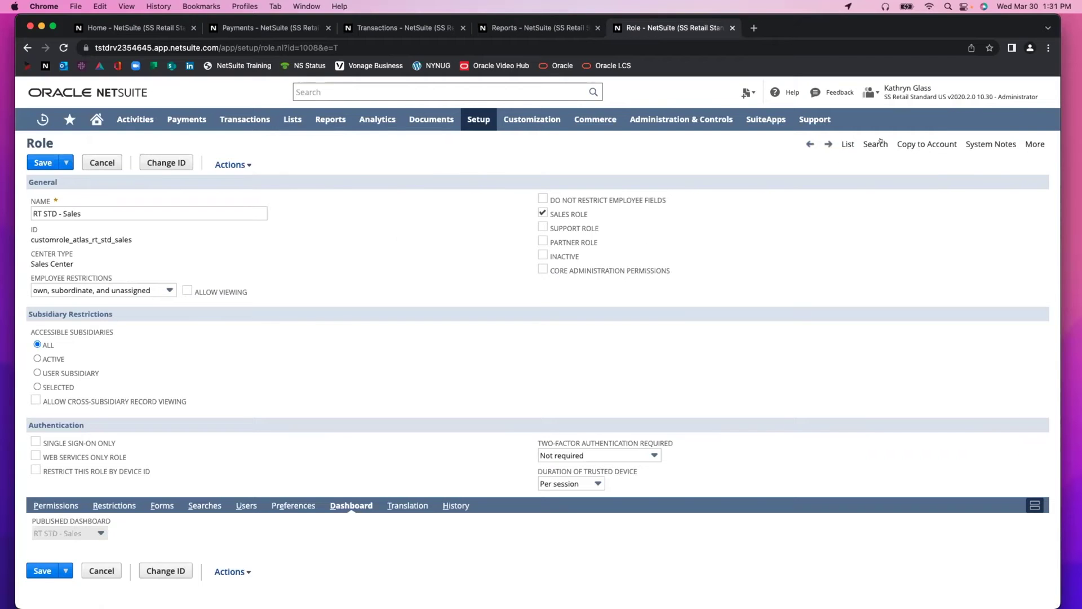
click(847, 144)
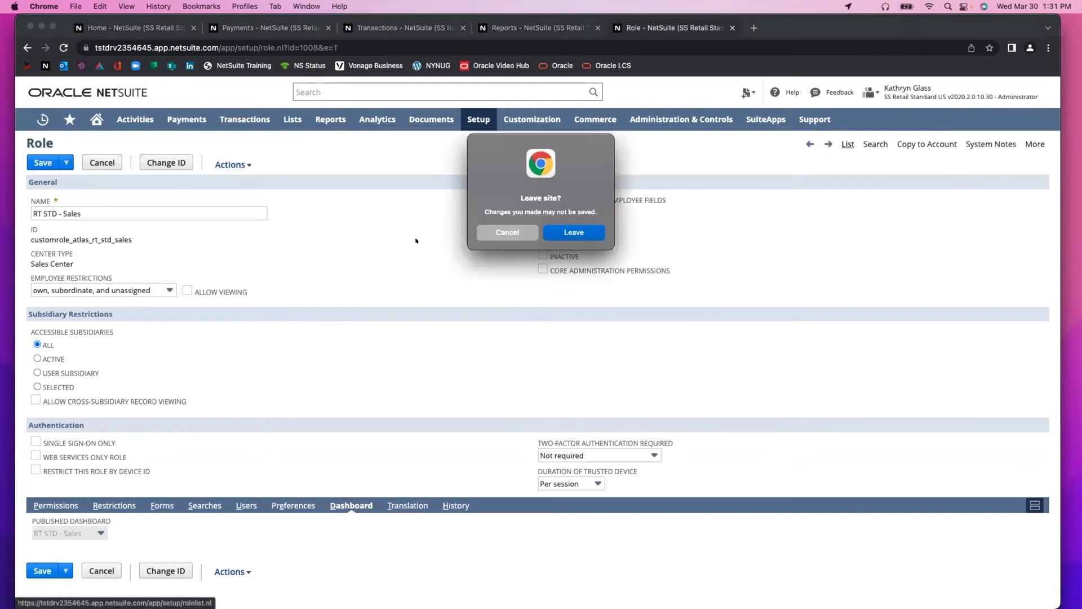
click(581, 230)
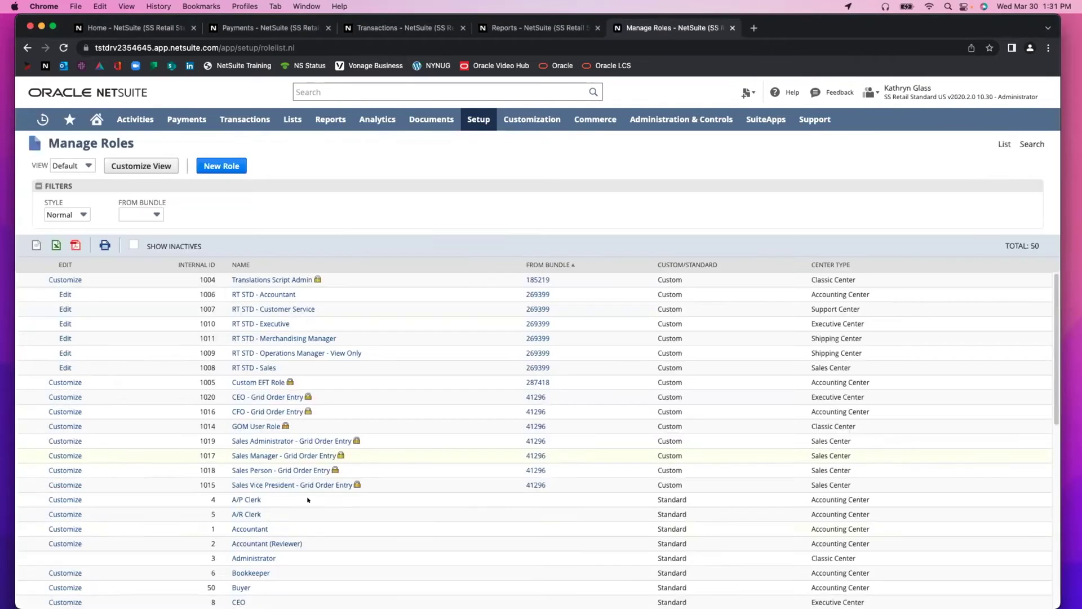
Step: Edit RT STD - Accountant 2, checking its Setup permissions and its published dashboard of None
scroll(335, 547, down, 6)
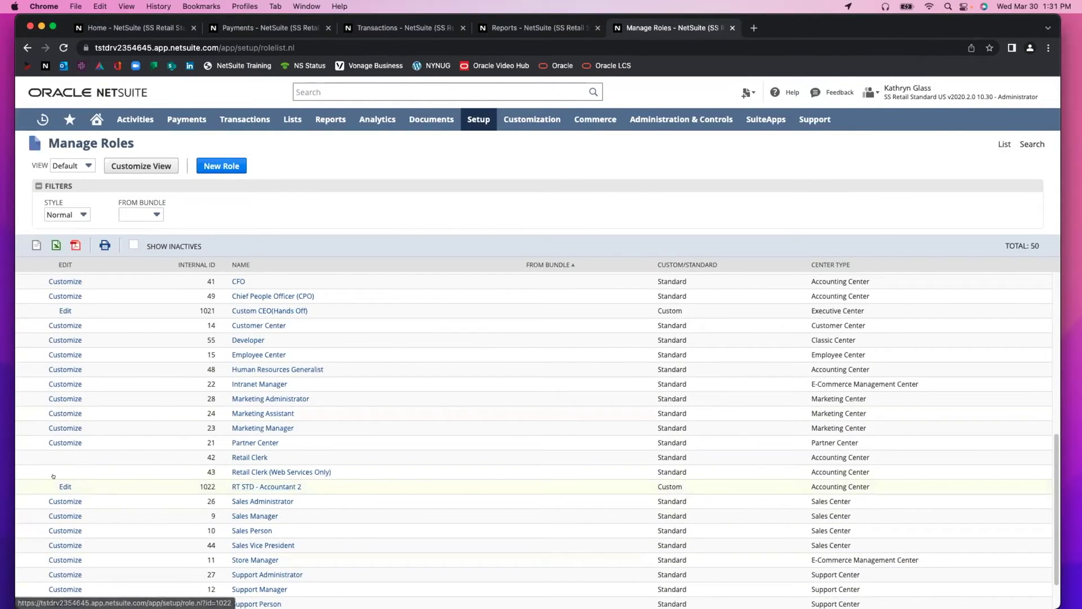
click(65, 487)
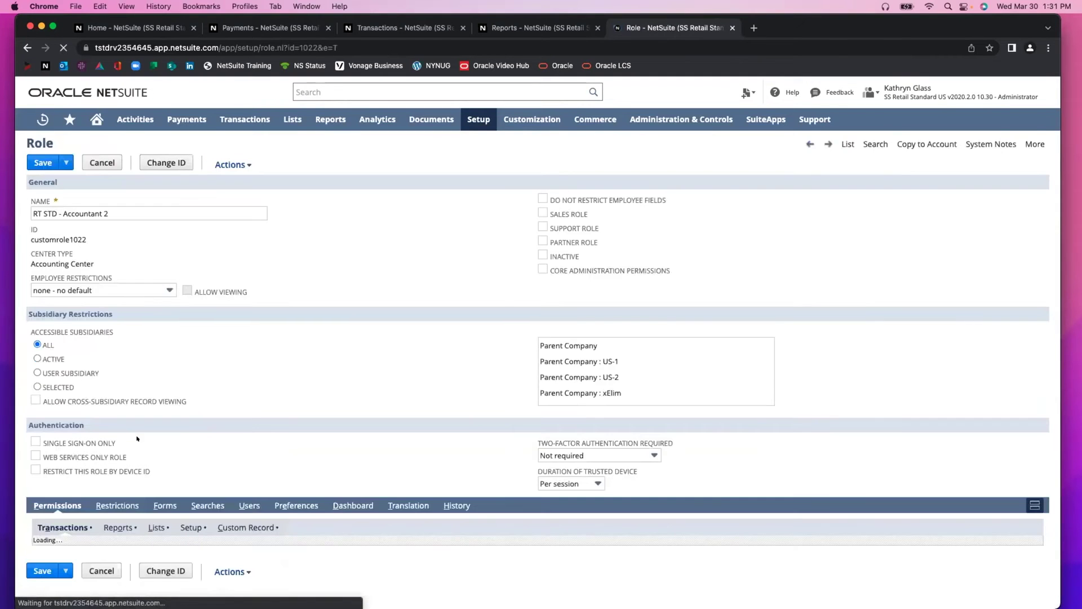
scroll(119, 247, down, 6)
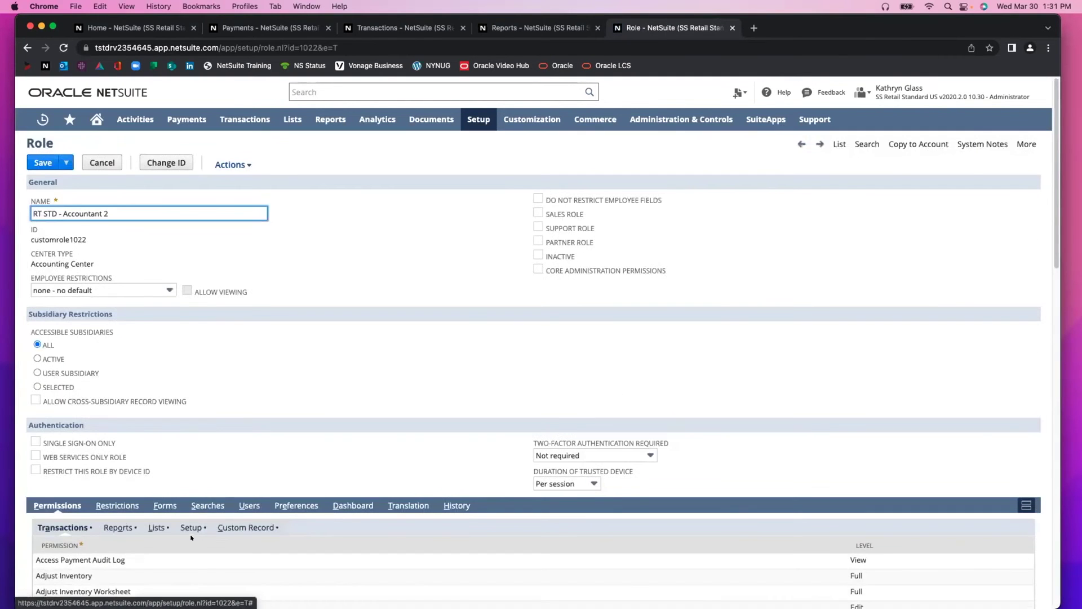
click(192, 527)
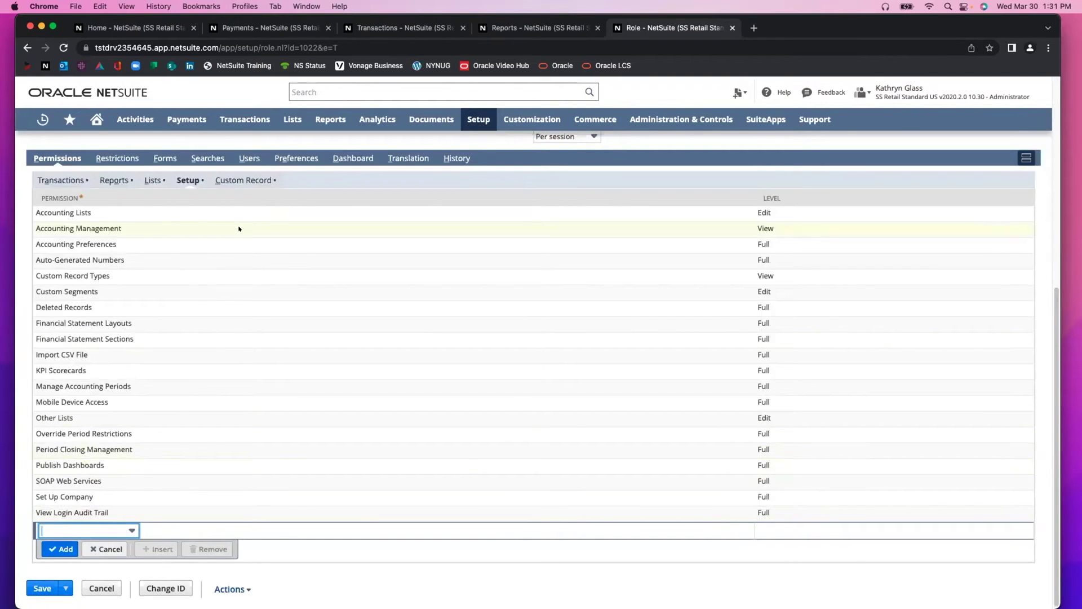
scroll(239, 228, up, 2)
click(353, 270)
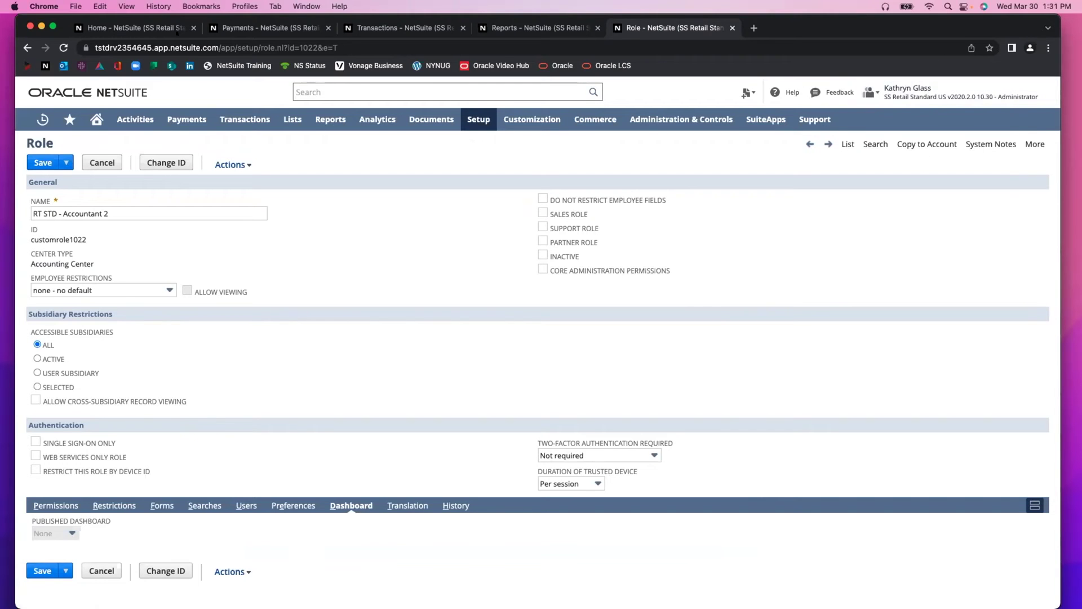
Step: Close the four extra browser tabs
click(193, 28)
click(193, 28)
click(194, 28)
click(193, 28)
Step: Switch the session to the RT STD - Accountant 2 role, leaving the current page
mouse_move(902, 92)
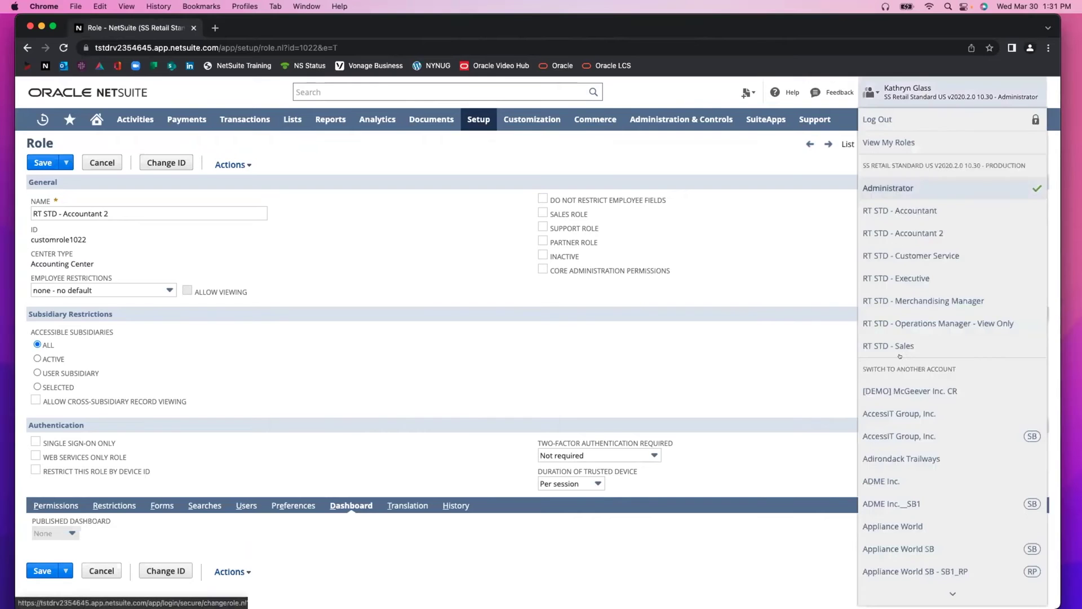
click(898, 231)
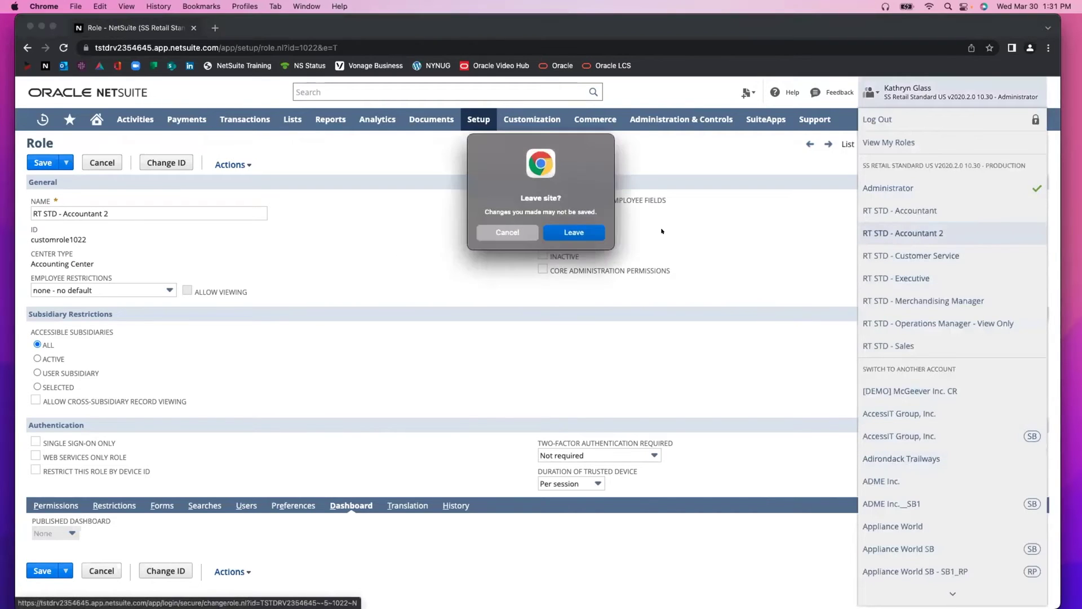
click(572, 260)
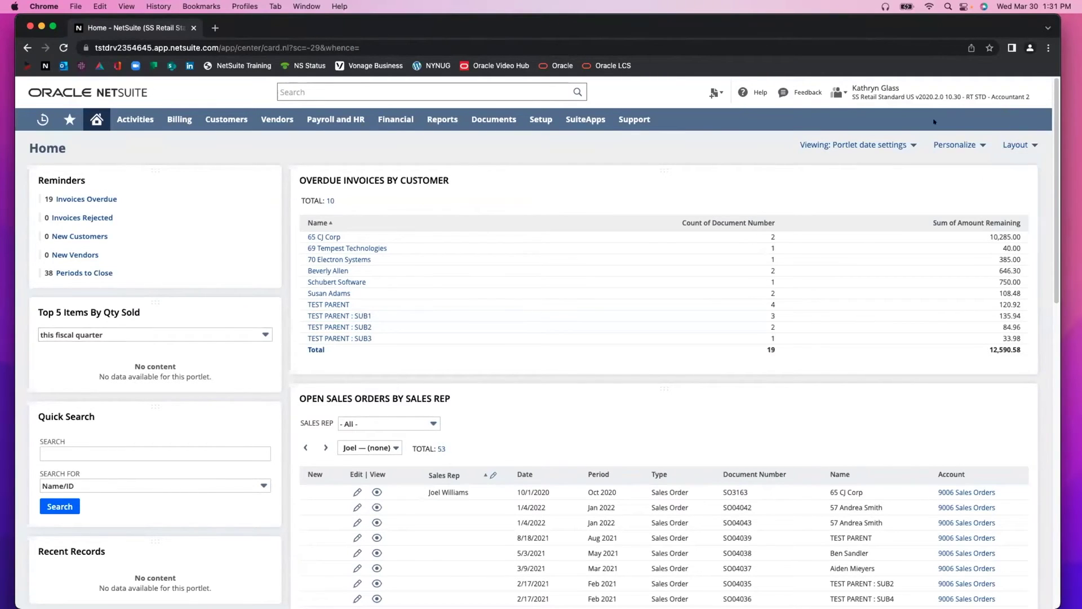
mouse_move(1024, 143)
Step: Check the dashboard Layout options, then open the Personalize Dashboard panel
click(1017, 145)
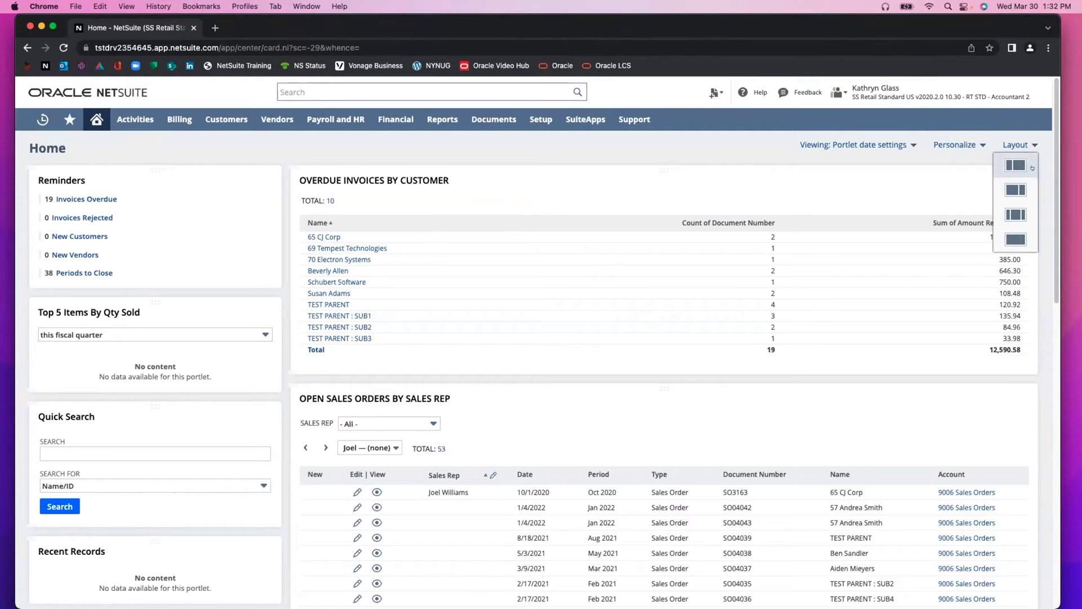
click(955, 145)
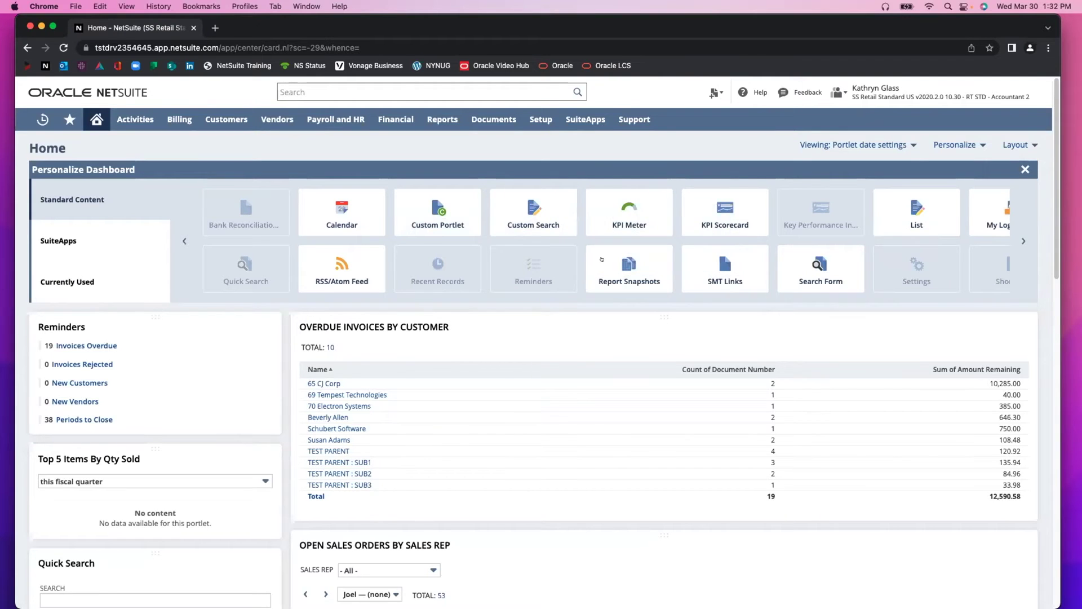
Step: Page through the Personalize Dashboard content tiles, then close the panel
click(1022, 241)
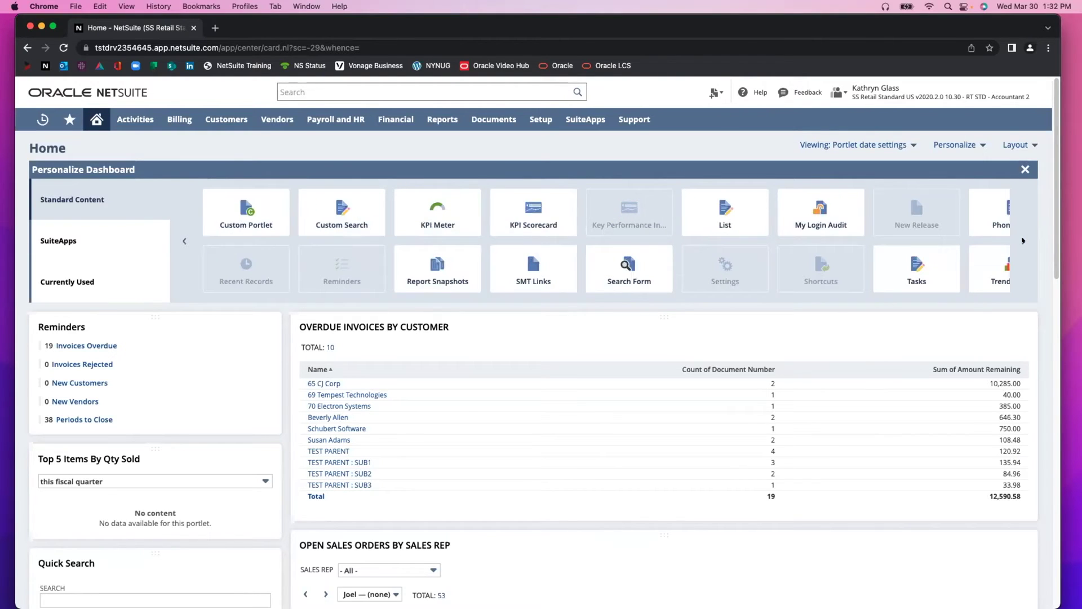
click(1023, 241)
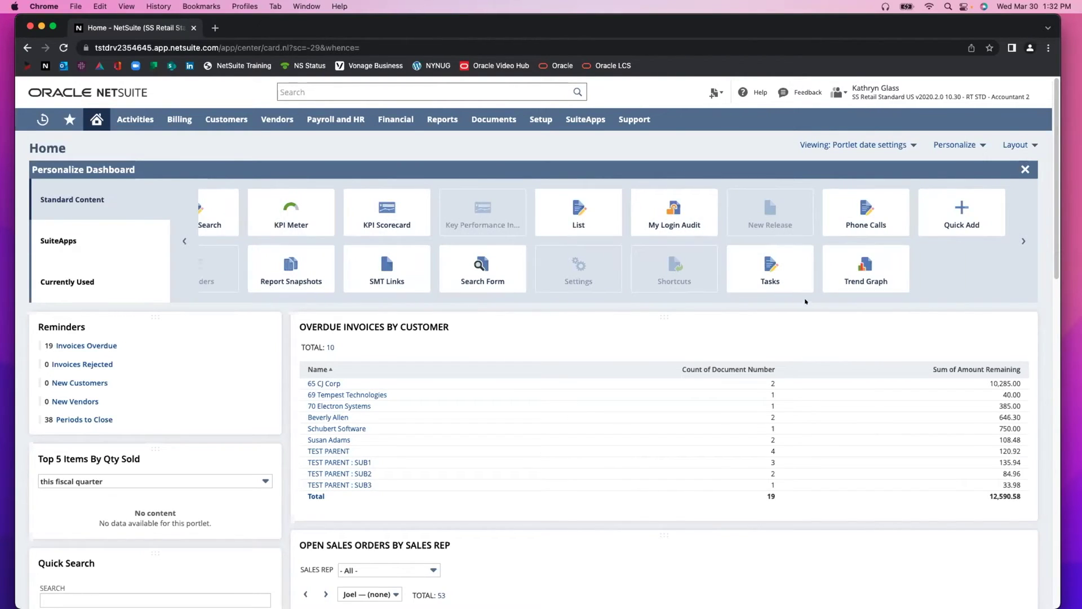
click(1026, 169)
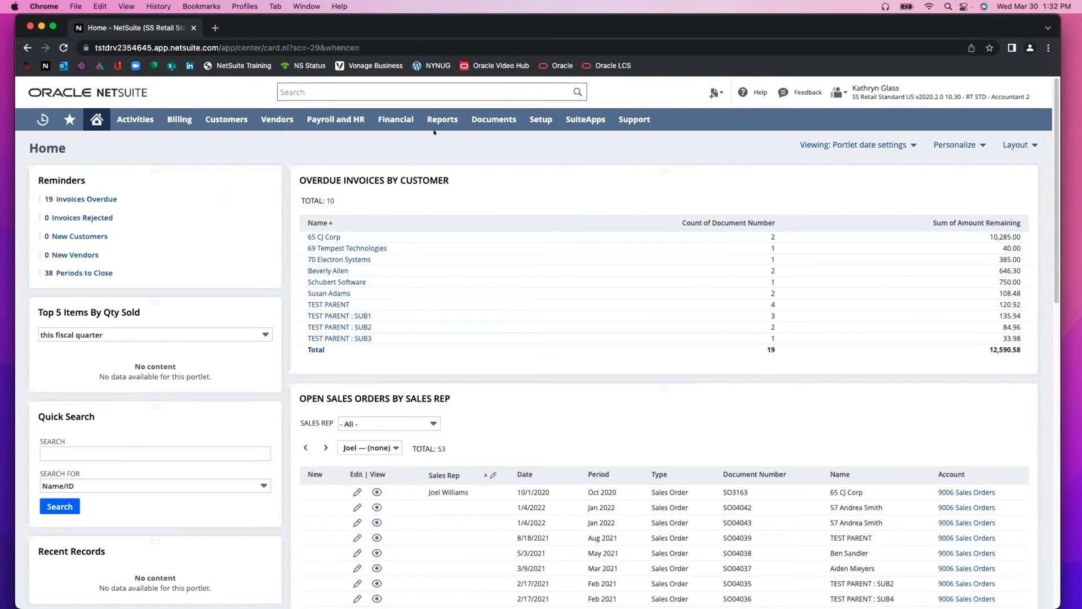
Step: Remove the Overdue Invoices by Customer portlet through Personalize Dashboard, then close the panel
click(958, 145)
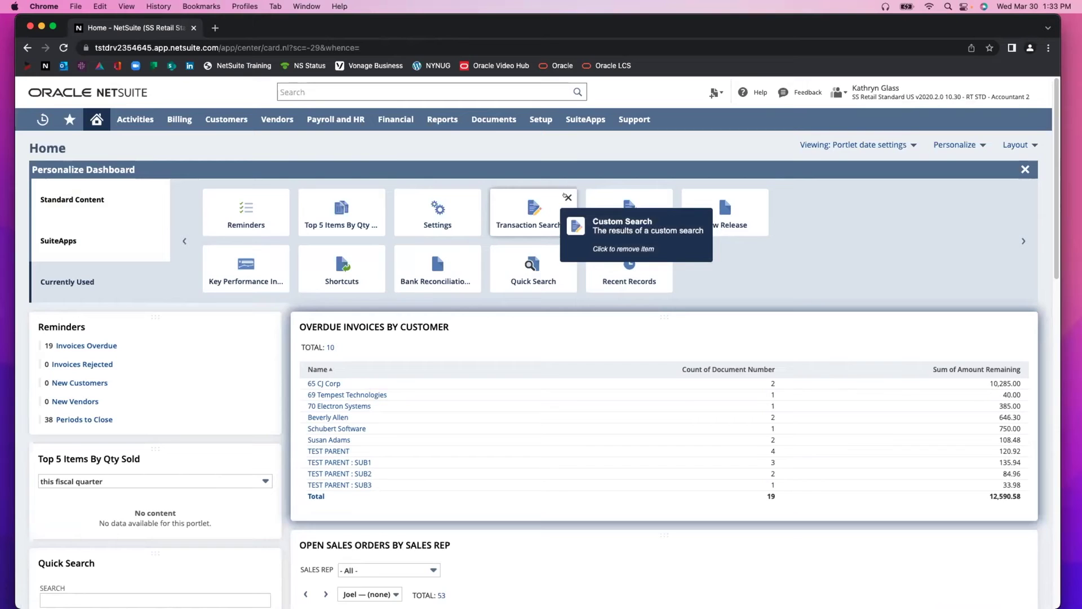
click(567, 196)
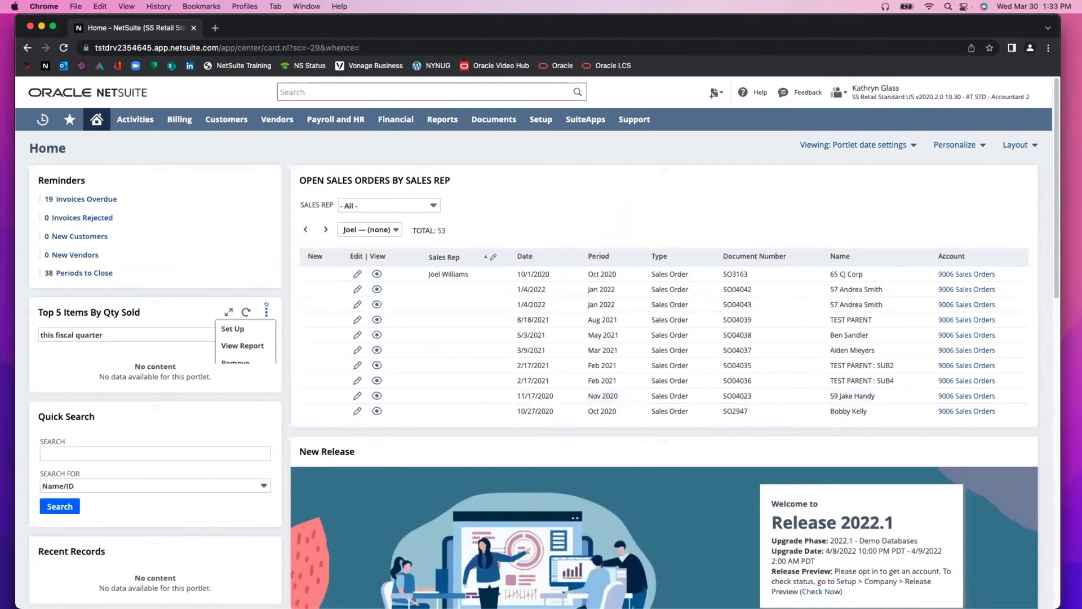
click(266, 310)
Step: Remove the Top 5 Items By Qty Sold portlet from the Home dashboard
click(255, 311)
click(266, 311)
click(230, 363)
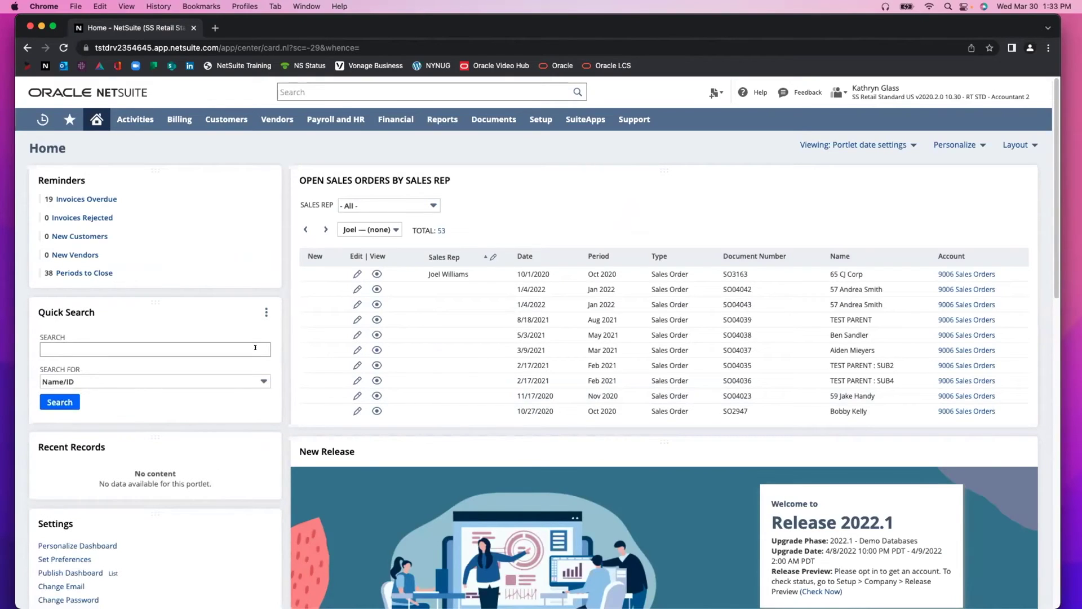
Step: Collapse and restore the Quick Search portlet, then bring up the Reminders portlet's options
click(166, 303)
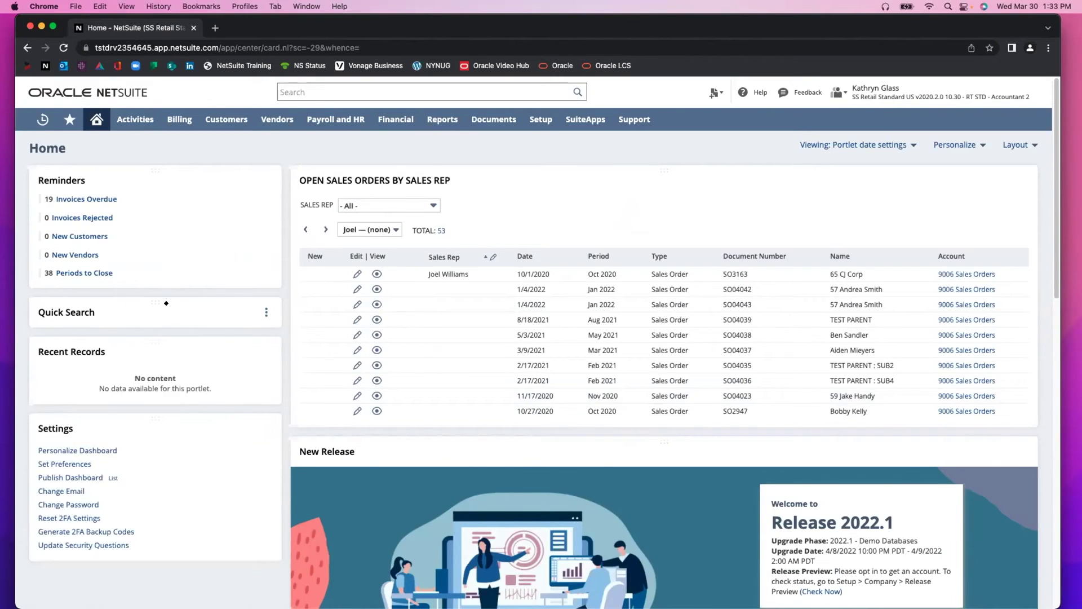
click(164, 306)
scroll(156, 301, up, 5)
scroll(141, 303, left, 3)
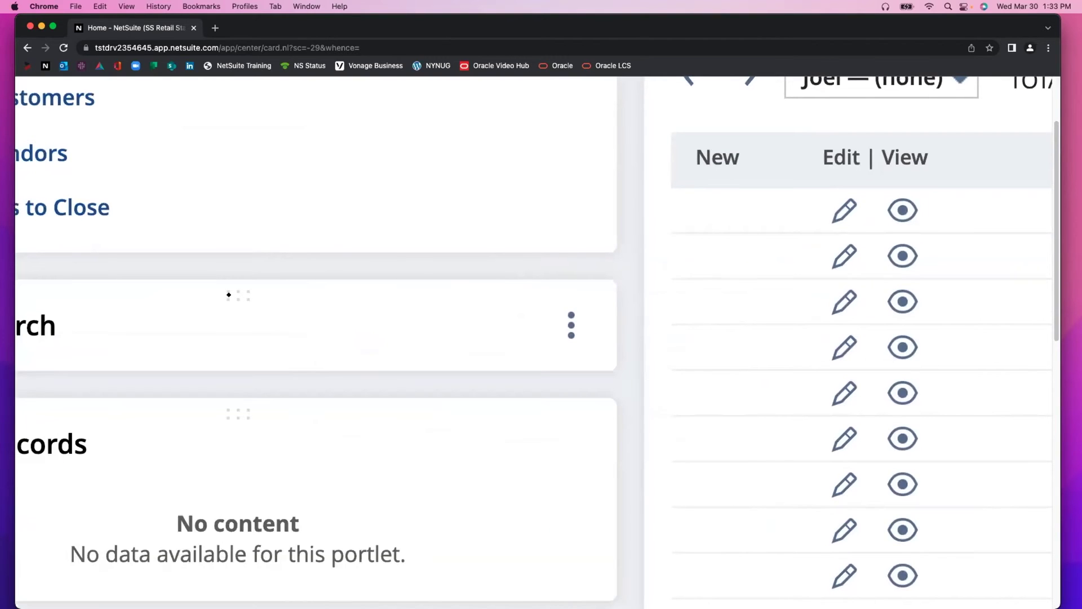
scroll(214, 448, down, 5)
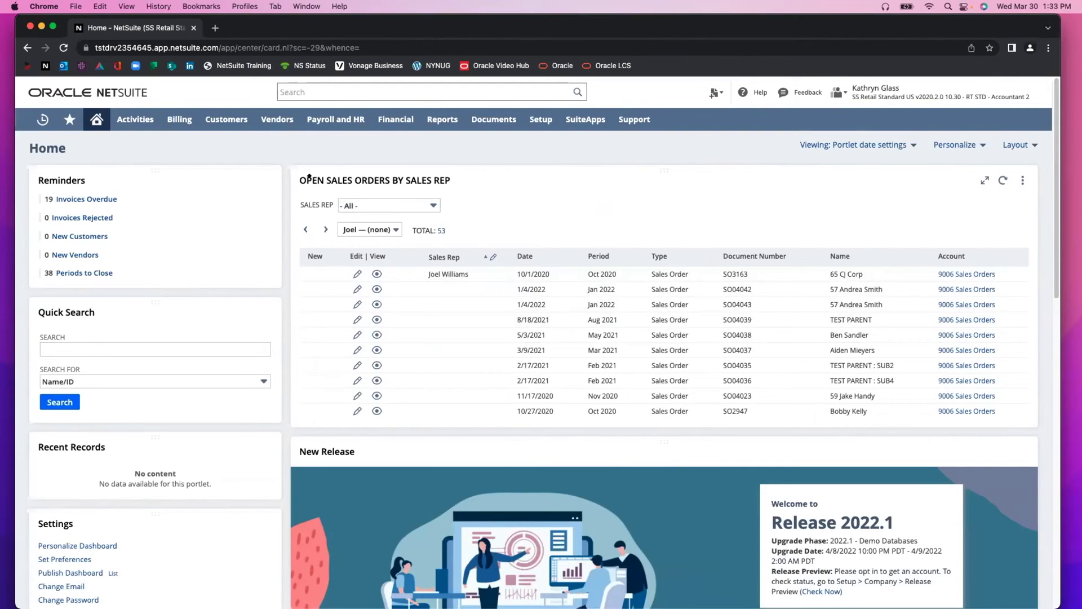
click(264, 178)
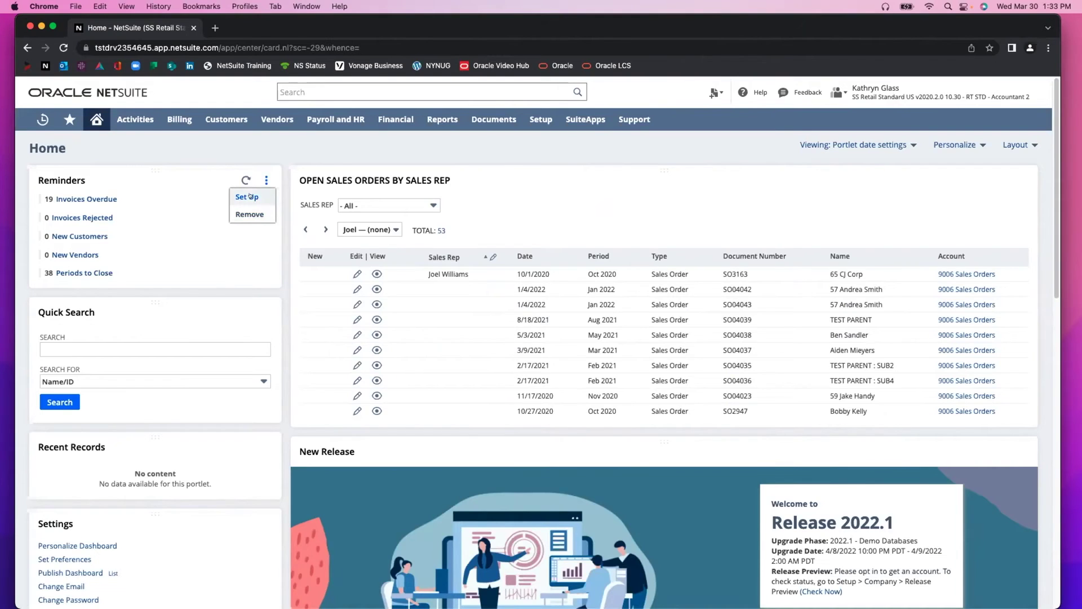
Step: Save the Reminders setup and remove the Recent Records portlet
click(250, 196)
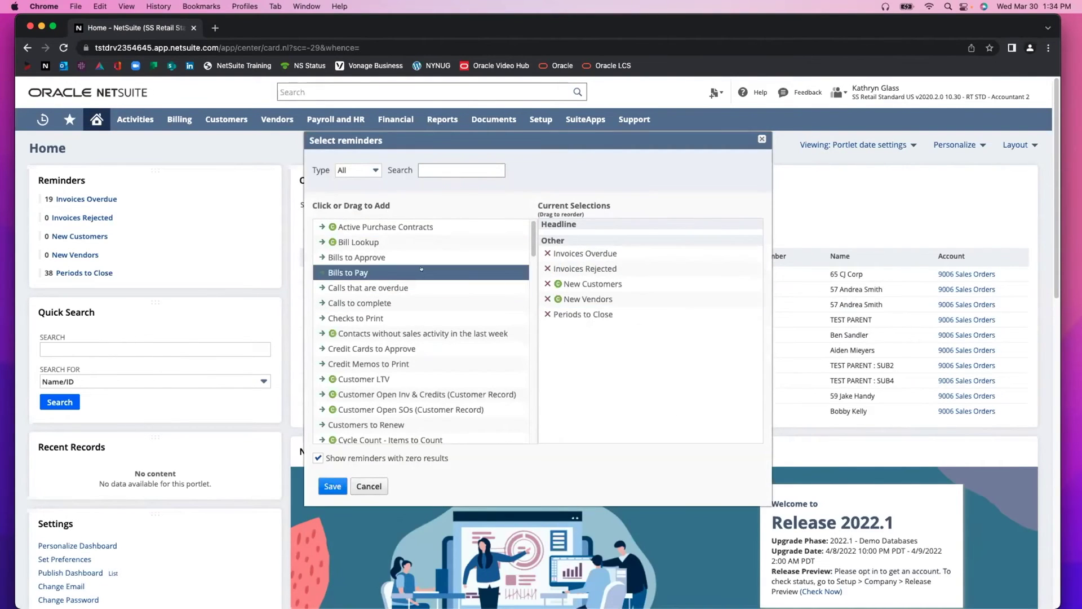
click(332, 487)
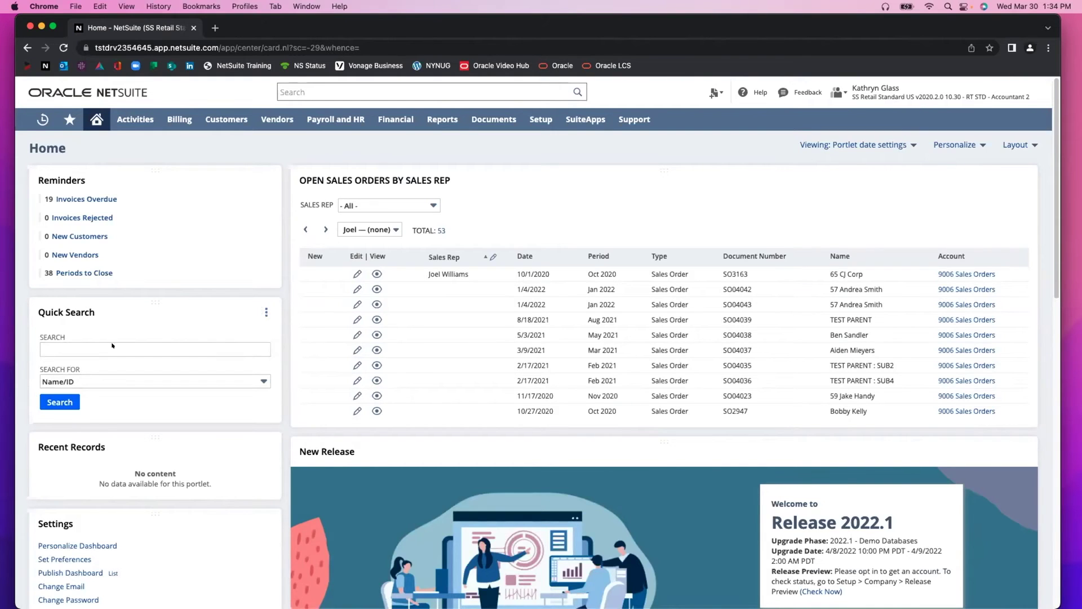
mouse_move(266, 447)
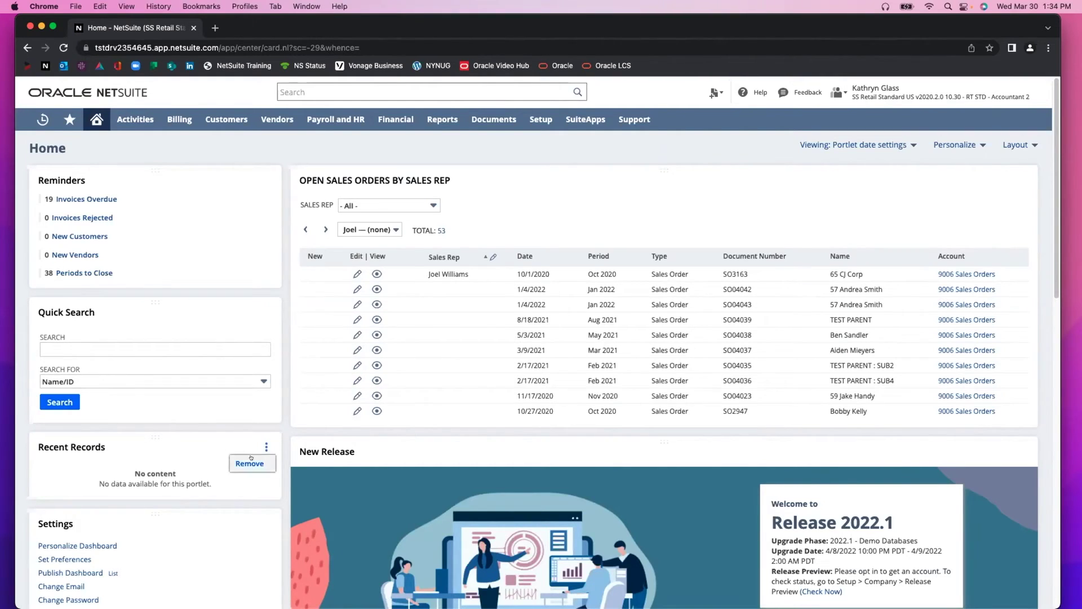
click(250, 463)
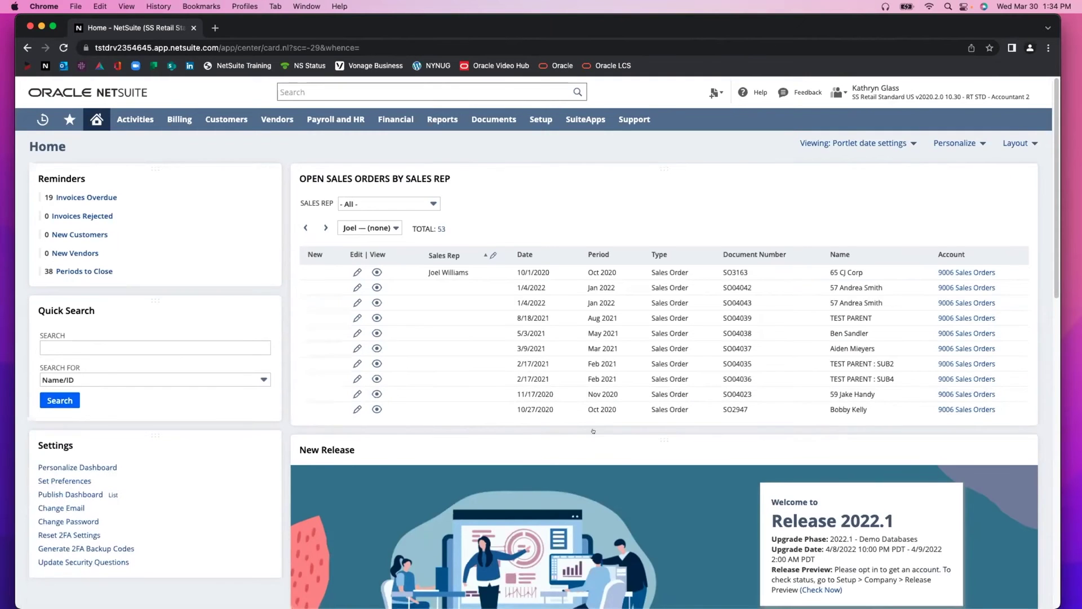
Step: Remove the New Release portlet from the dashboard
scroll(634, 265, down, 6)
scroll(633, 274, up, 6)
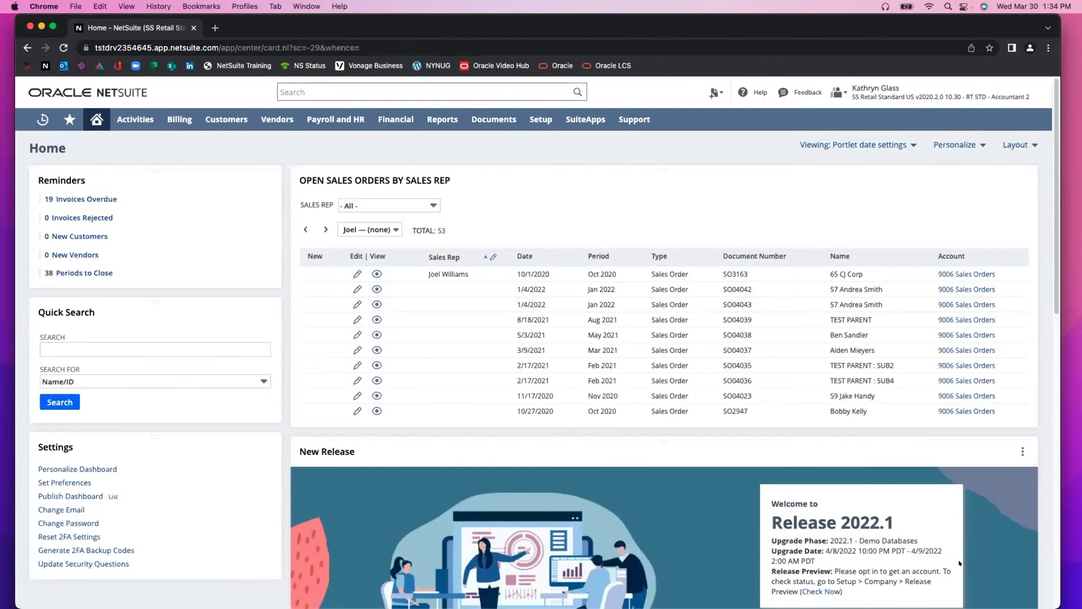
scroll(1021, 176, down, 4)
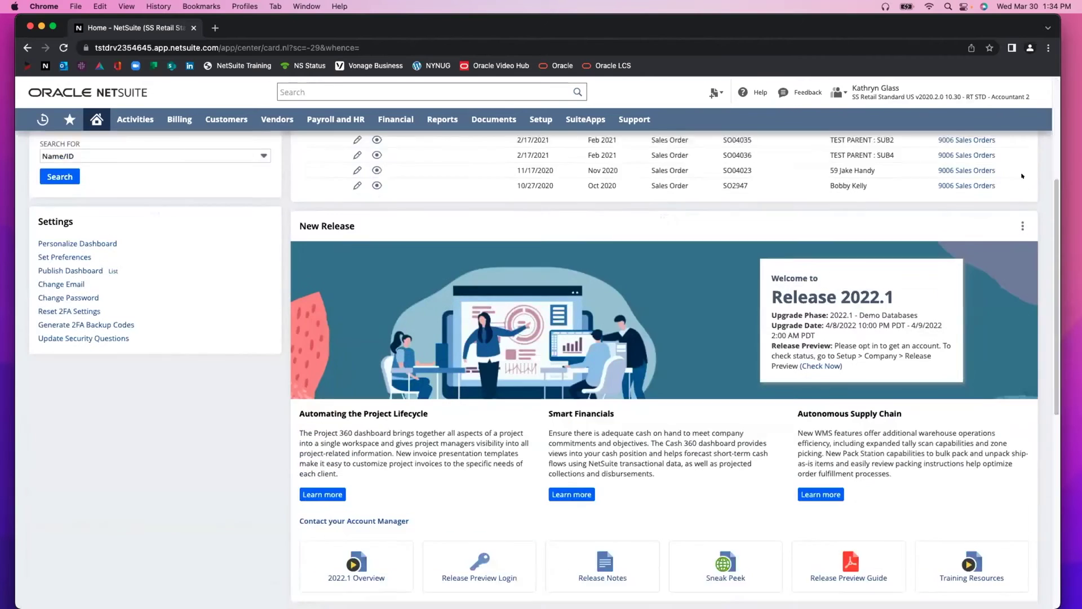
scroll(1022, 175, down, 1)
mouse_move(1022, 200)
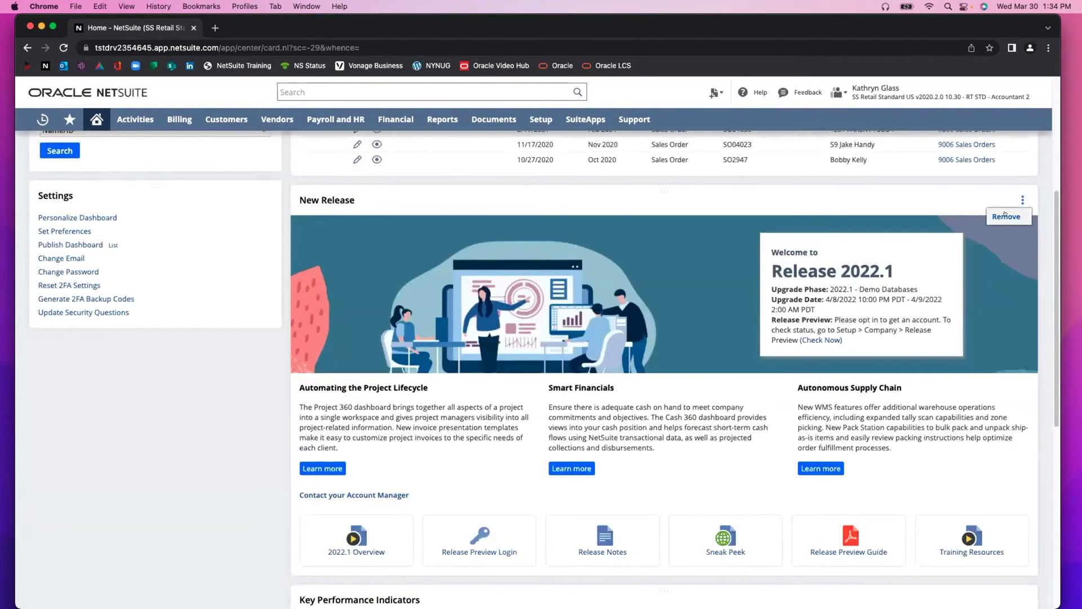
click(1006, 216)
Step: Add Net Cash Flow as a standard KPI in the Key Performance Indicators portlet and save
mouse_move(1021, 202)
click(606, 237)
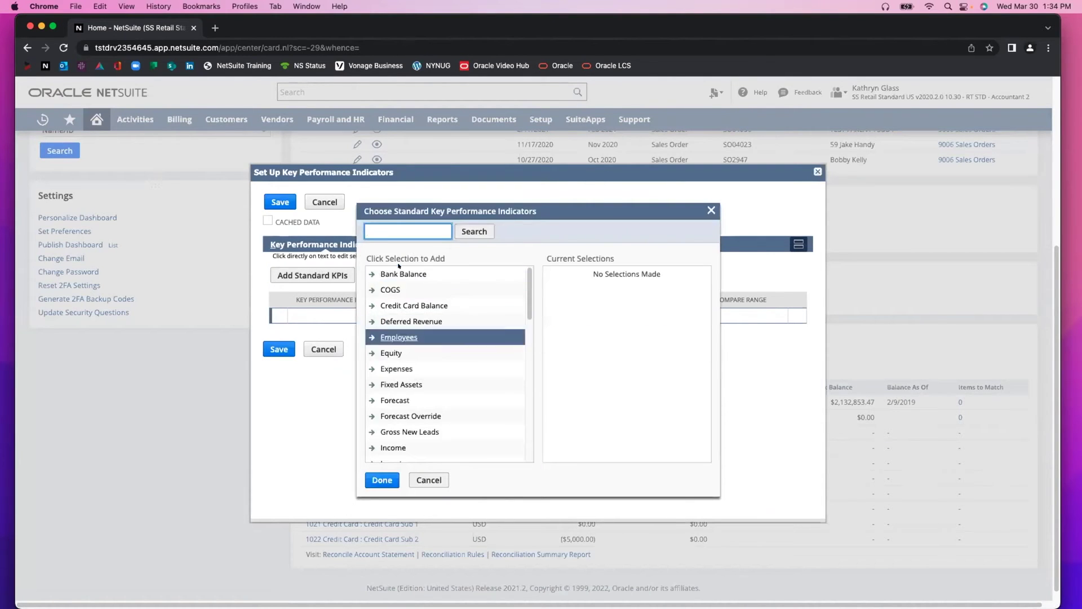
scroll(438, 376, down, 5)
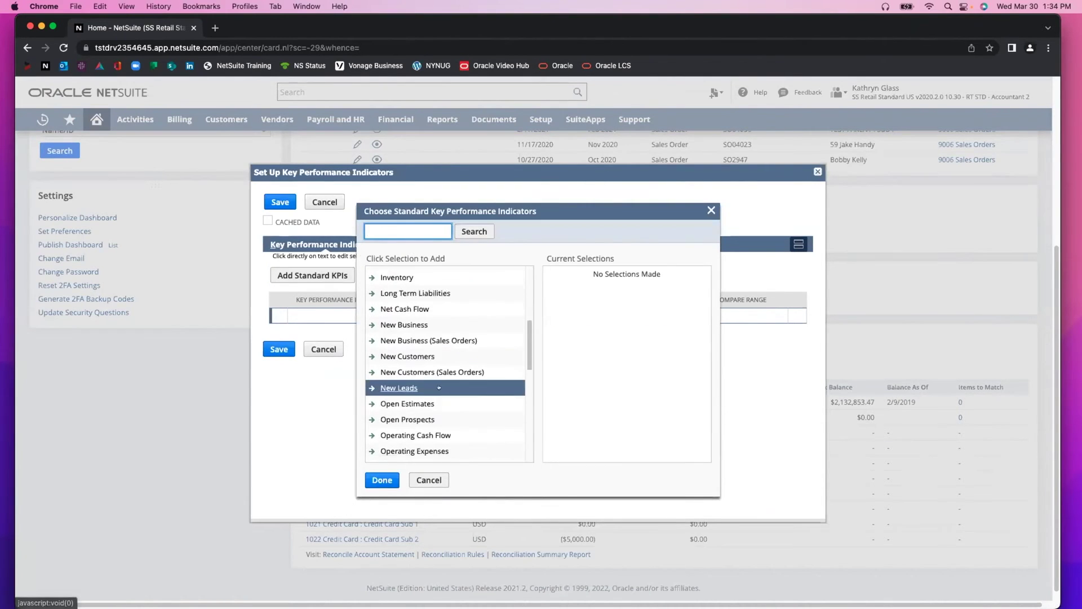
click(394, 298)
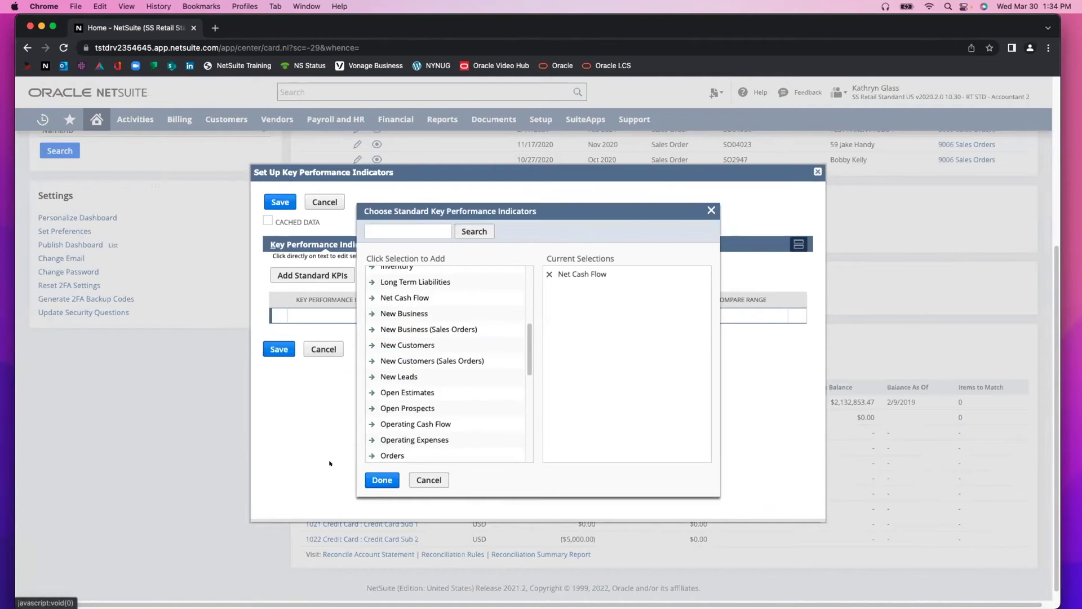
click(382, 479)
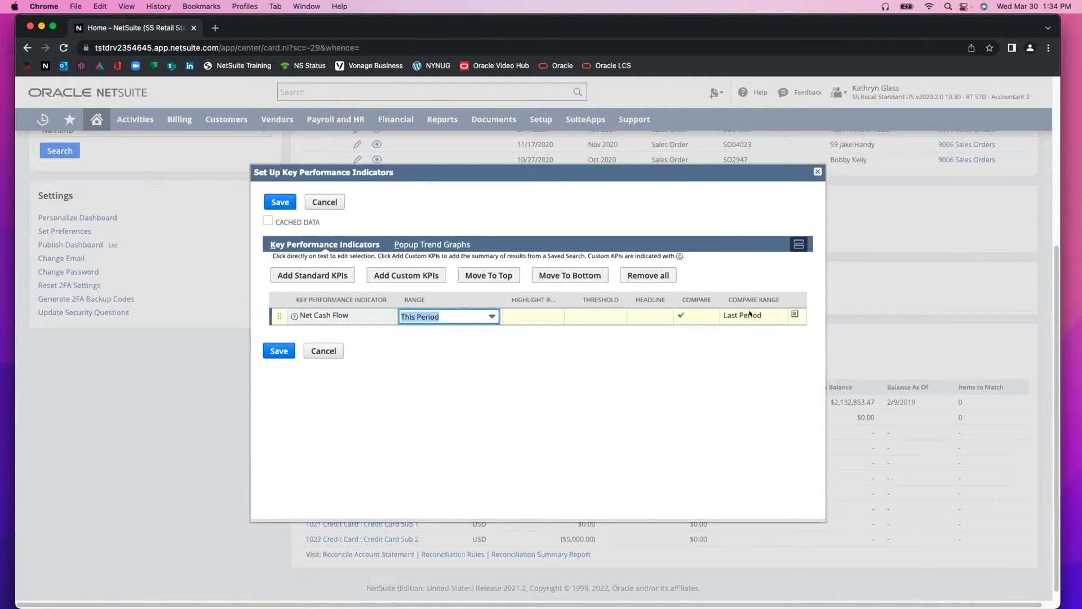
click(278, 351)
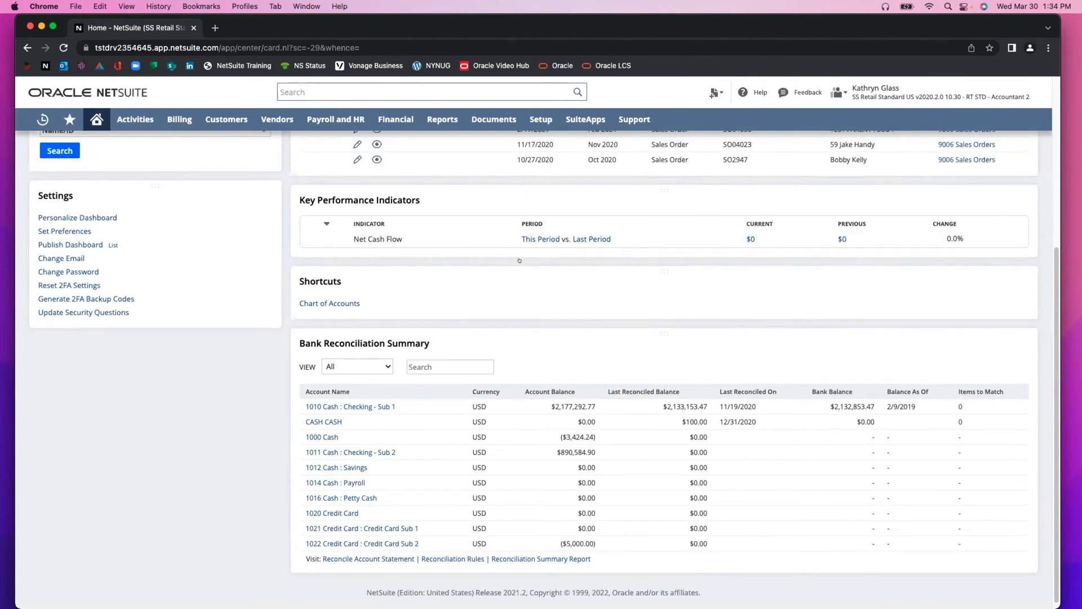
Step: Move the Key Performance Indicators portlet to the top of the centre column
scroll(519, 261, up, 5)
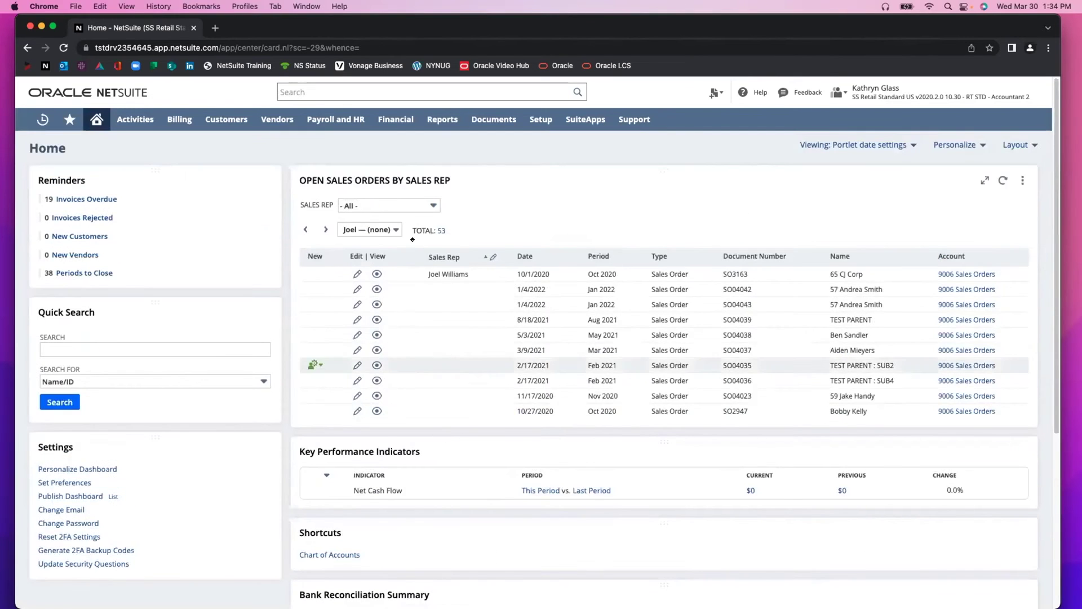
drag(413, 239, 414, 241)
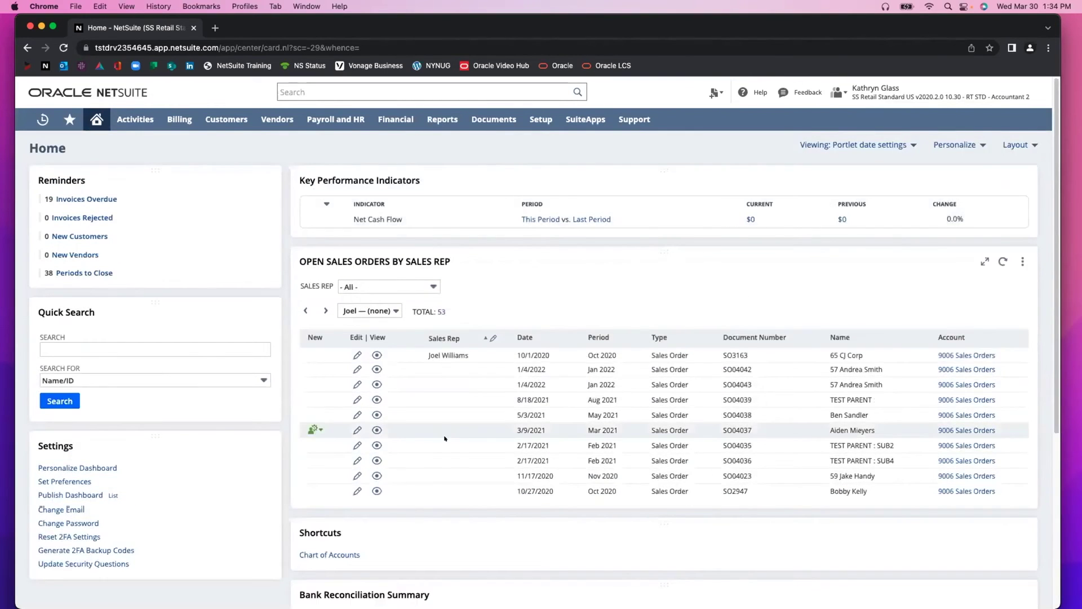
scroll(444, 438, down, 5)
scroll(423, 270, up, 4)
Step: Place the Shortcuts portlet directly beneath Key Performance Indicators
drag(419, 193, 312, 248)
scroll(310, 248, up, 1)
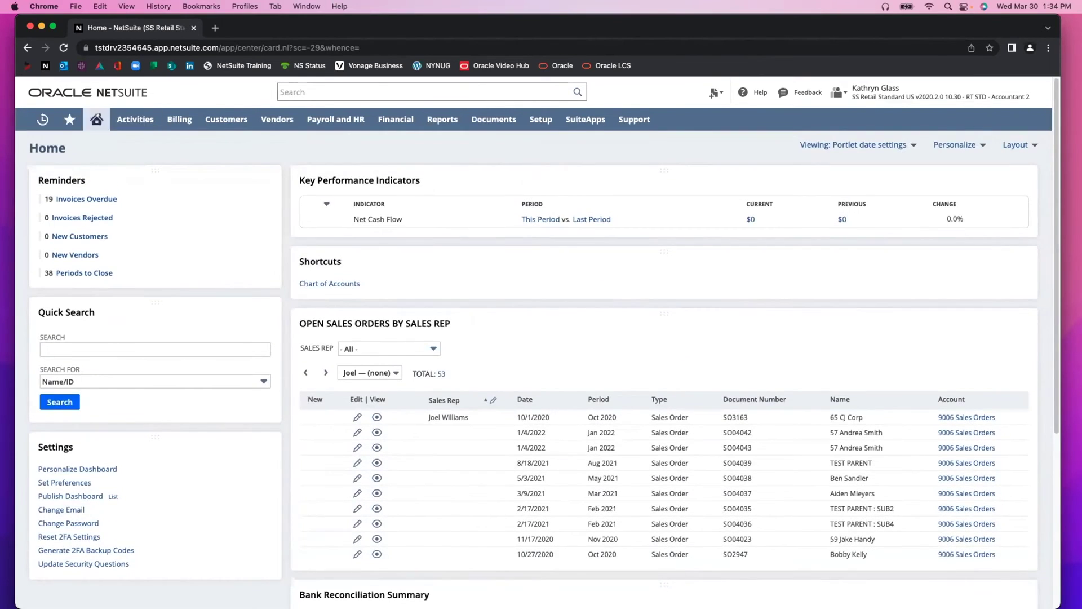
mouse_move(69, 119)
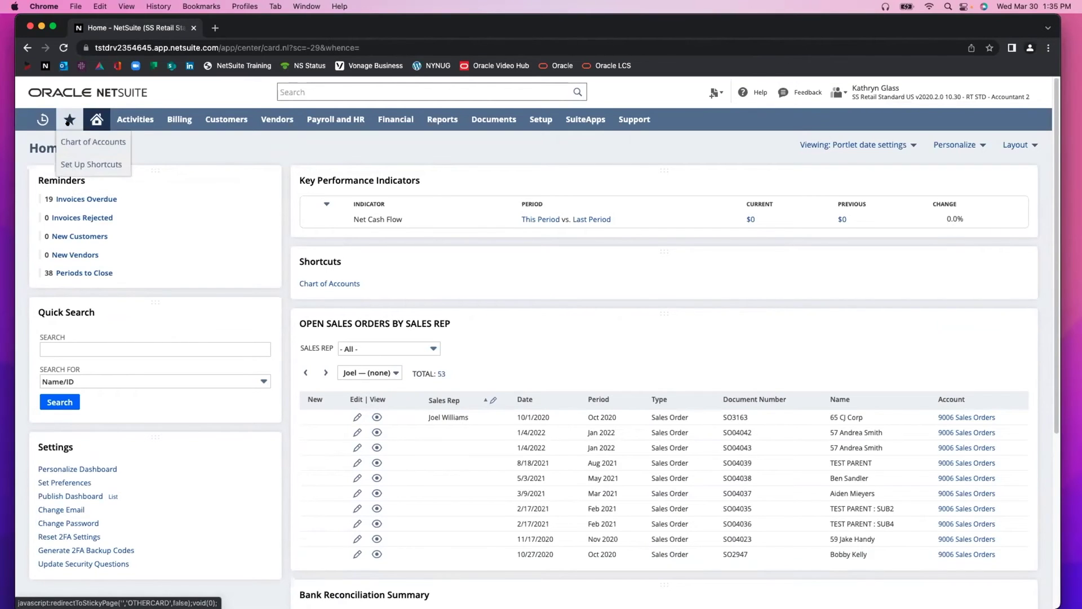
scroll(490, 428, down, 5)
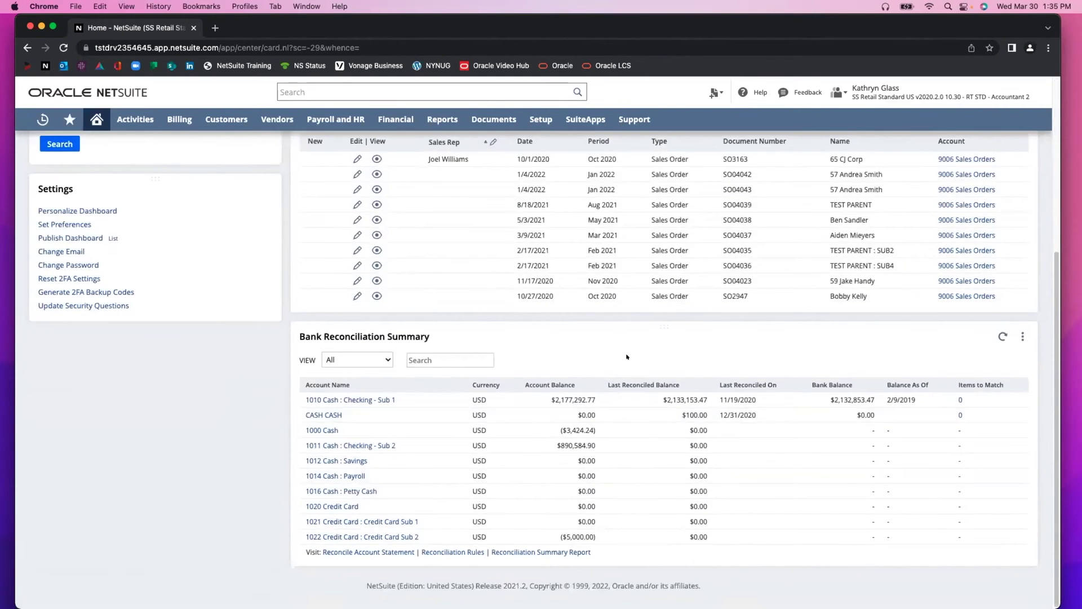
scroll(393, 338, up, 5)
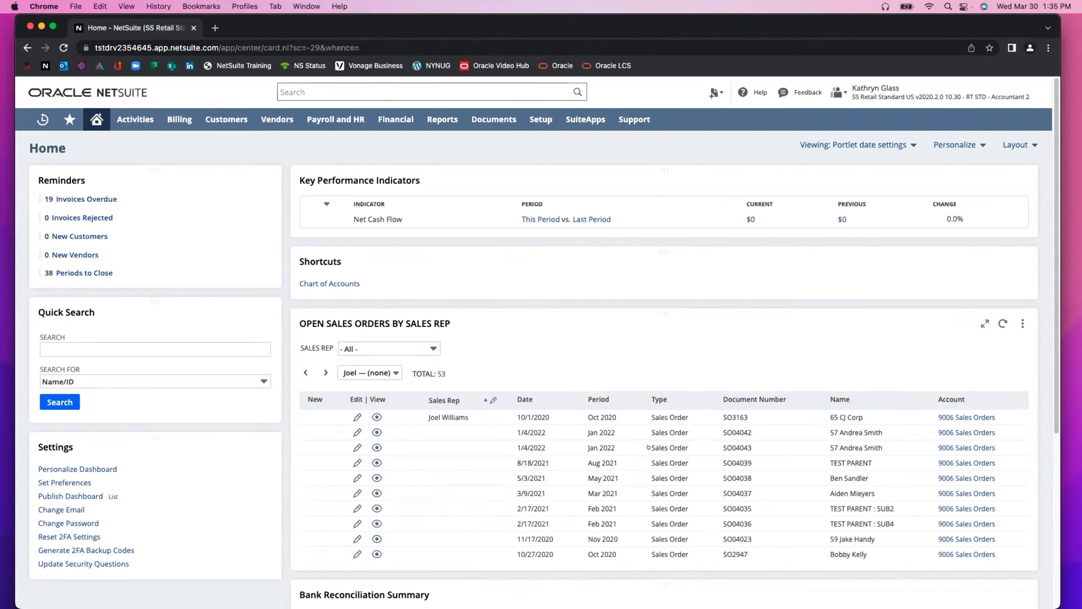
Step: Drag a Custom Search portlet from Standard Content onto the centre column and start its setup
click(955, 145)
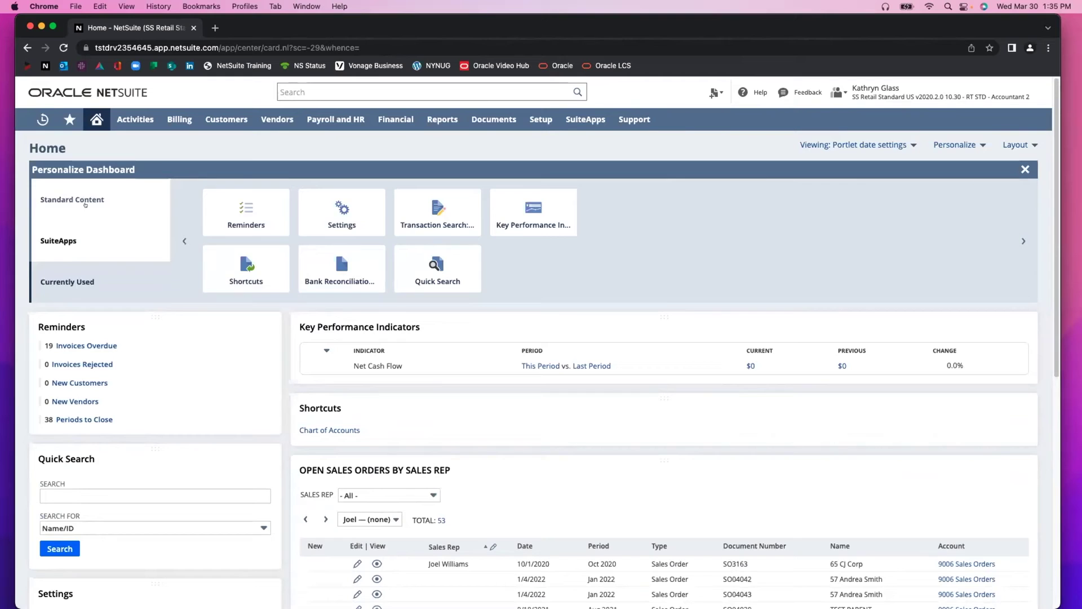
click(85, 204)
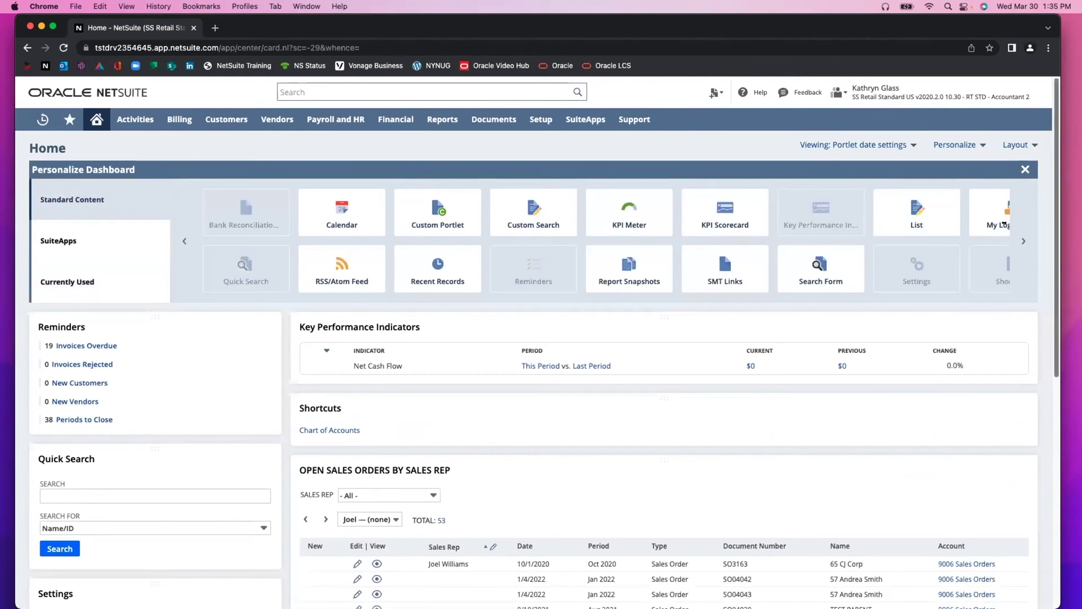
click(1023, 241)
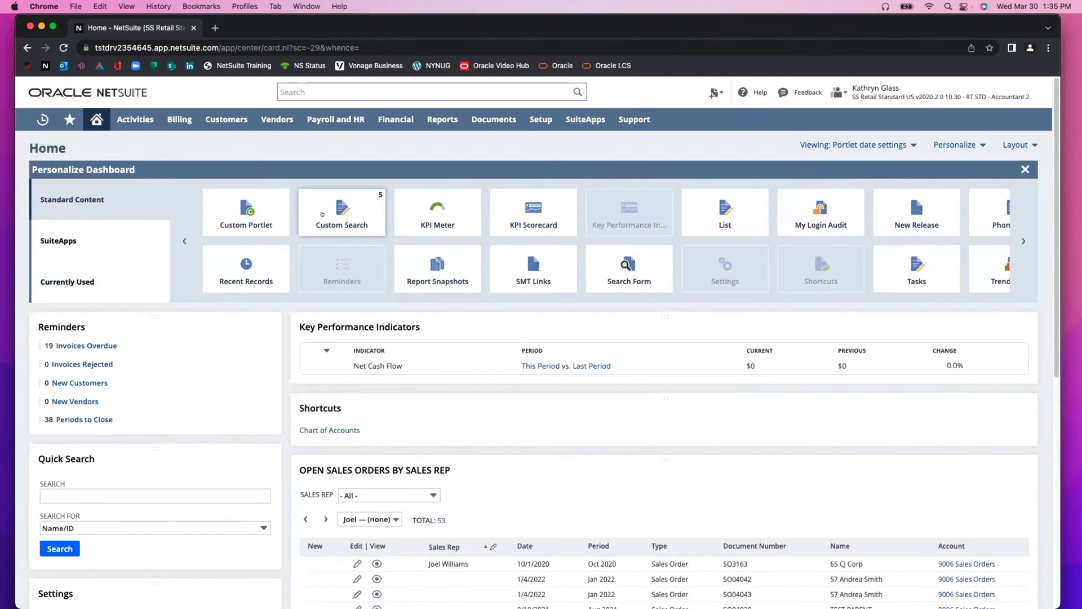
drag(341, 212, 608, 385)
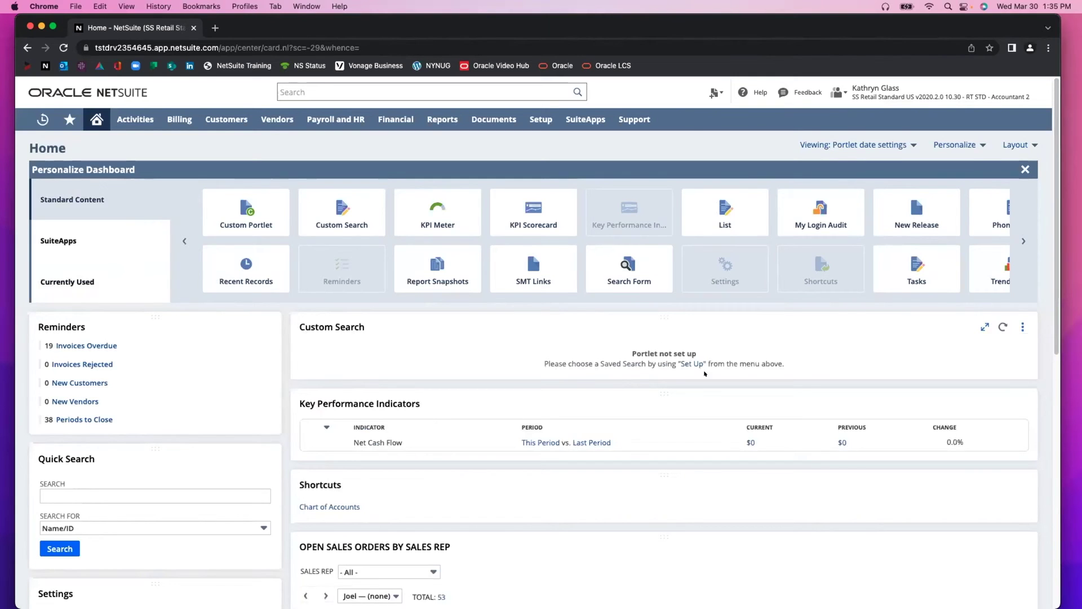
click(1023, 327)
click(1003, 343)
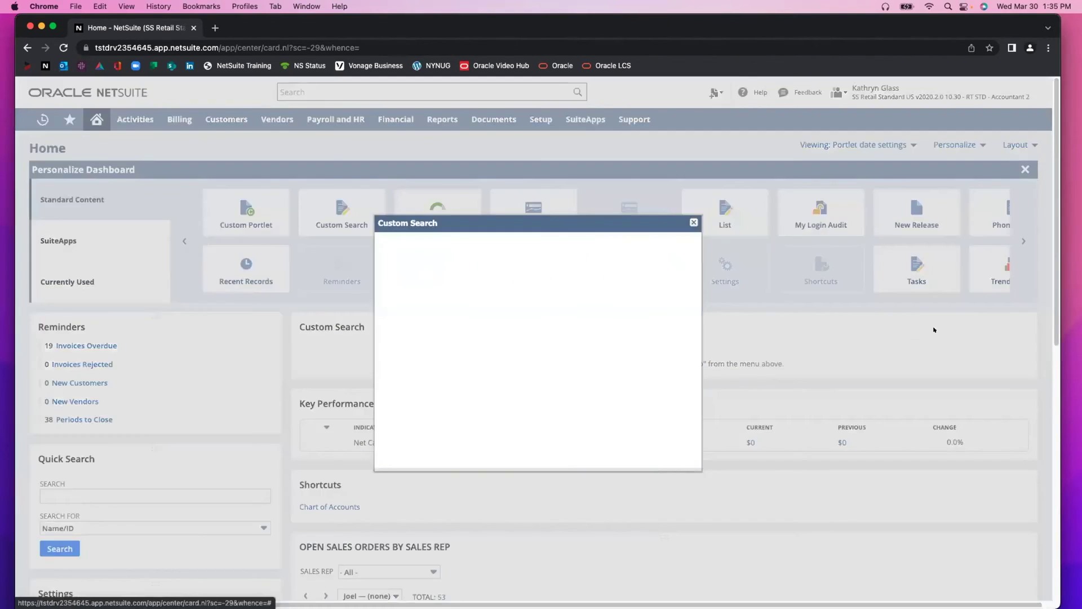
Step: Point the Custom Search portlet at the OVERDUE INVOICES BY CUSTOMER saved search and save
click(524, 300)
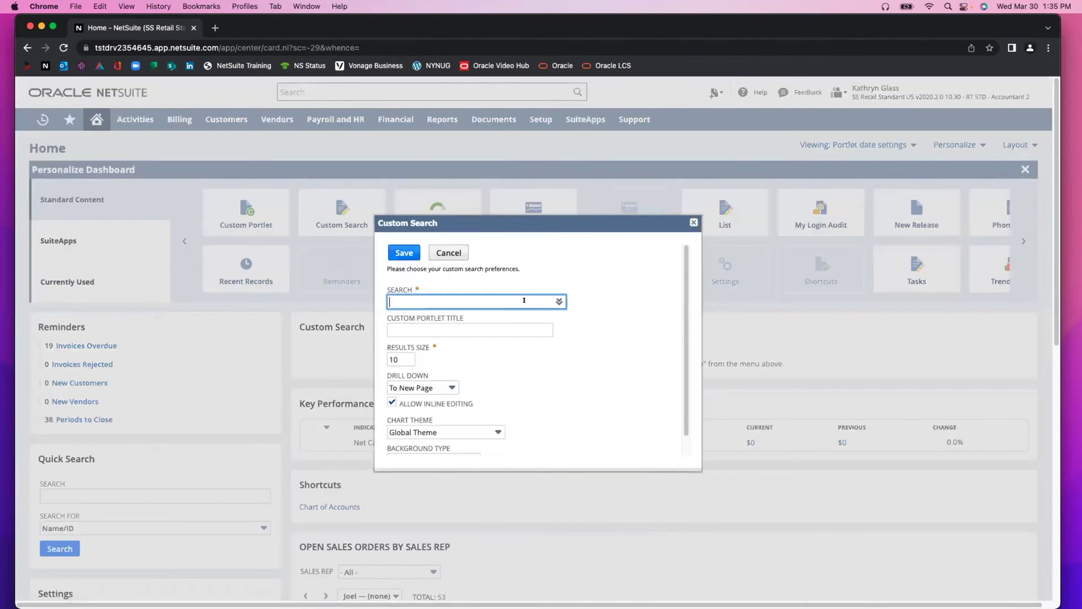
text(overdue)
key(Tab)
key(Down)
key(Return)
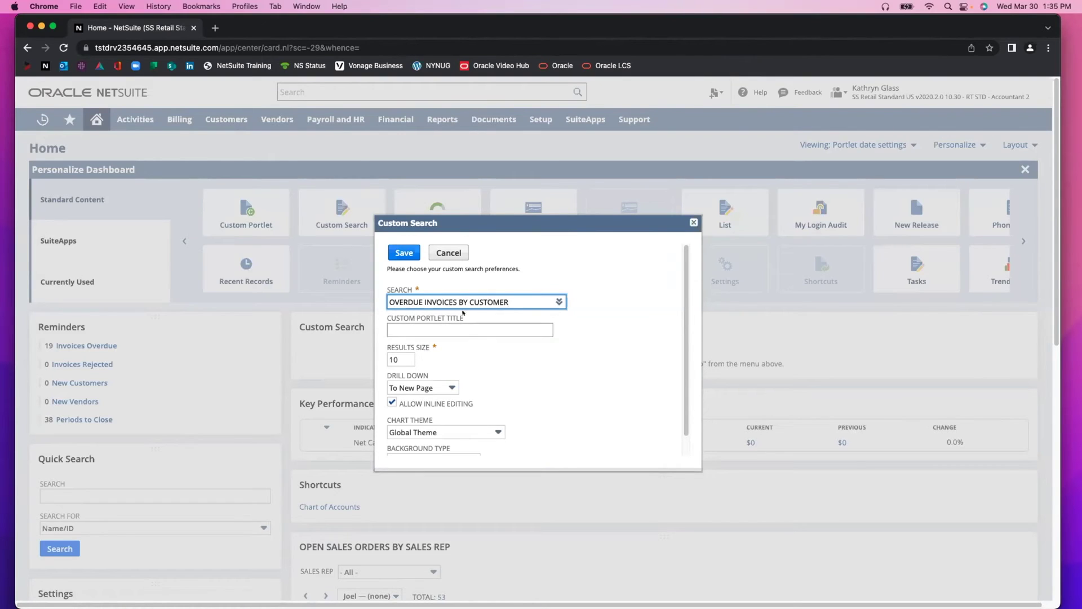
drag(389, 301, 509, 302)
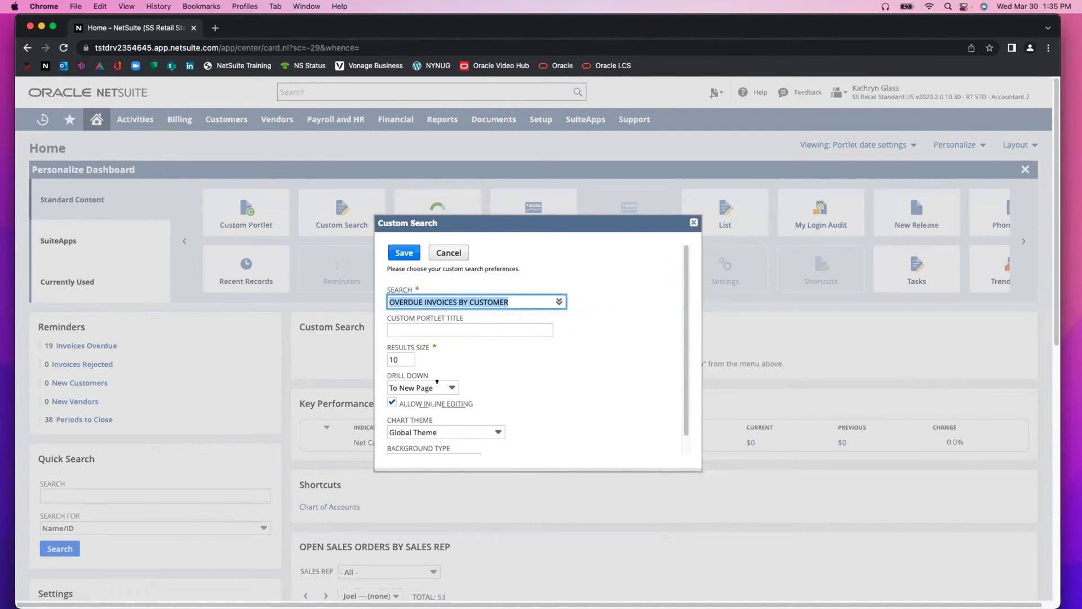
click(439, 330)
click(510, 413)
scroll(510, 413, down, 1)
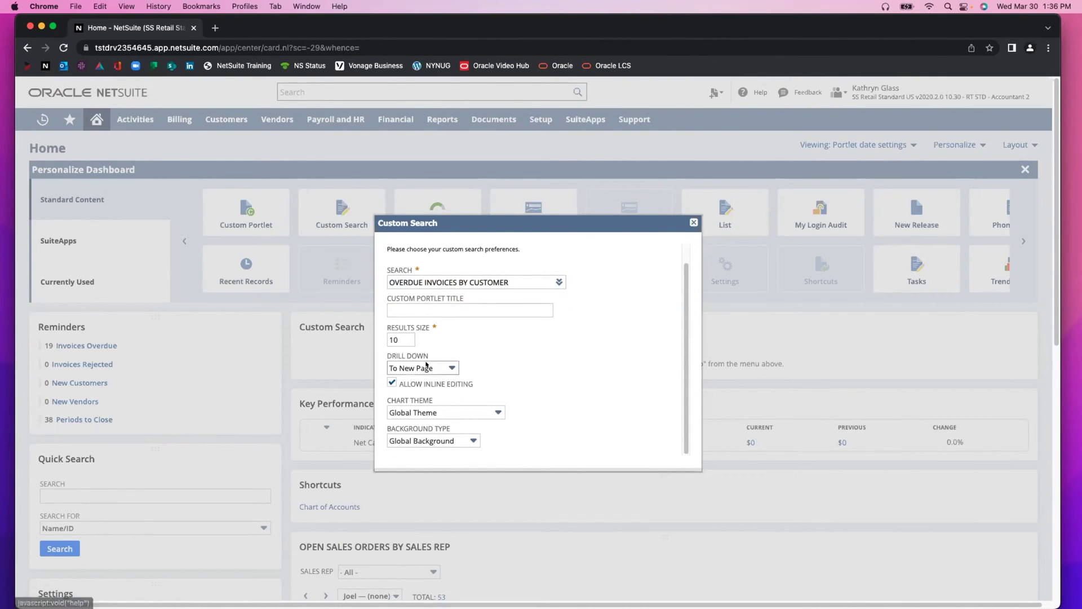
scroll(439, 357, up, 1)
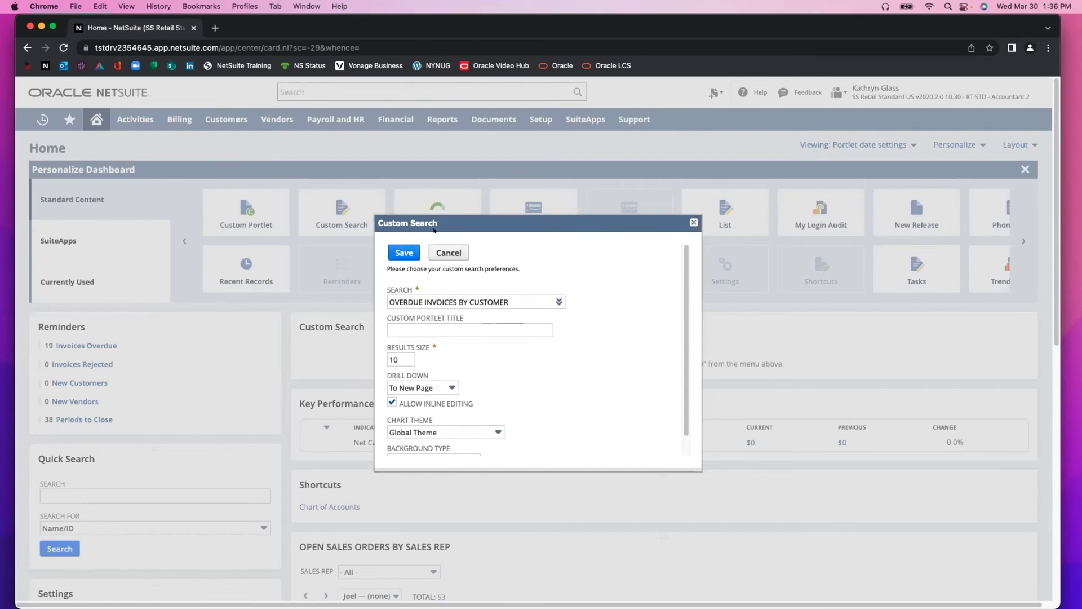
click(397, 252)
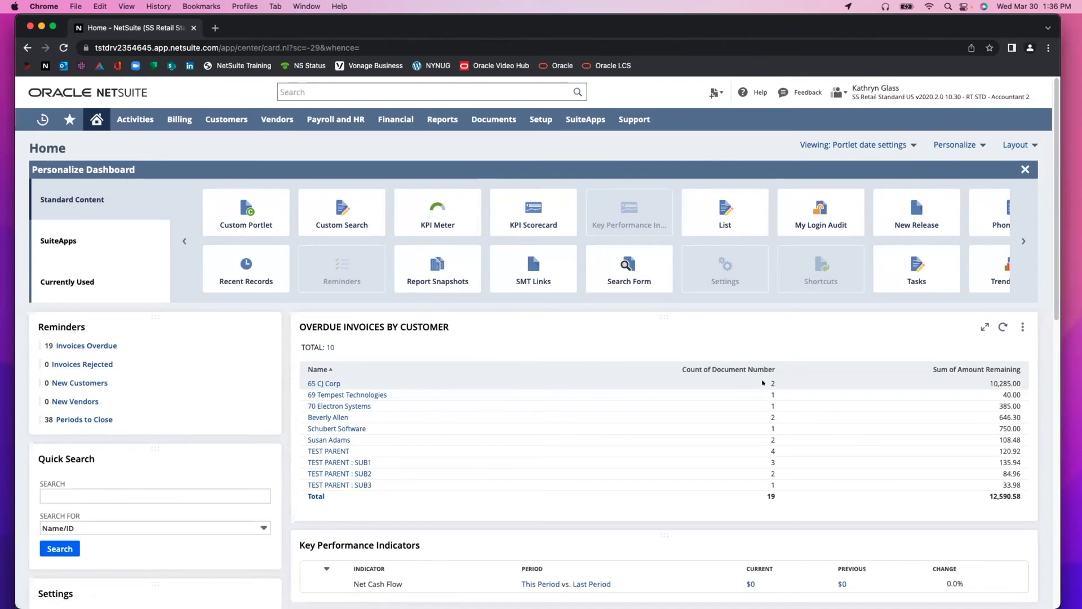
drag(1024, 383, 985, 384)
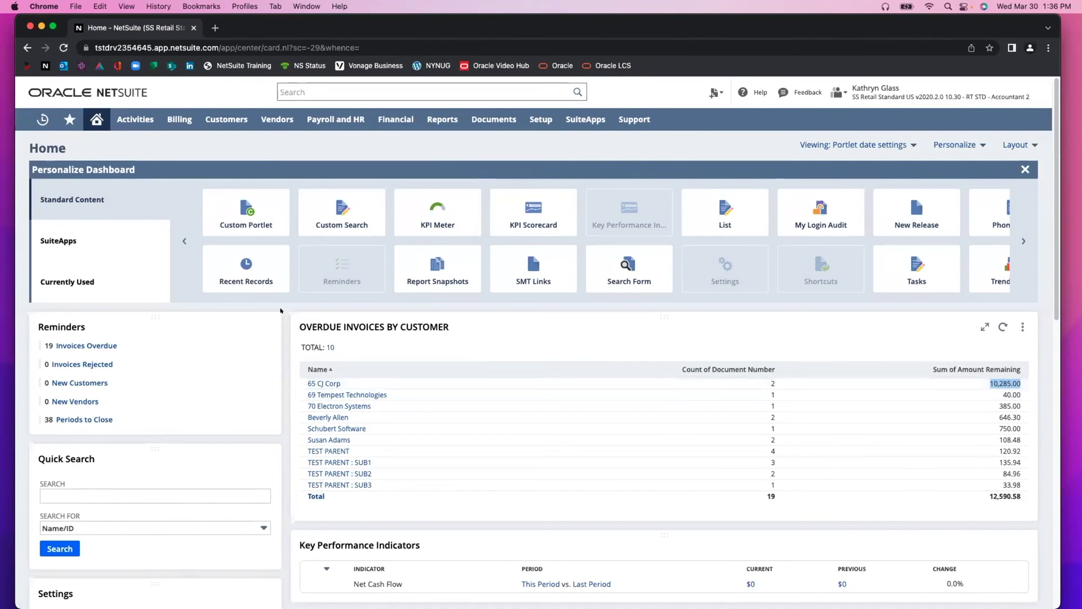
Step: Add a Trend Graph portlet and save its setup with the Sales, Monthly defaults
click(1023, 241)
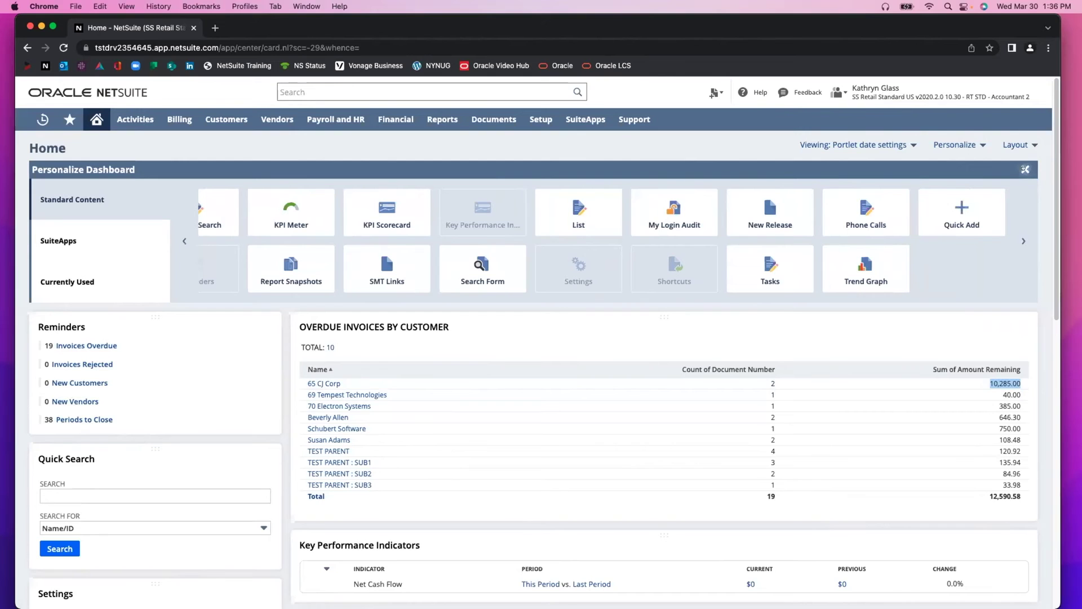
click(1025, 169)
click(958, 145)
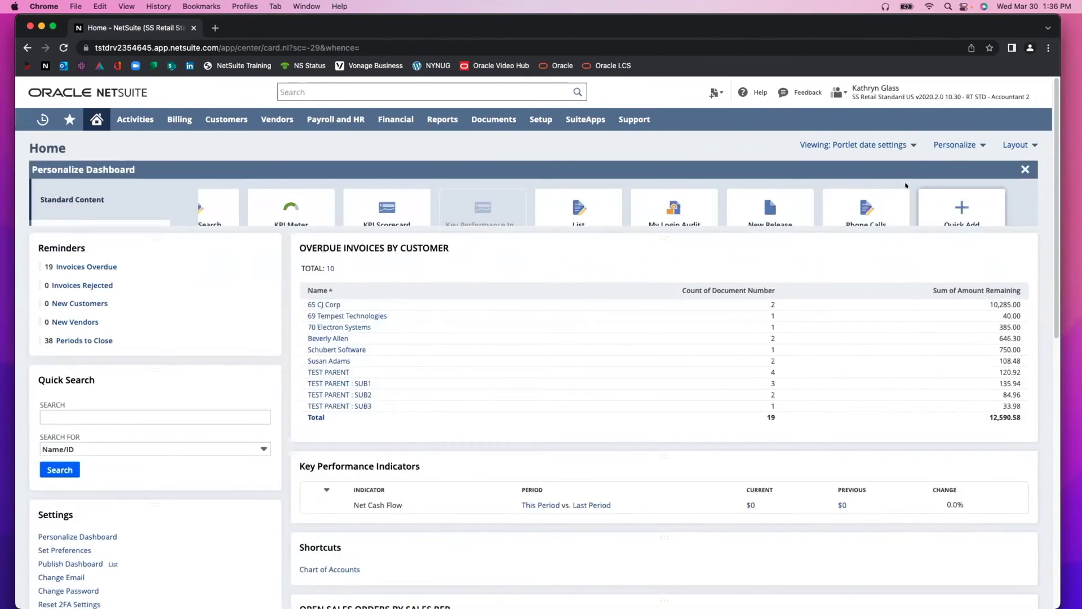
click(859, 270)
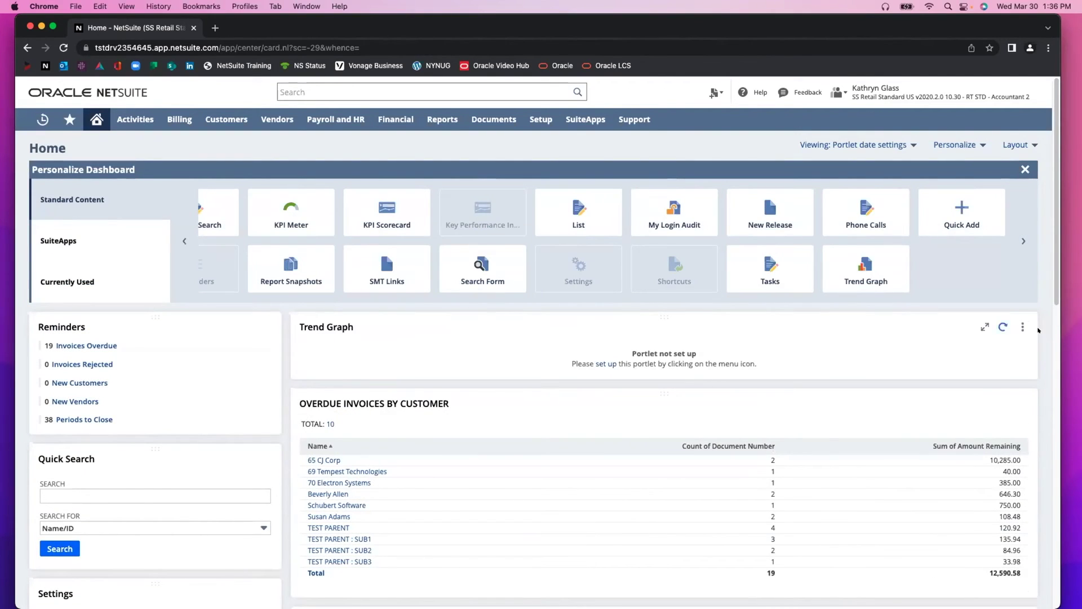
click(1023, 327)
click(1005, 359)
click(1023, 327)
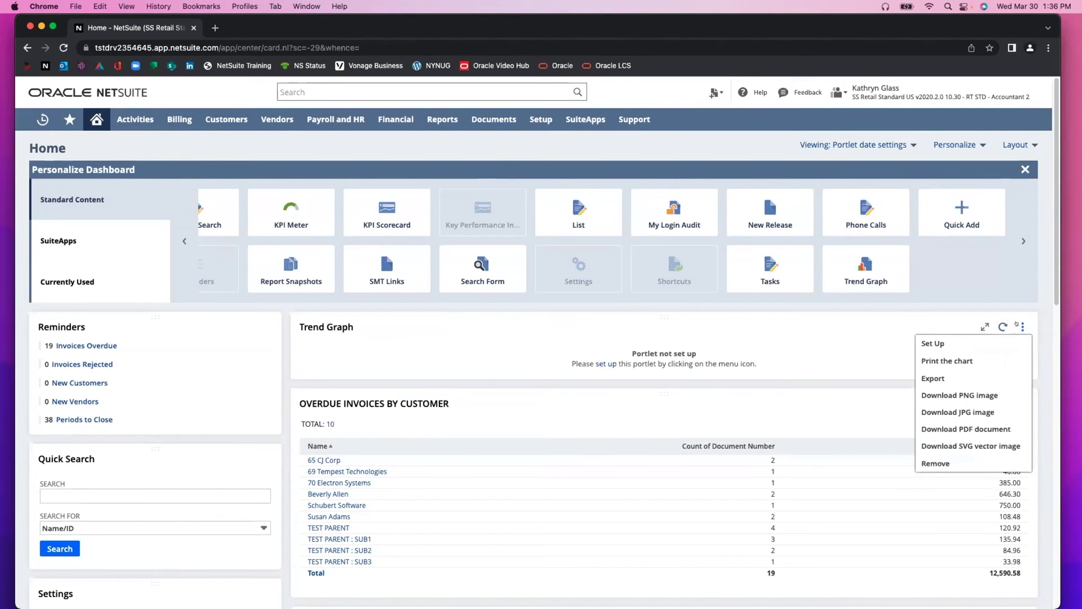
click(935, 343)
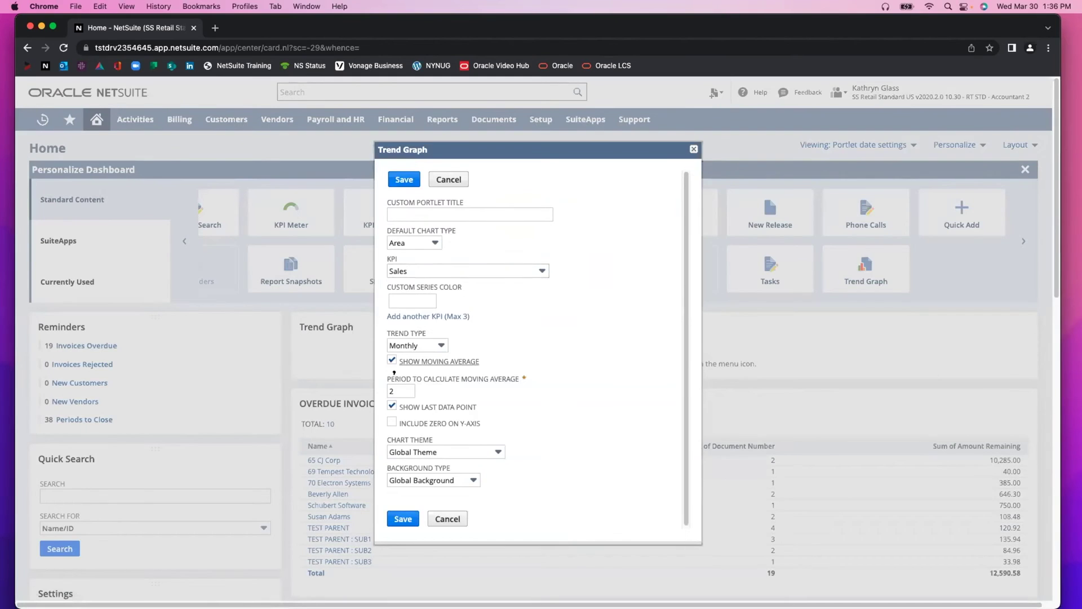
click(402, 519)
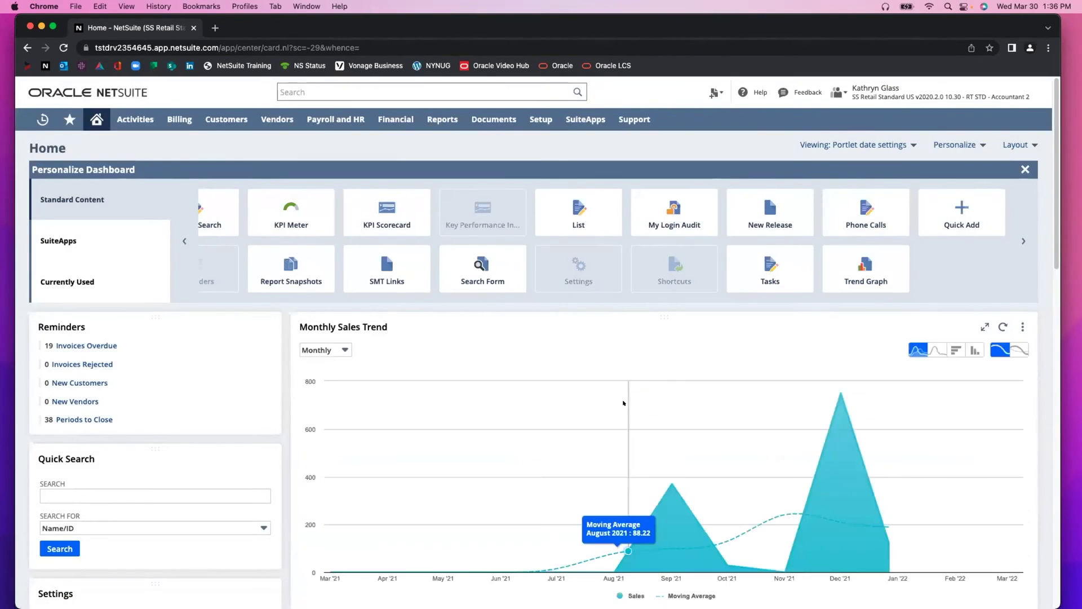
Step: Try bar, column and year-over-year views, then return to area with moving average
scroll(620, 411, down, 5)
scroll(543, 276, up, 2)
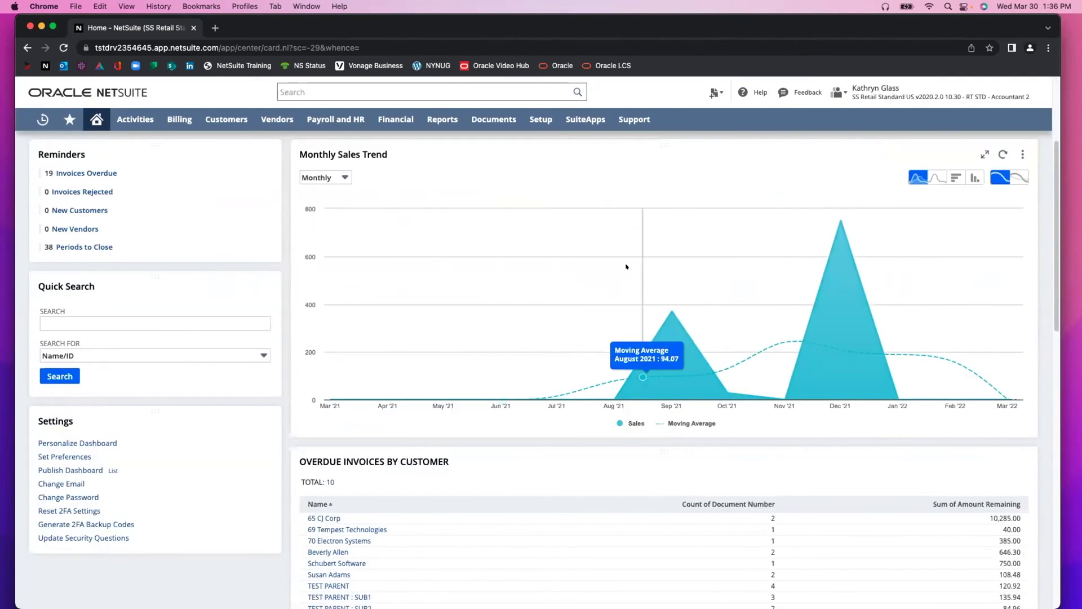
scroll(544, 310, up, 2)
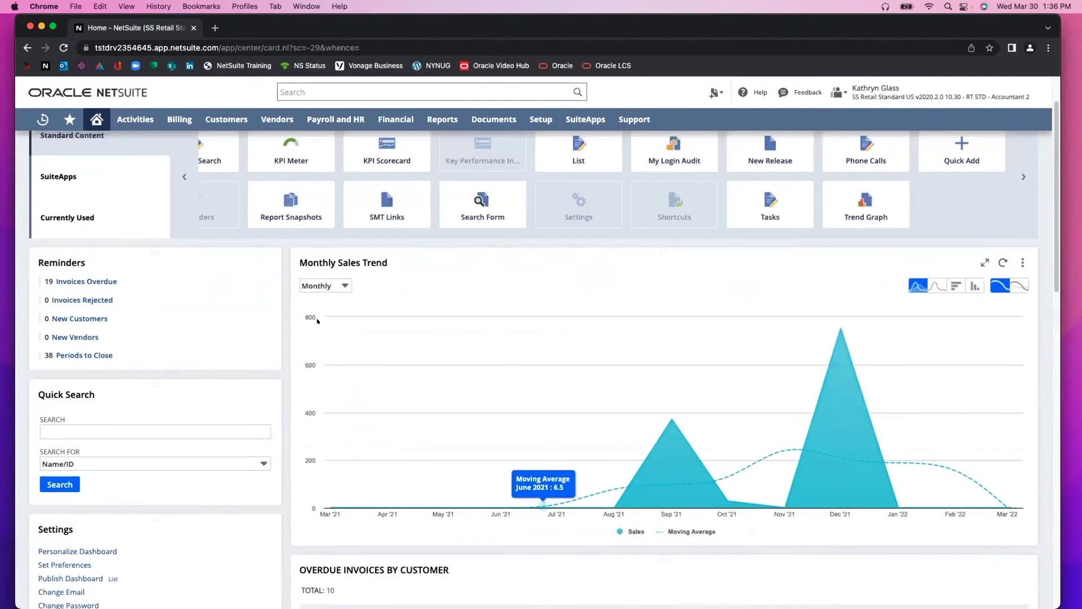
click(955, 286)
click(975, 286)
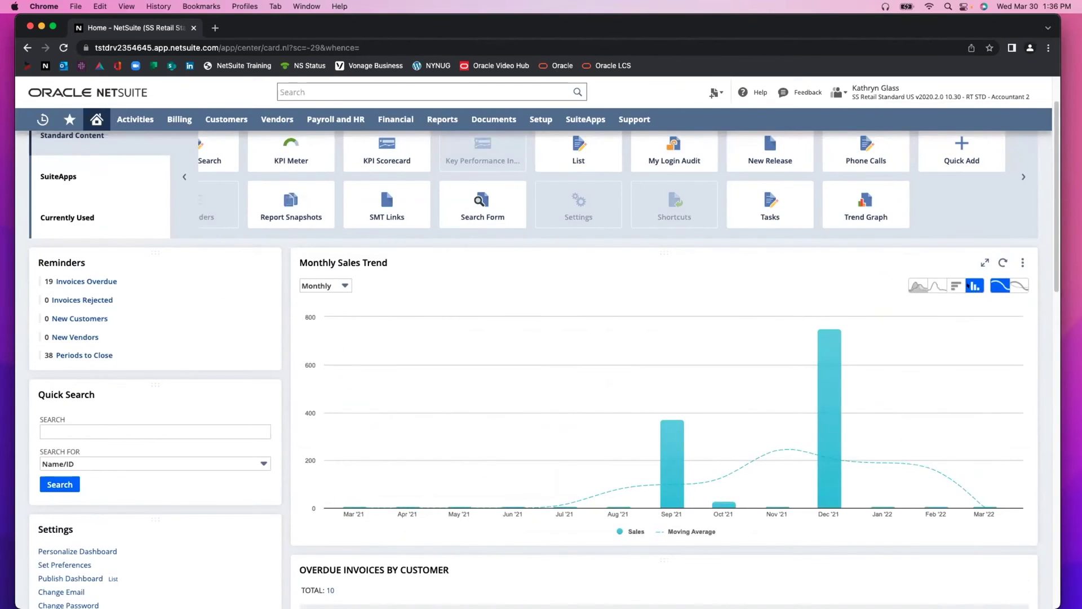
click(1018, 285)
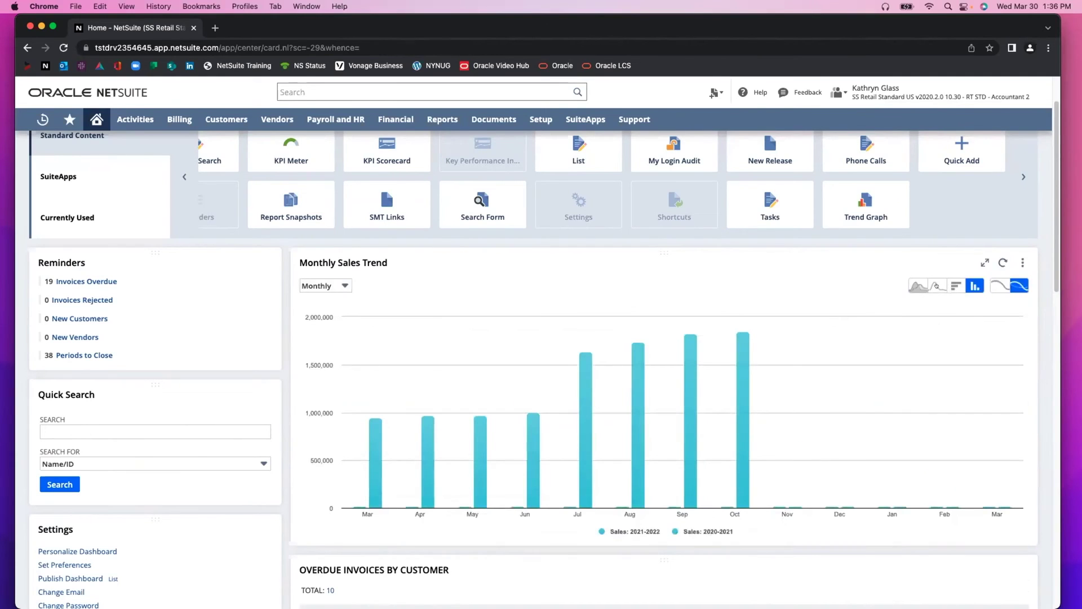
click(917, 286)
click(1001, 286)
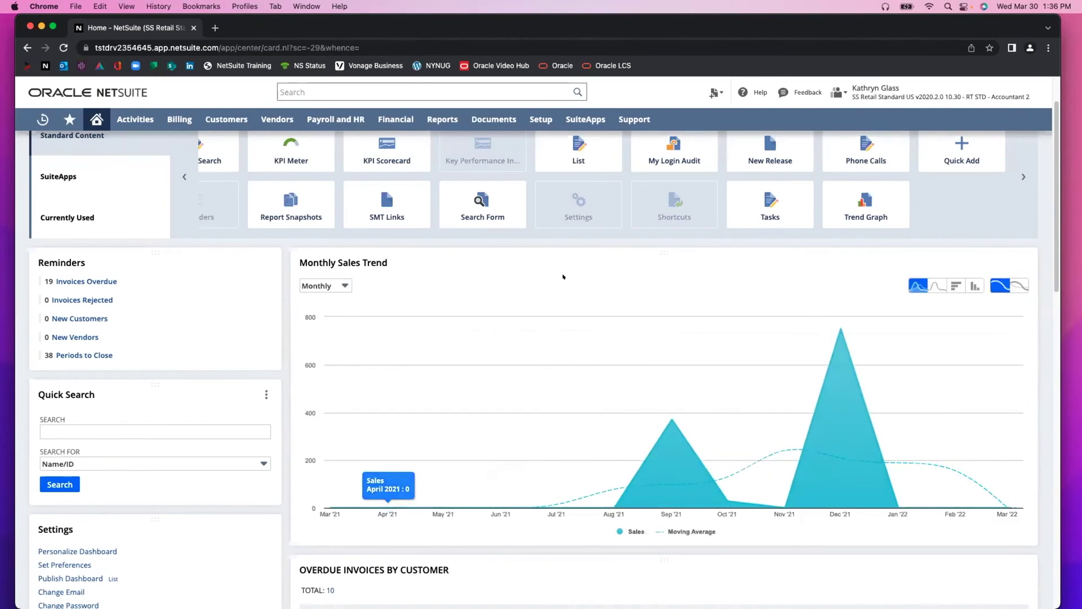
Step: Close the Personalize Dashboard panel
scroll(616, 275, up, 3)
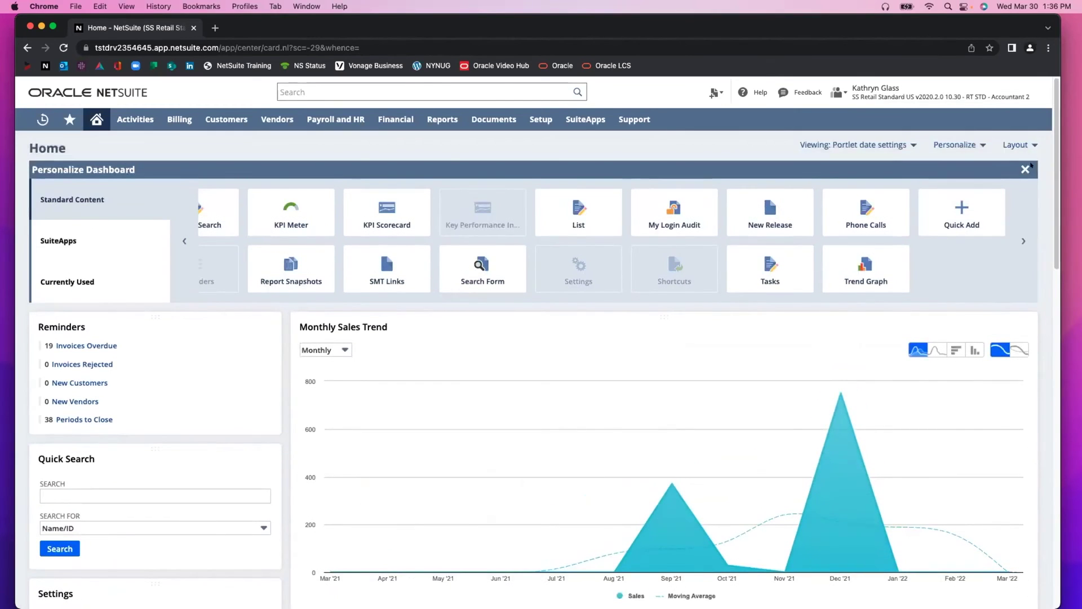
click(1025, 169)
scroll(156, 381, down, 15)
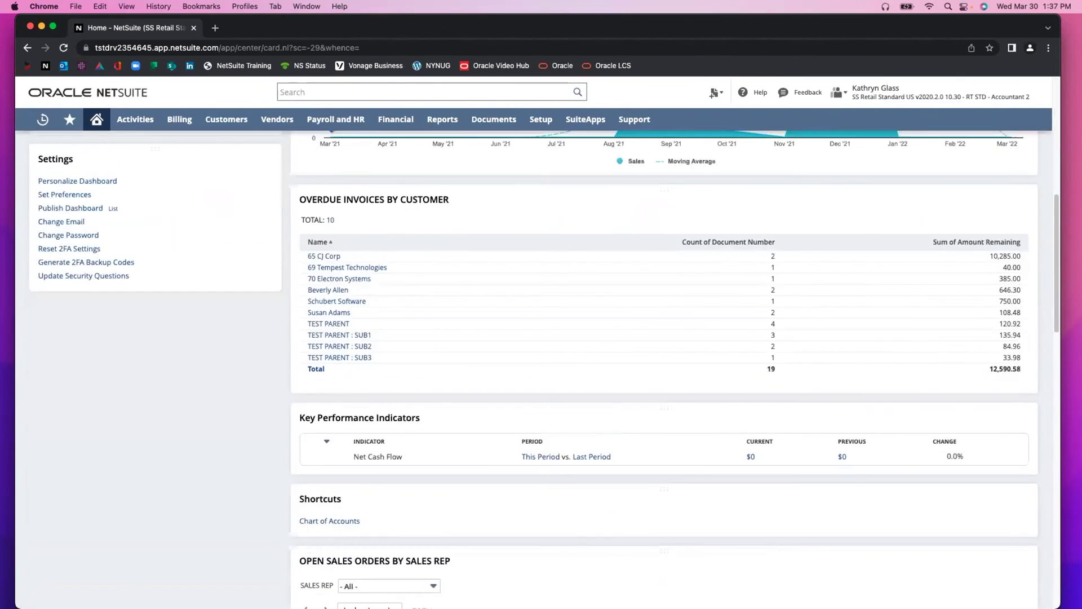
scroll(194, 338, up, 15)
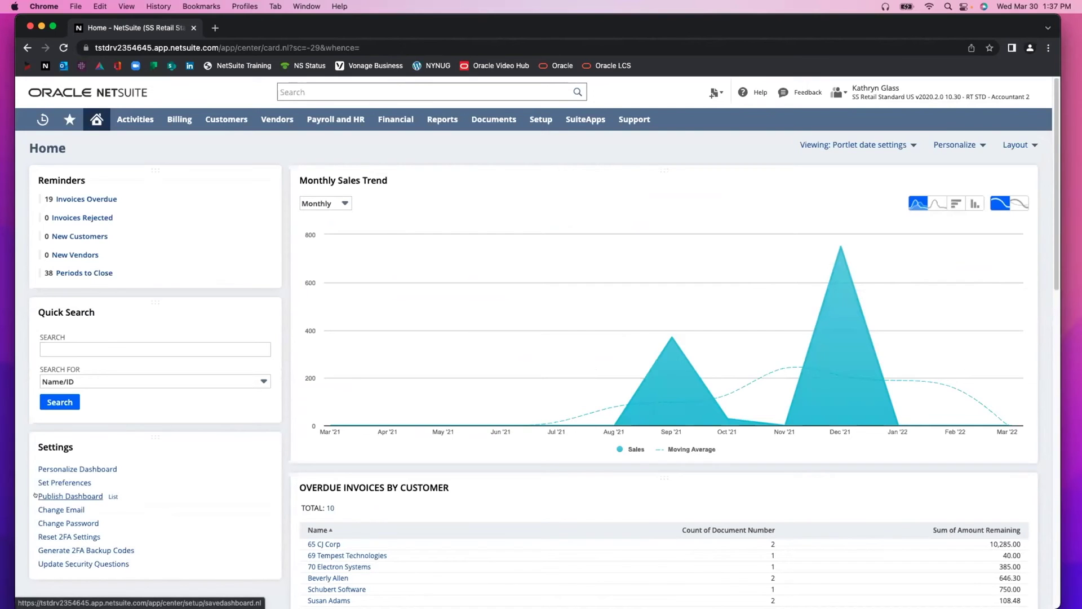
Step: Start publishing the dashboard with name ACCOUNTING DASHBOARD and ID _acctdash
click(61, 495)
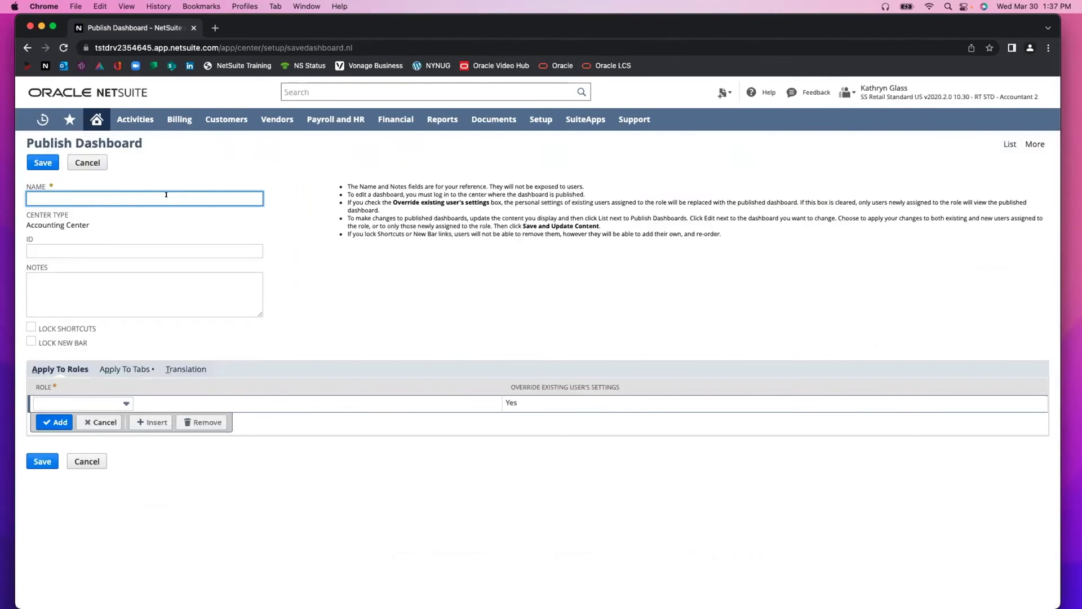
text(Acc)
key(BackSpace)
key(BackSpace)
text(CCOUNTING DASHBOARD)
click(144, 251)
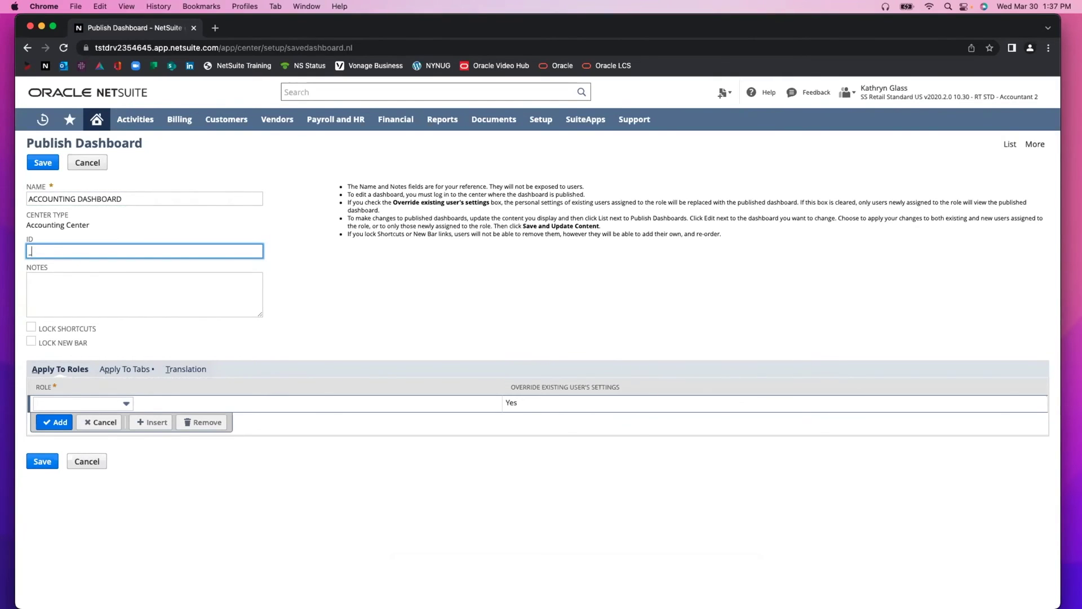
text(_)
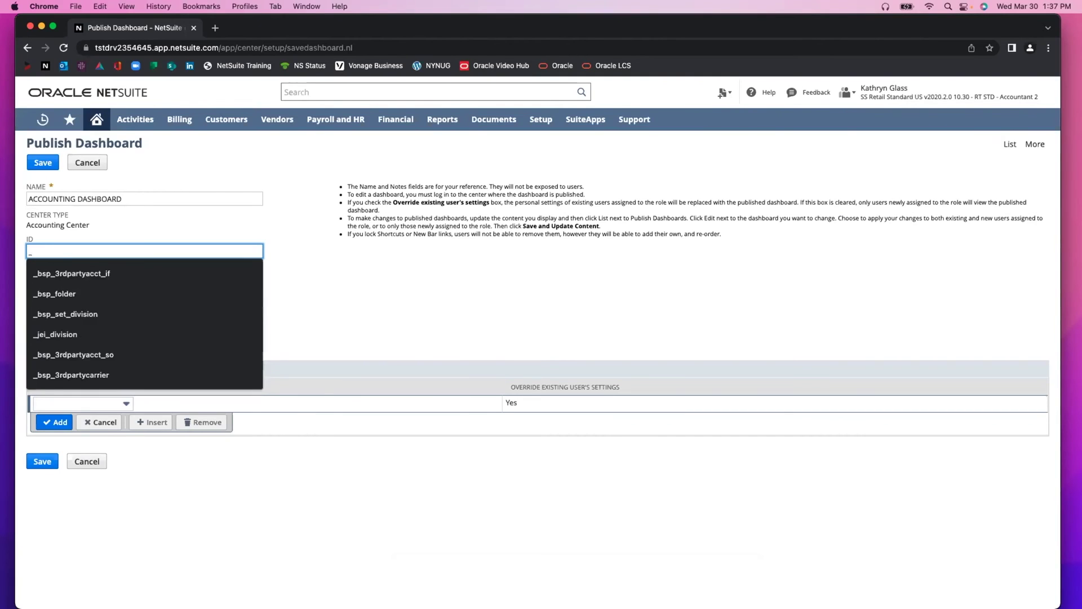
text(ACCT)
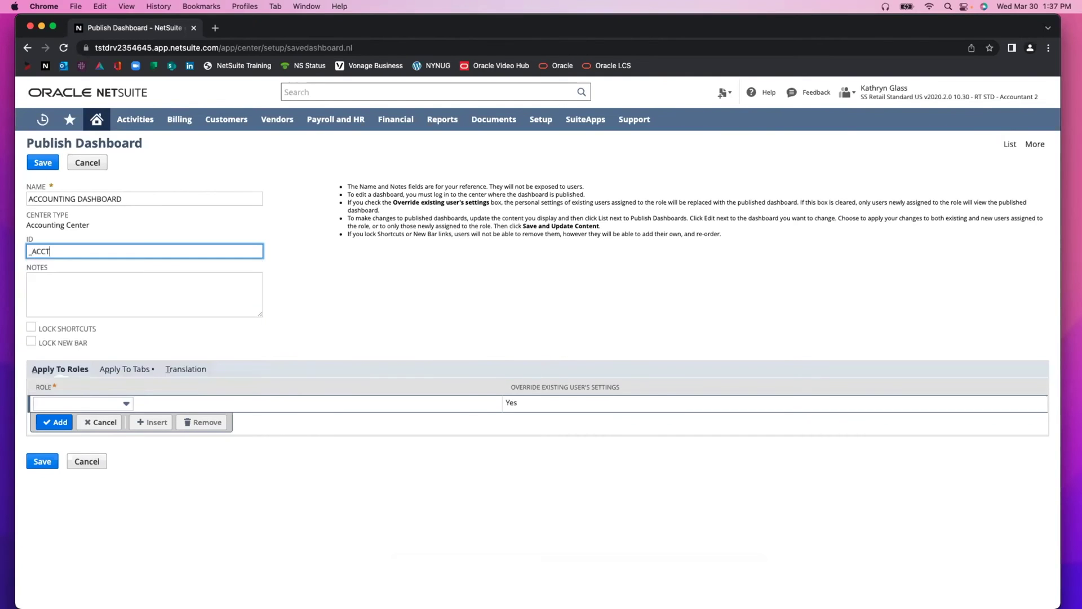
key(BackSpace)
key(BackSpace)
text(acctdash)
key(Tab)
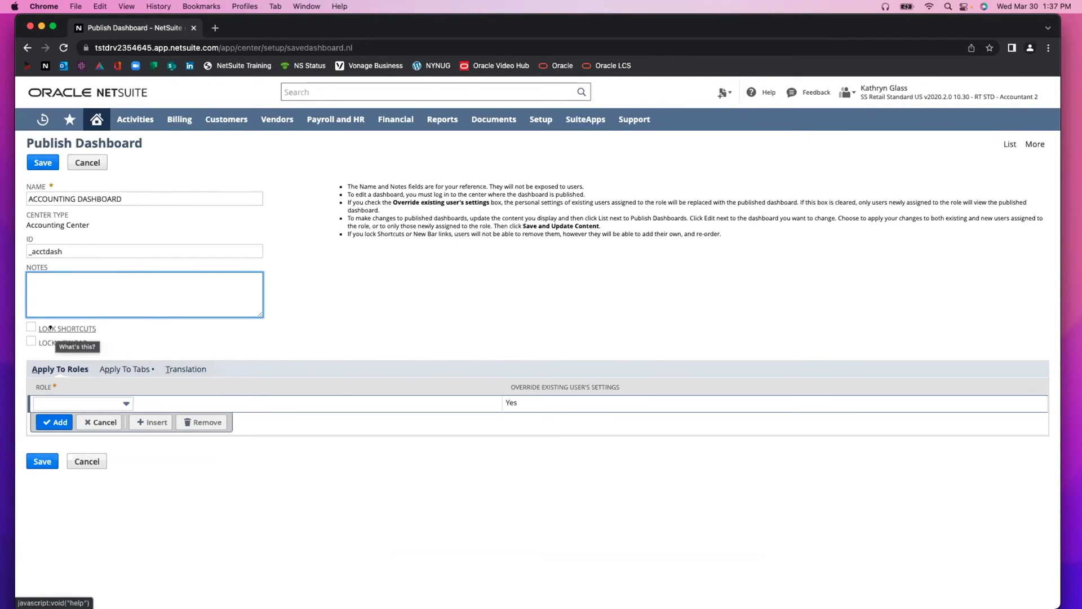
mouse_move(69, 120)
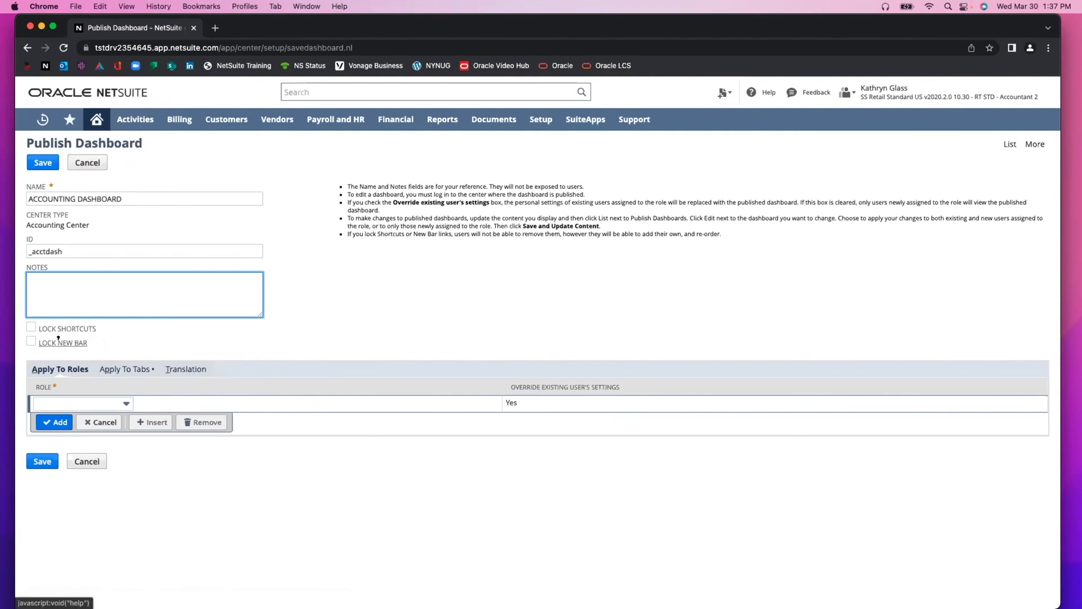
mouse_move(722, 93)
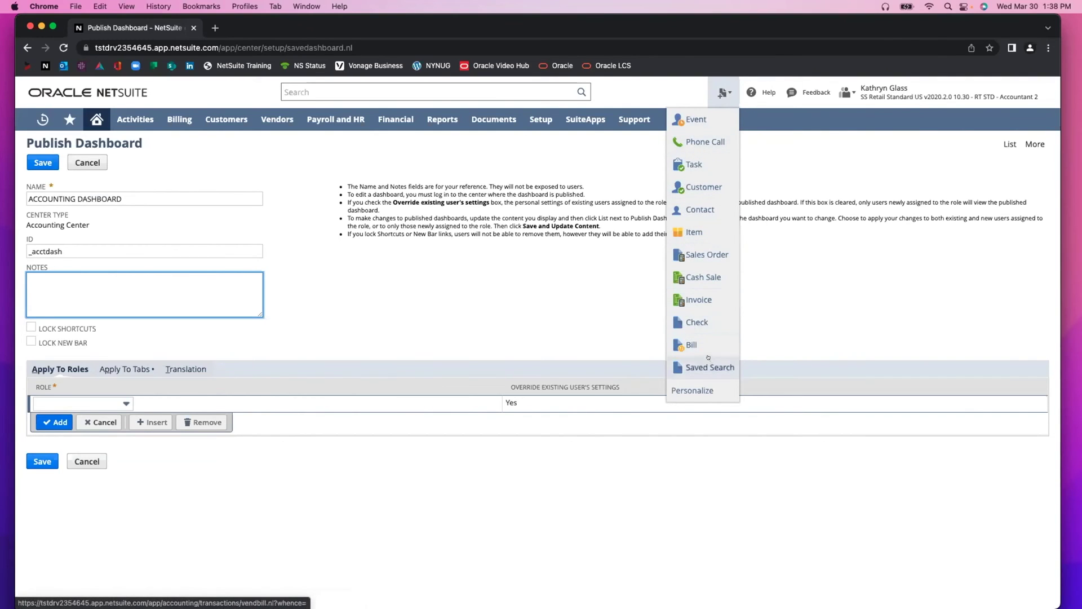
mouse_move(226, 119)
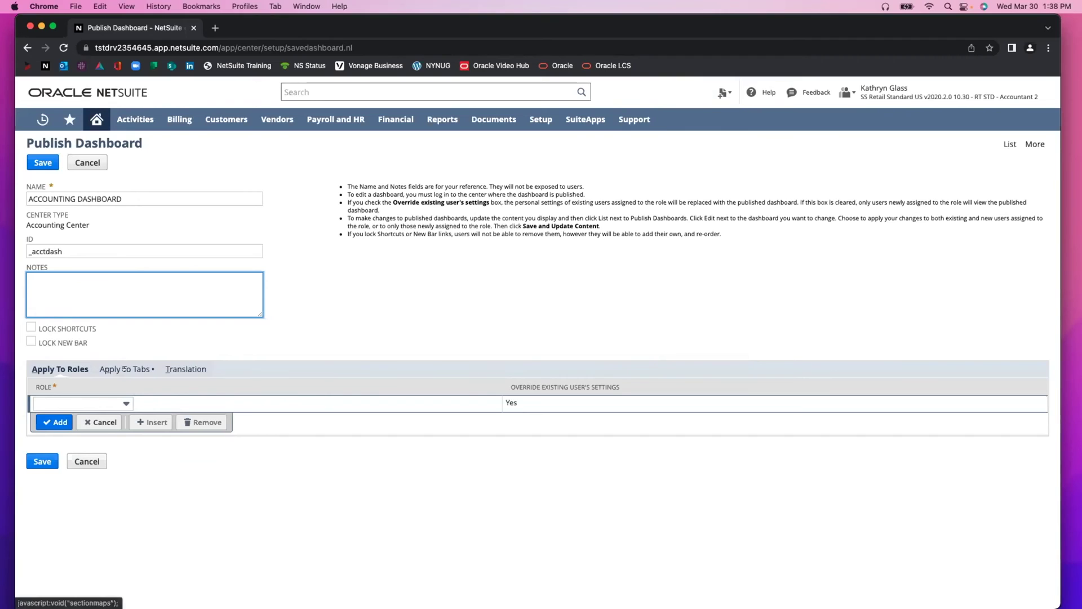
Step: Add role lines for RT STD - Accountant and RT STD - Accountant 2
click(75, 403)
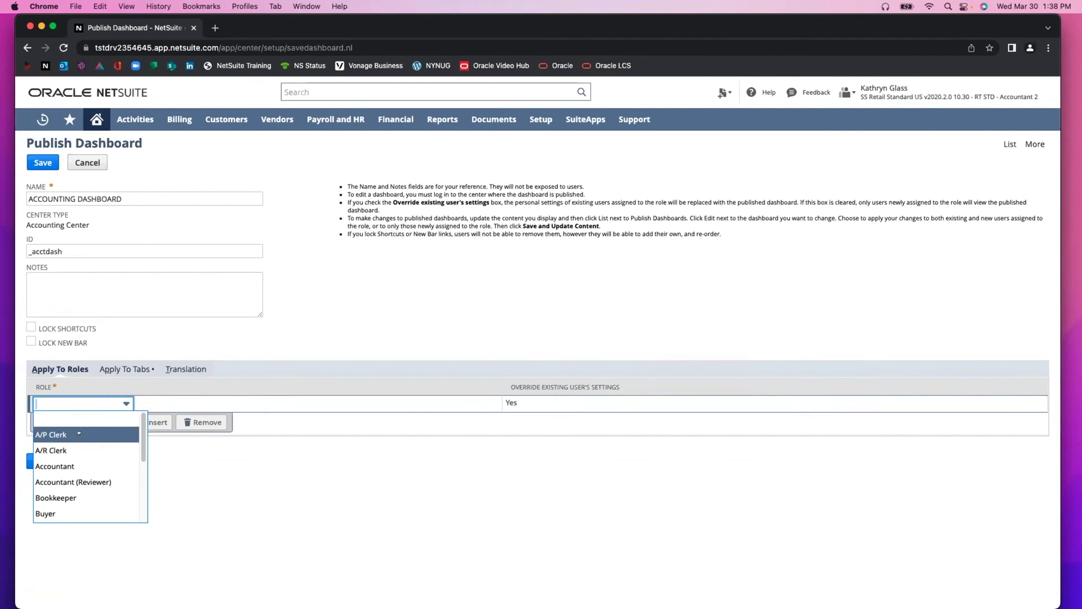
scroll(84, 445, down, 4)
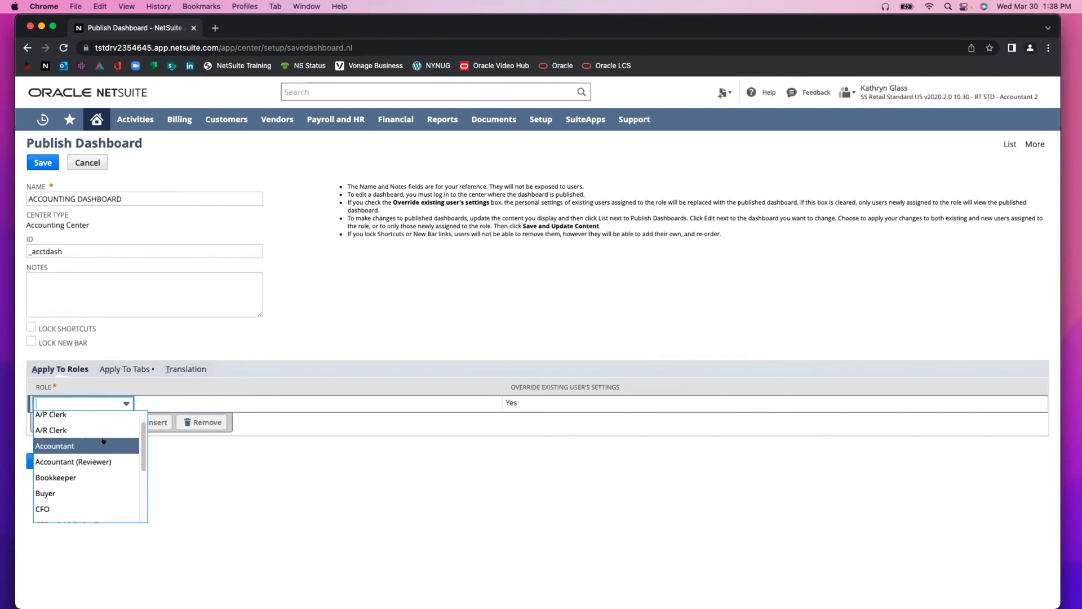
scroll(102, 473, down, 2)
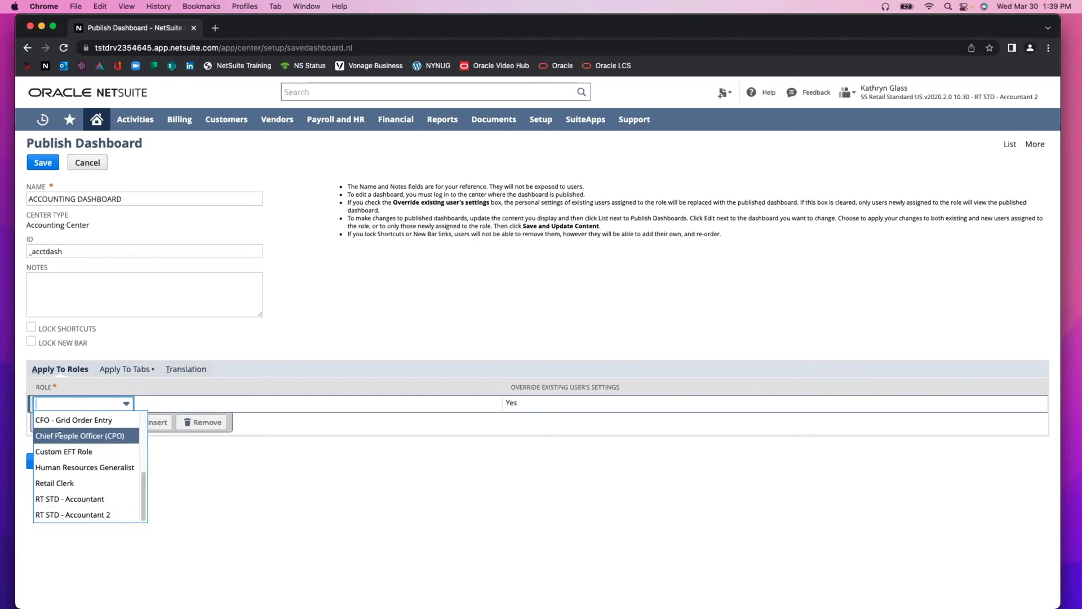
click(78, 498)
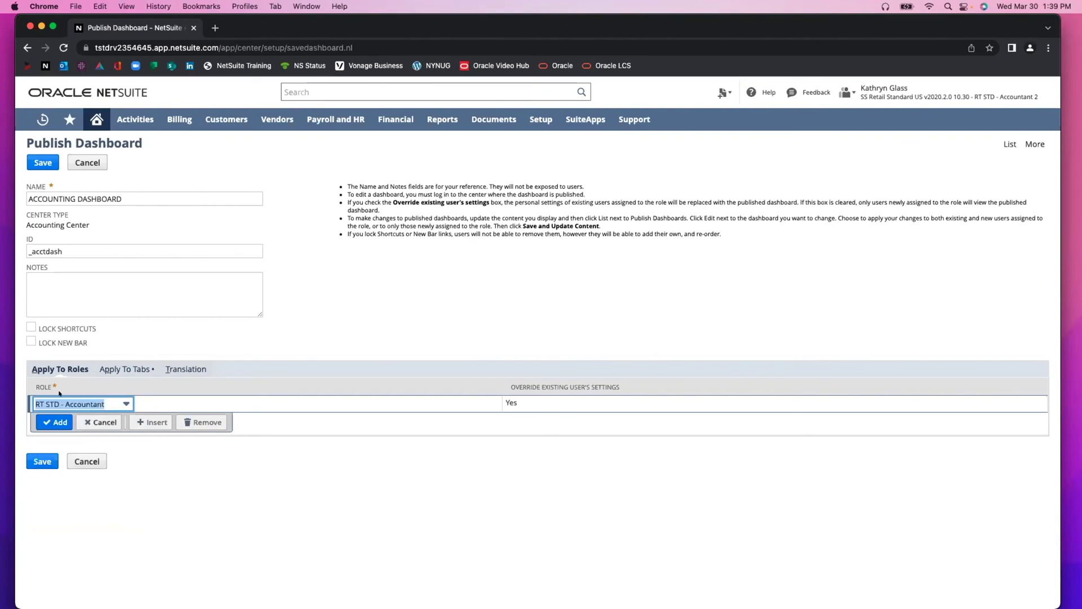
click(55, 422)
click(66, 418)
scroll(85, 496, down, 5)
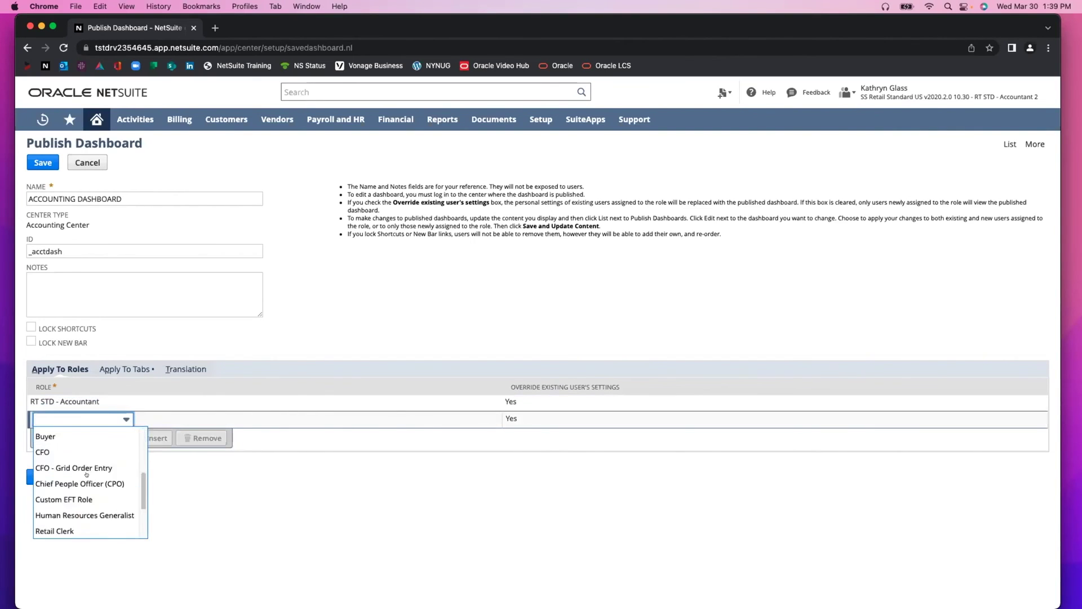
click(73, 528)
Step: Delete the RT STD - Accountant line, leaving only RT STD - Accountant 2
click(32, 398)
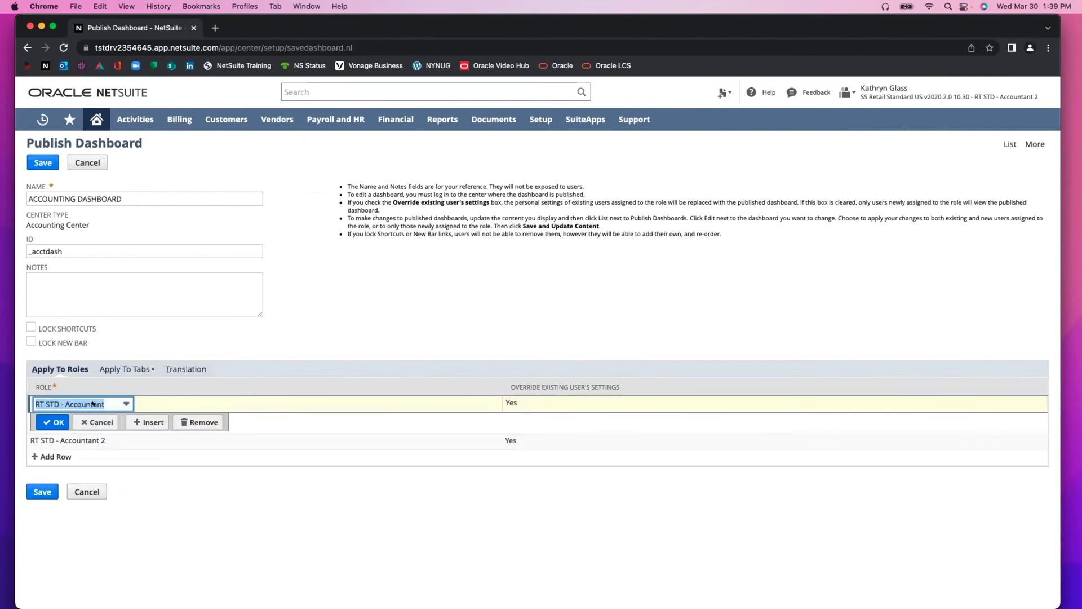
click(79, 404)
scroll(85, 445, up, 3)
scroll(96, 451, down, 2)
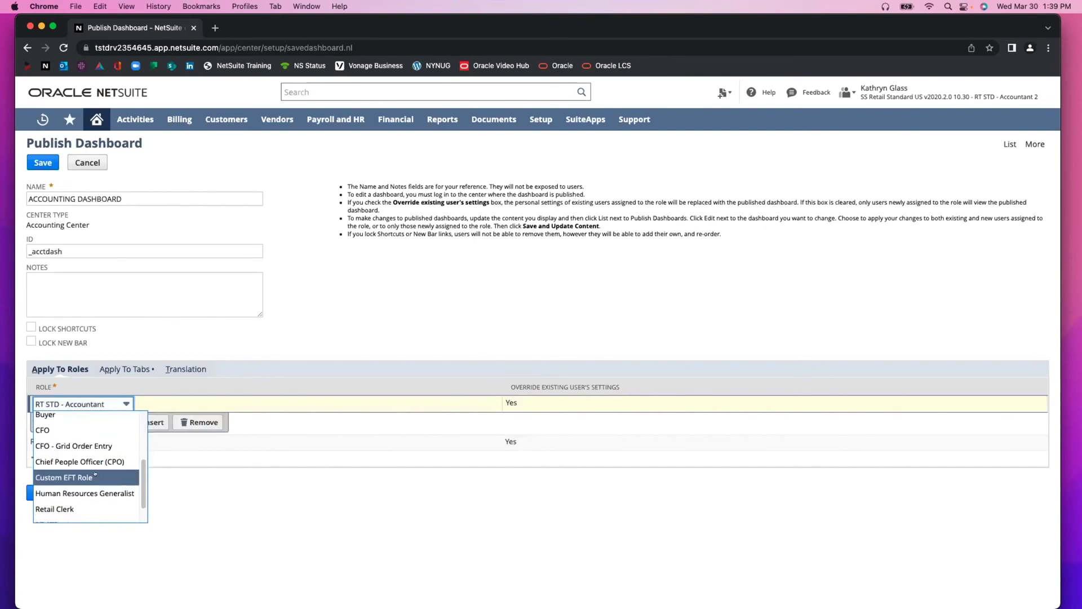
click(64, 477)
click(98, 422)
click(59, 401)
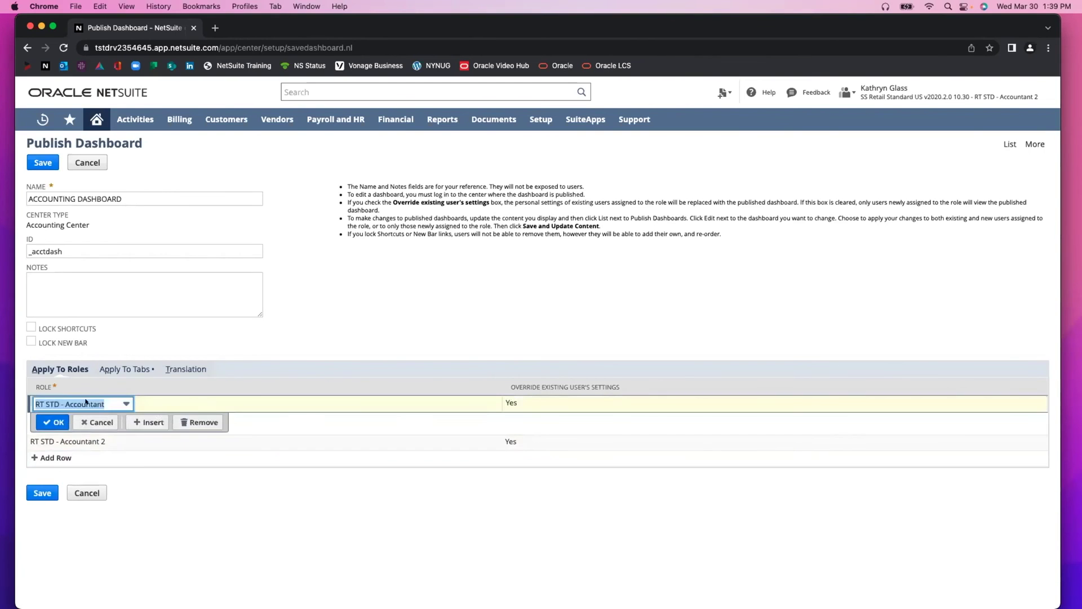
click(192, 422)
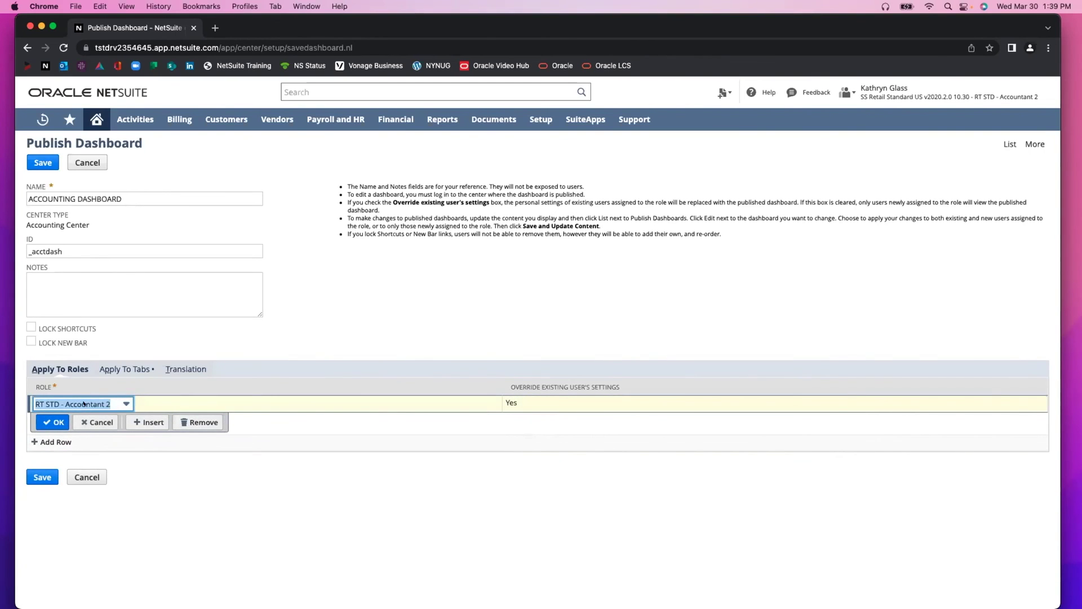
Step: Keep Override checked on the RT STD - Accountant 2 line and commit it
click(562, 401)
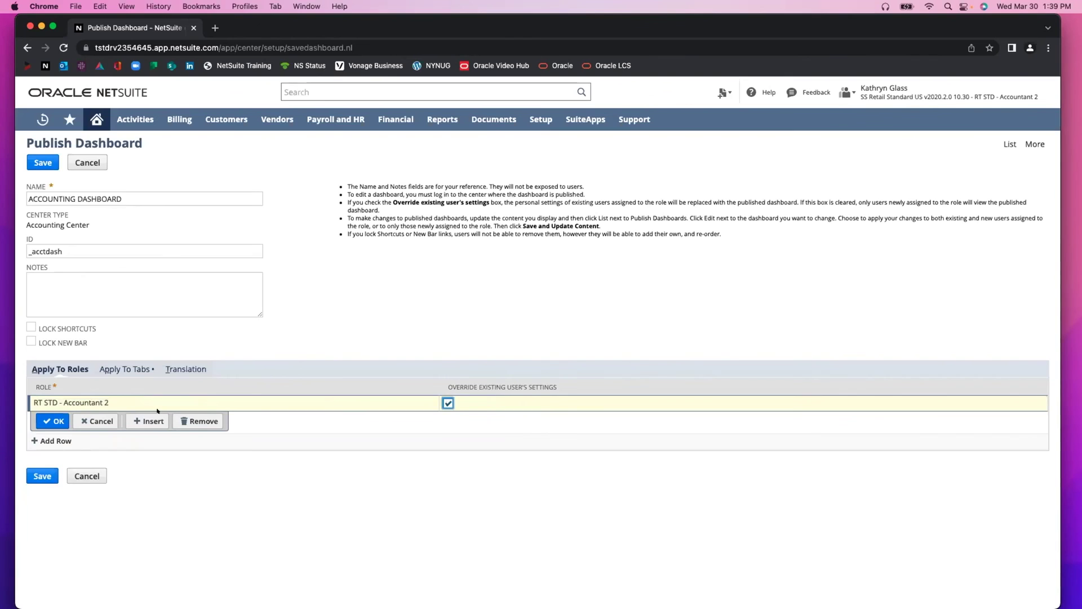
click(54, 421)
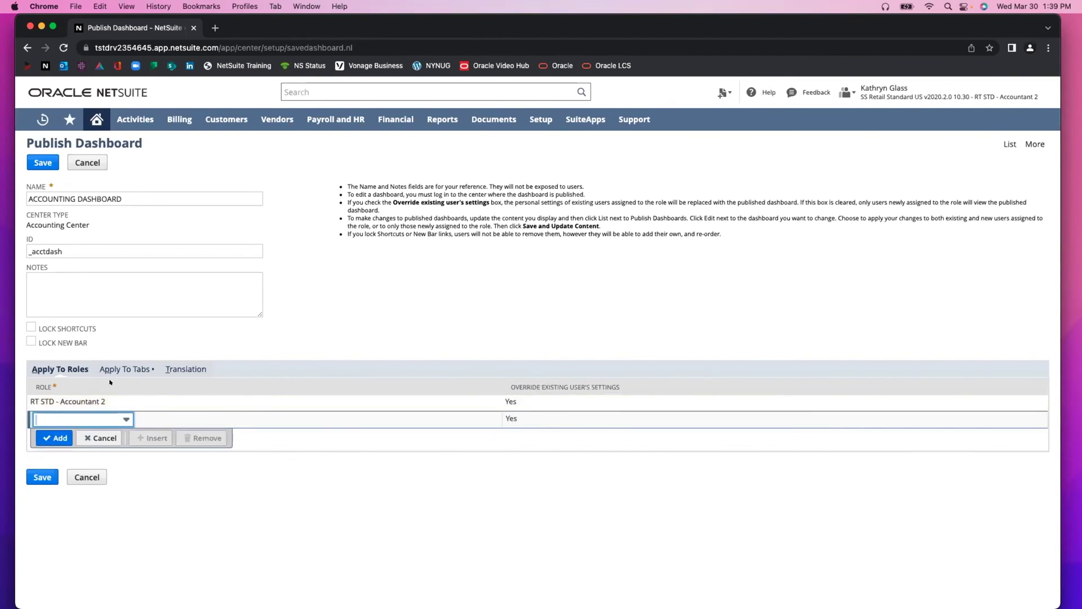
click(124, 369)
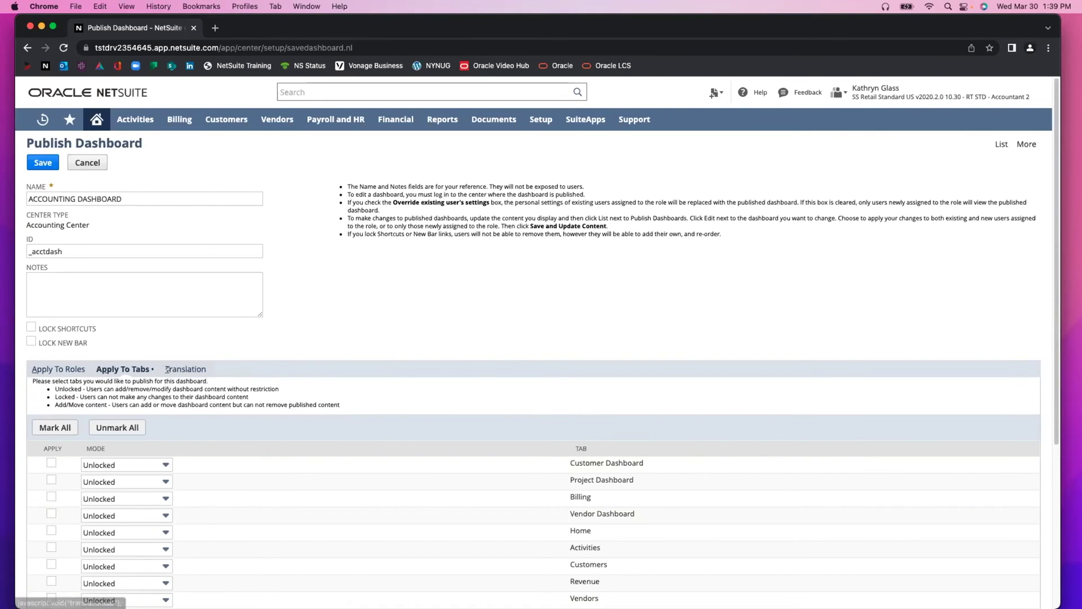
Step: Mark all tabs and review the Unlocked and Add/Move Content mode explanations
scroll(145, 239, down, 5)
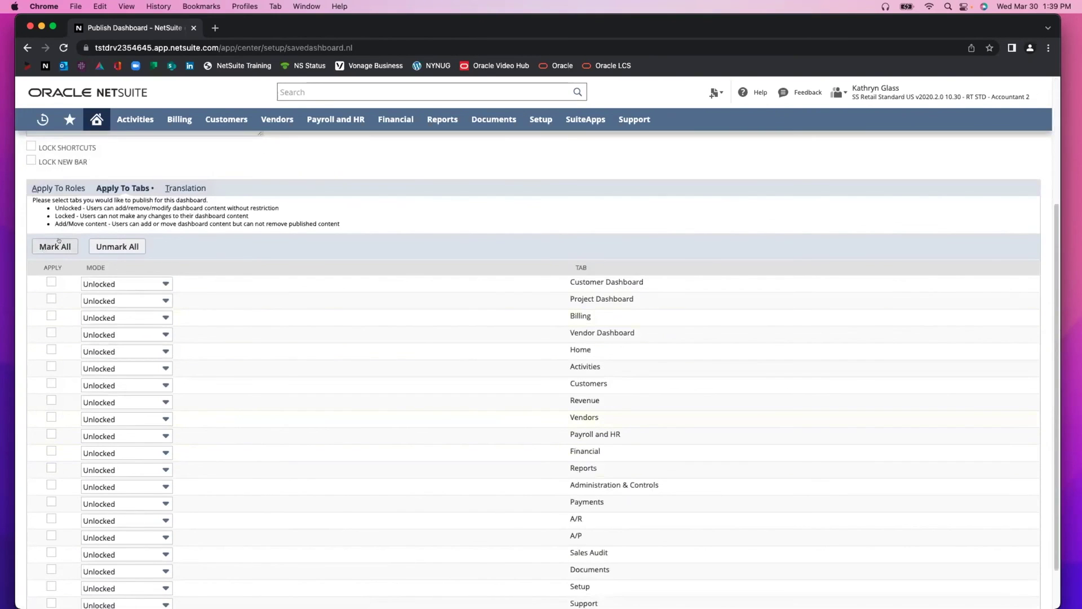
click(59, 241)
scroll(59, 270, down, 2)
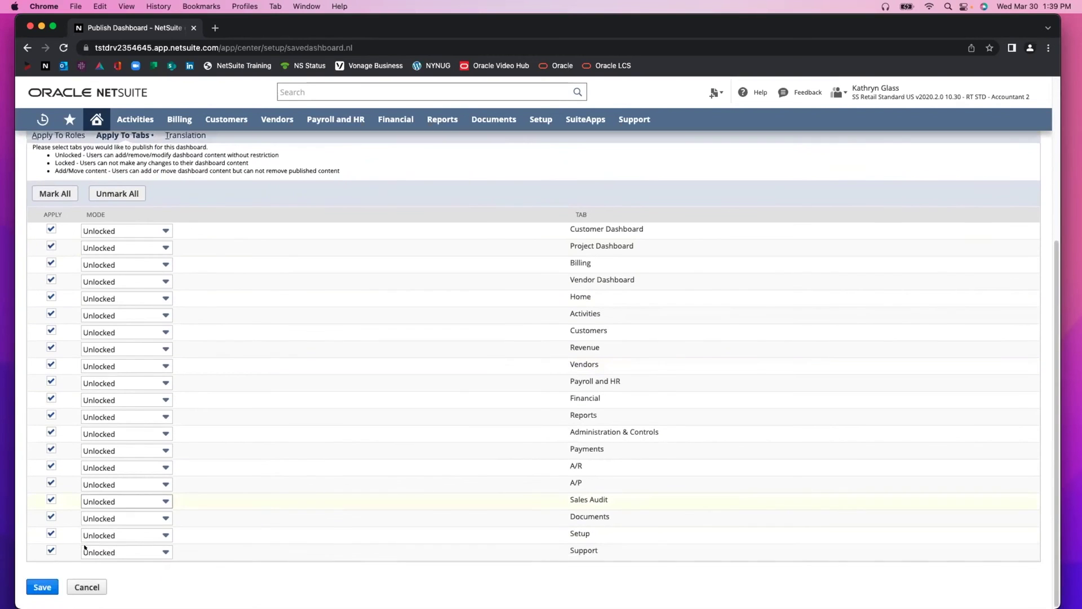
click(137, 230)
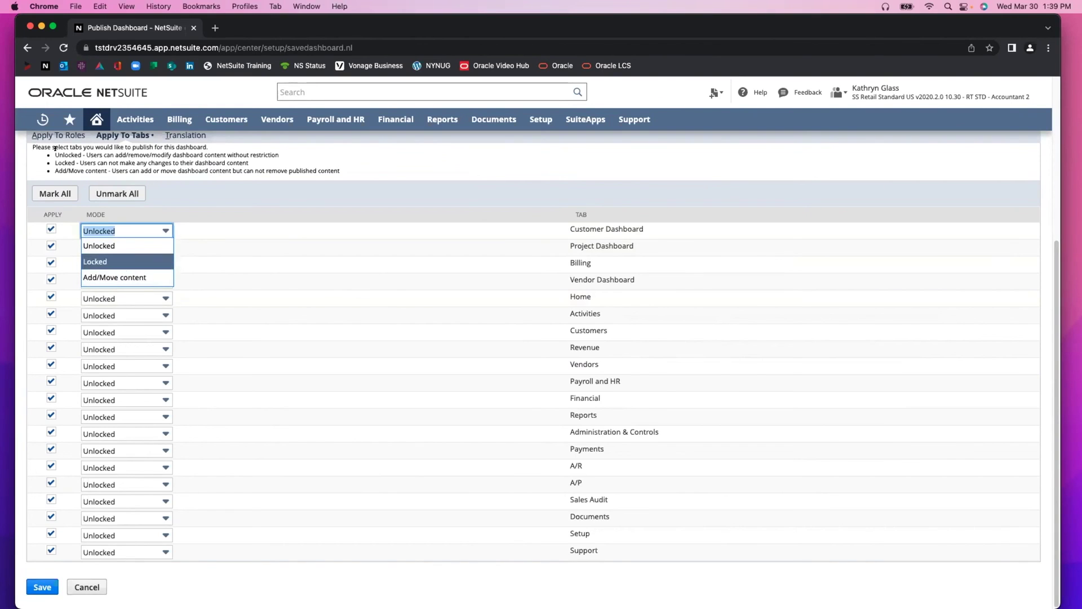
drag(56, 150, 279, 156)
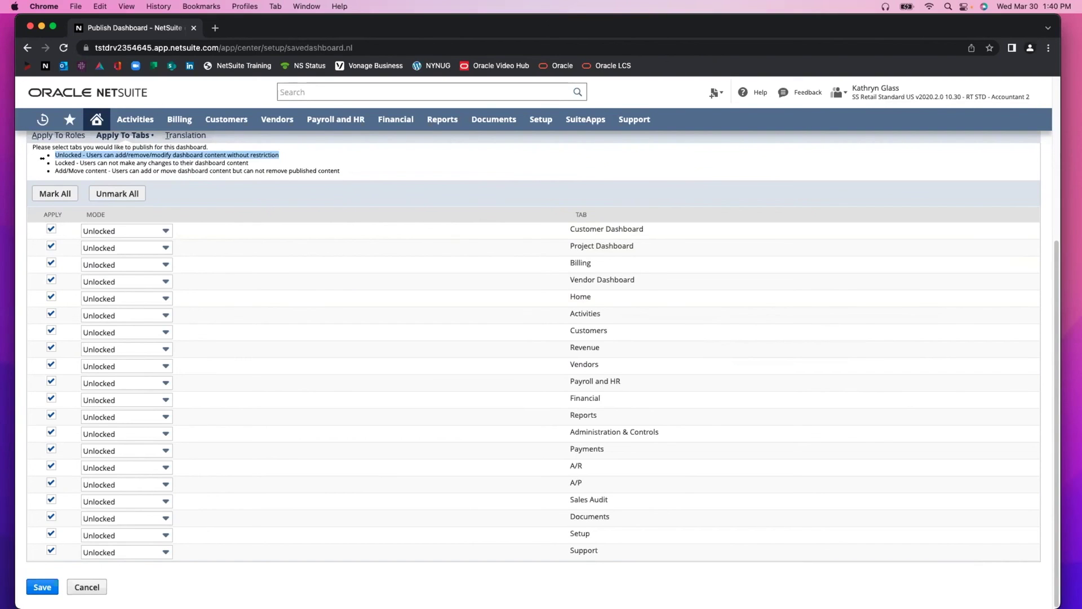
triple_click(90, 168)
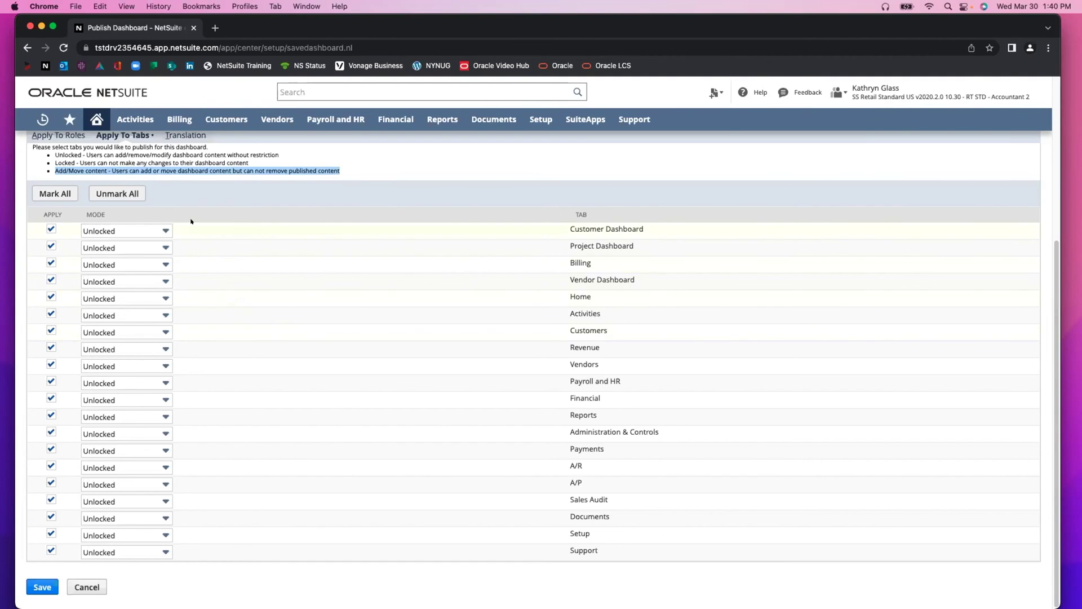
Step: Unmark the Customer, Project and Vendor Dashboard tabs and highlight their tab names
click(50, 228)
click(50, 245)
click(50, 279)
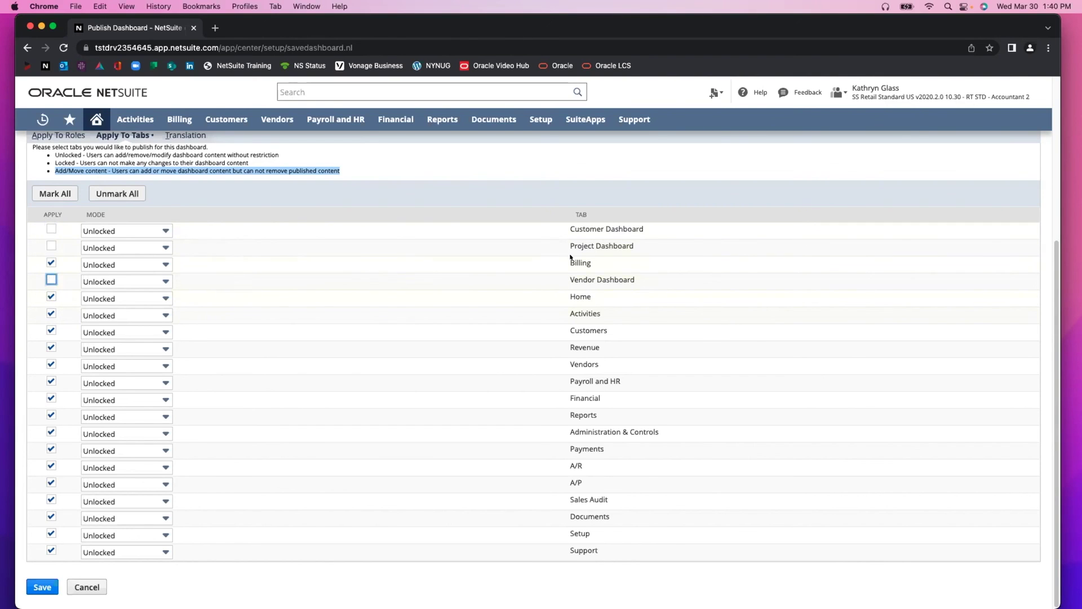
triple_click(602, 228)
triple_click(602, 245)
triple_click(604, 279)
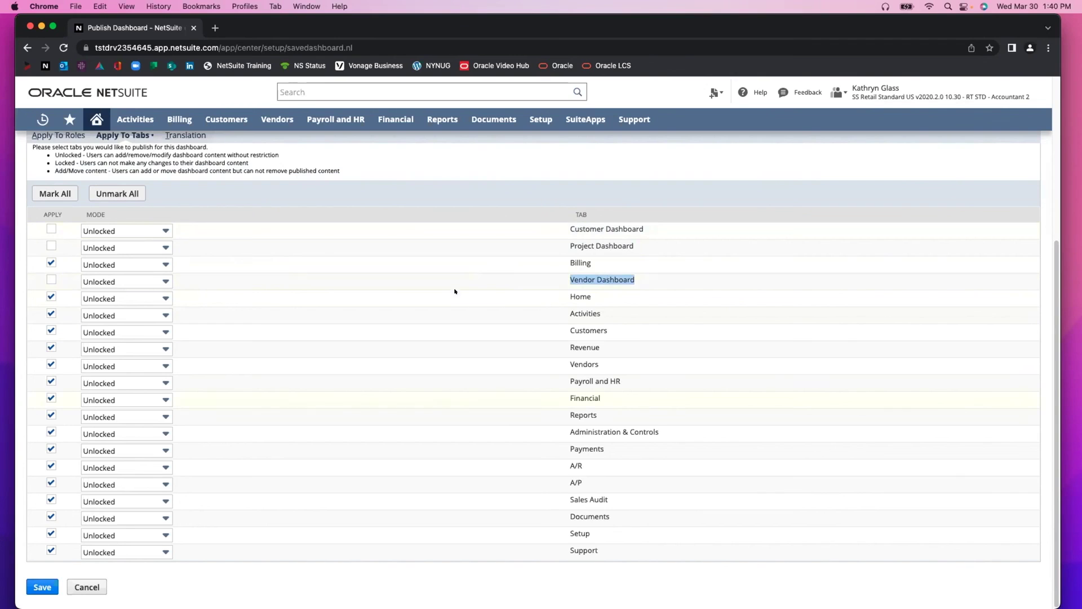
click(654, 266)
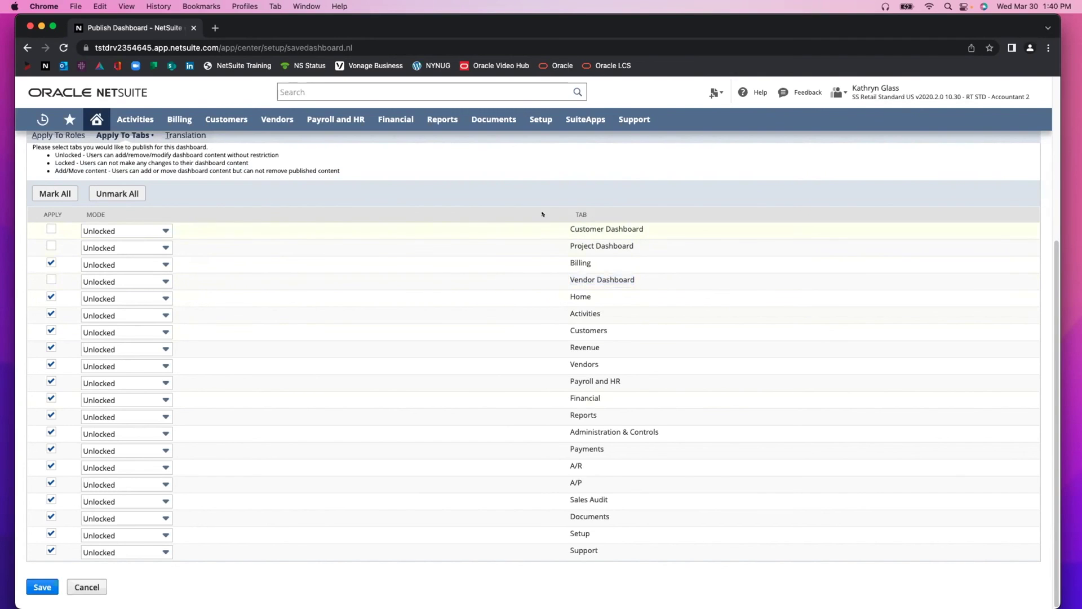
drag(569, 229, 643, 282)
click(642, 282)
Step: Unmark all tabs, then mark only the Home tab to receive the dashboard
click(131, 193)
click(49, 295)
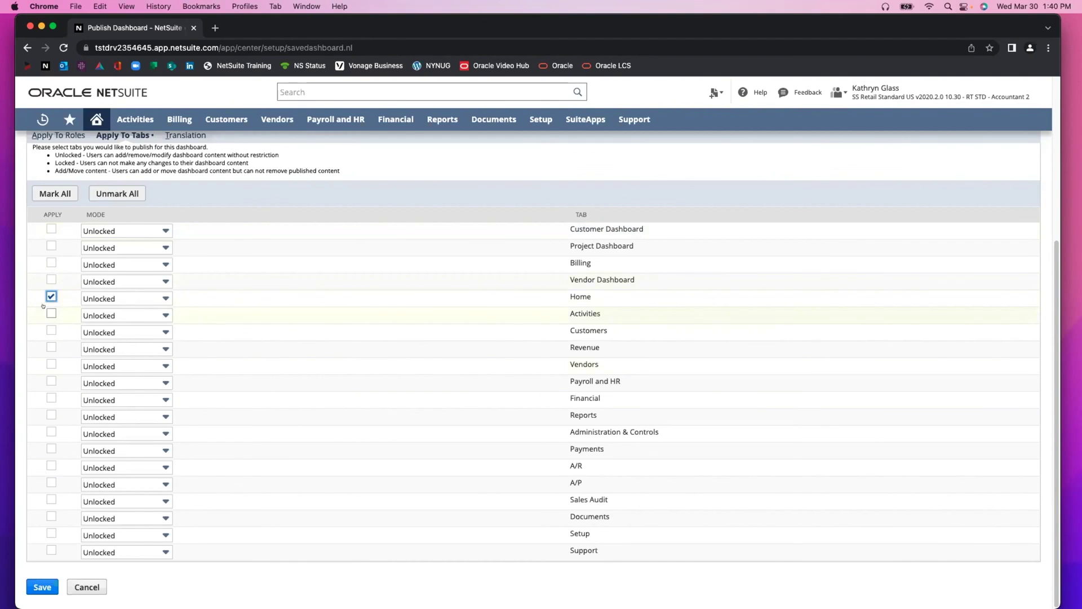
scroll(339, 301, up, 5)
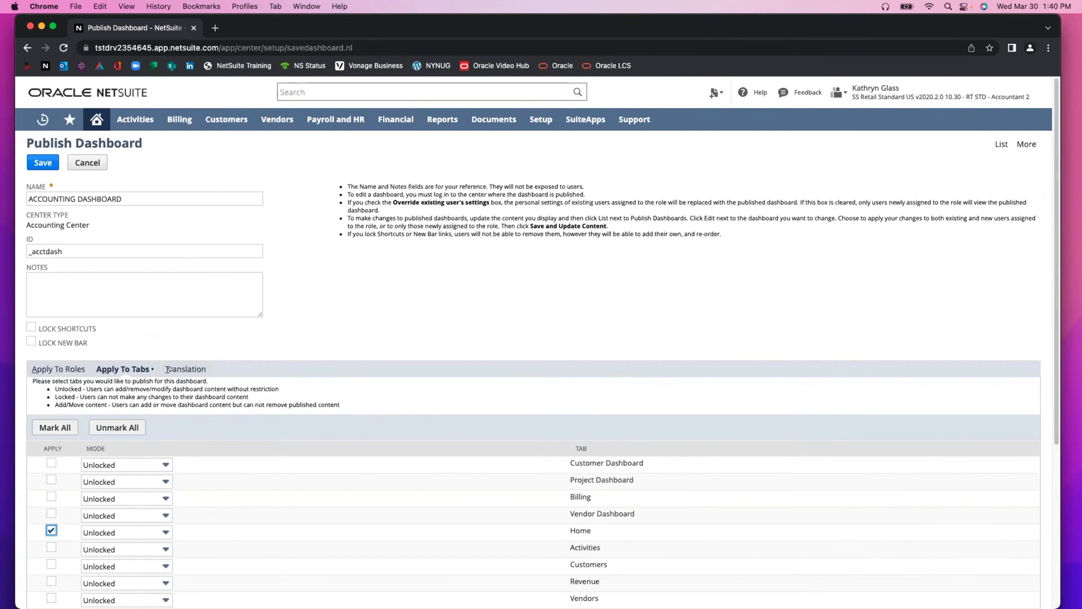
Step: Change the published dashboard's ID to custpubdashboard_acct2dash and save it
click(186, 369)
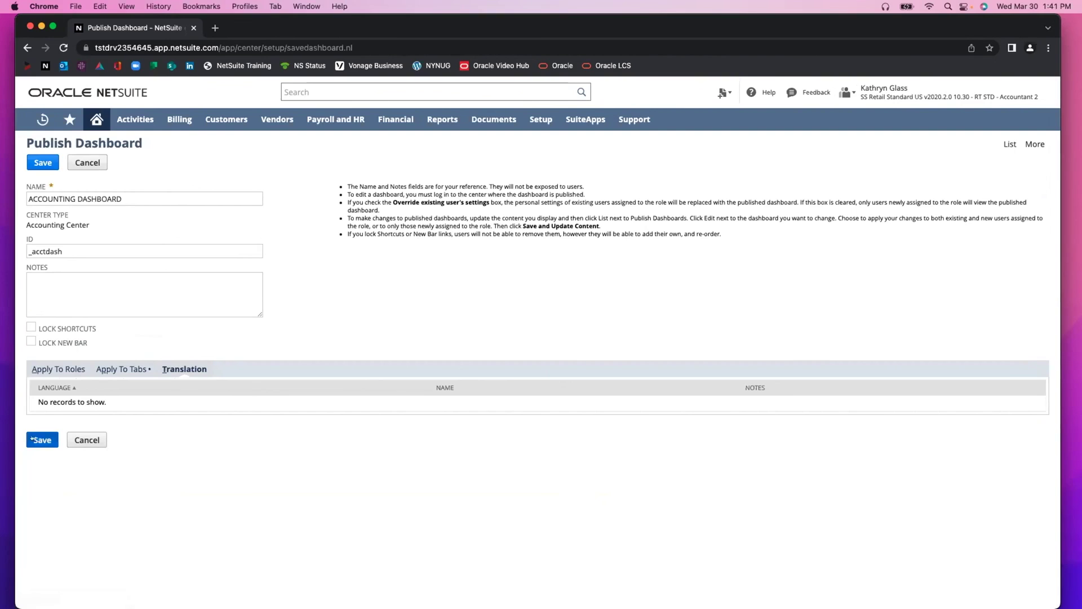
click(49, 250)
text(2)
click(95, 439)
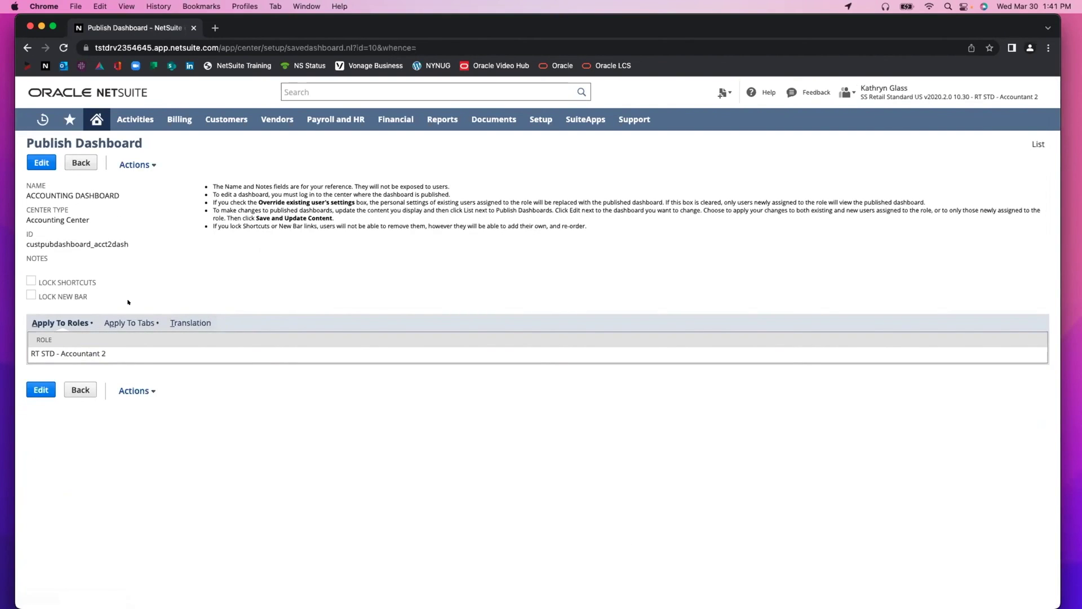
Step: Switch to the Administrator role and open the list of roles
mouse_move(885, 92)
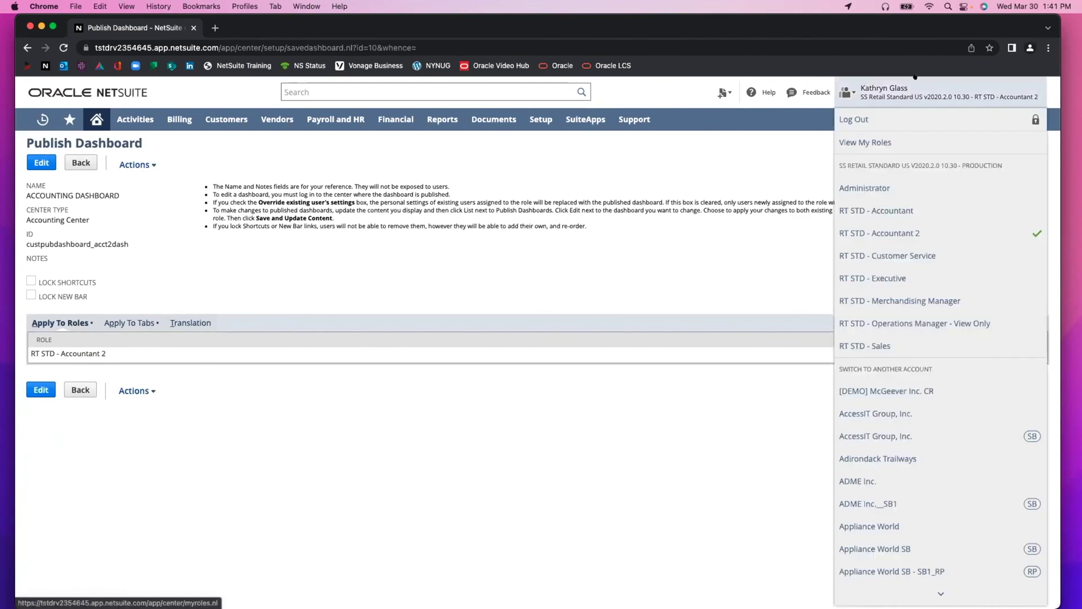
click(891, 212)
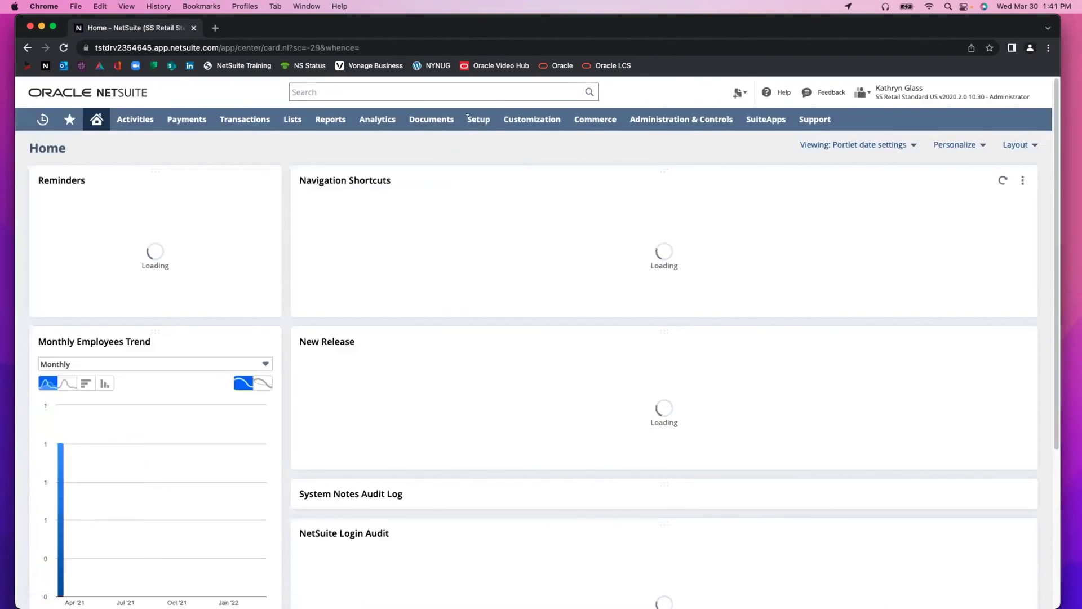
mouse_move(477, 113)
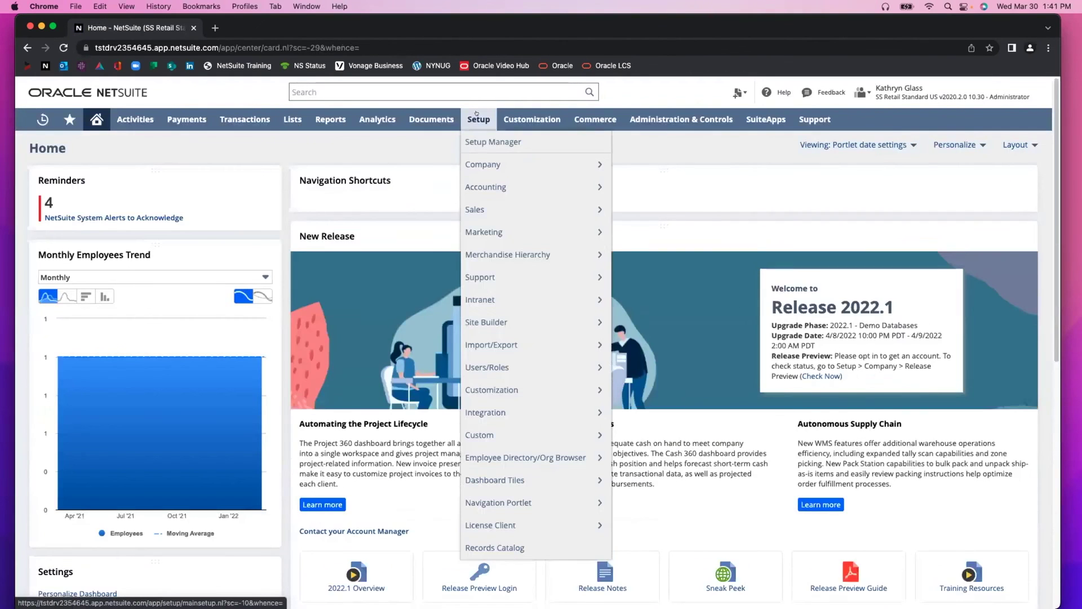
mouse_move(586, 367)
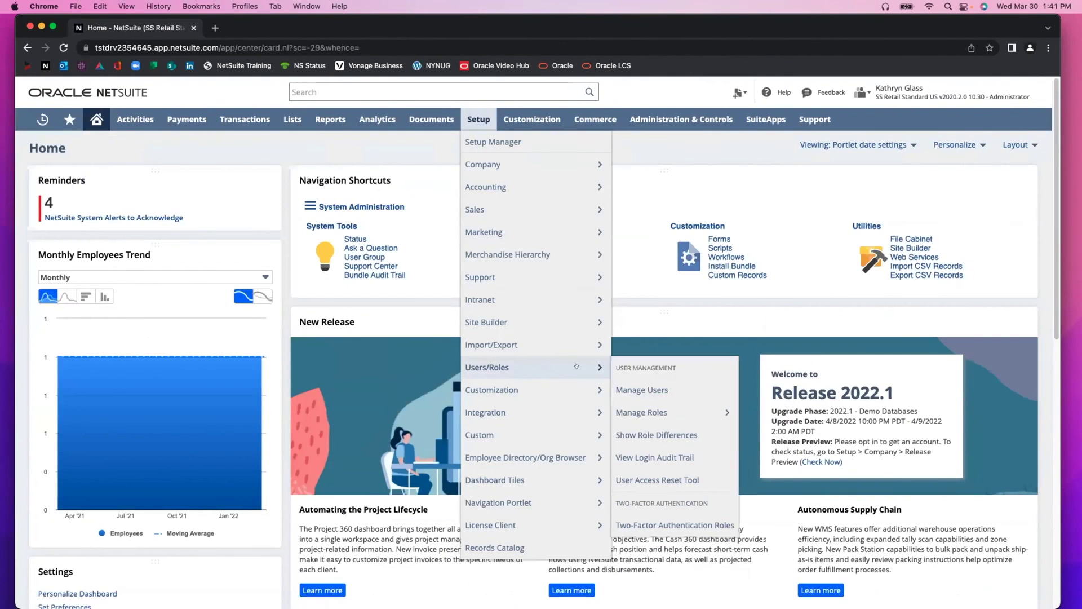
click(646, 412)
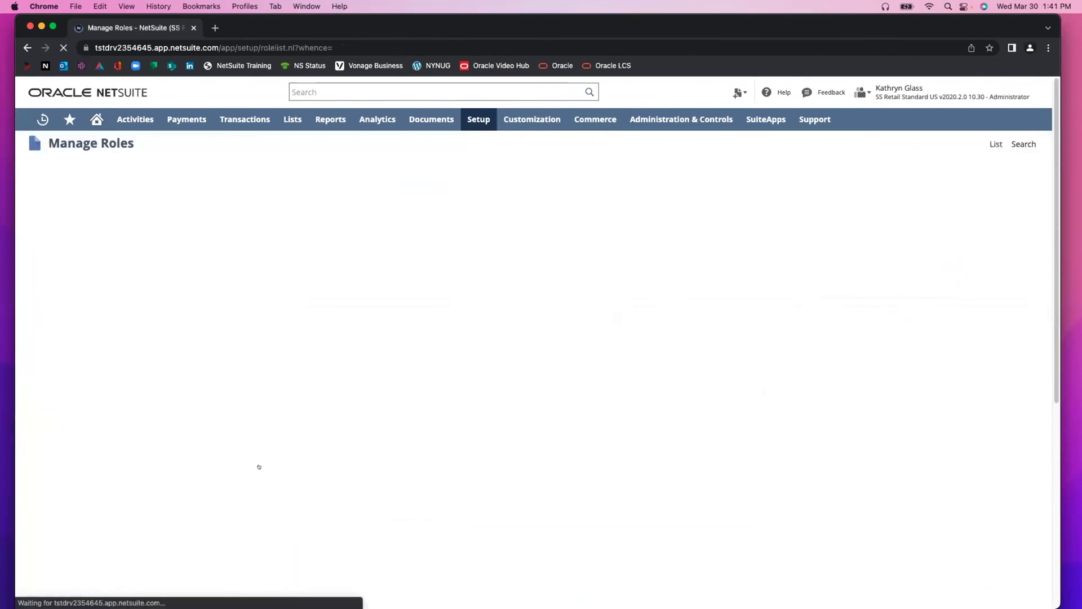
Step: Confirm RT STD - Accountant 2 receives ACCOUNTING DASHBOARD, then switch to that role
scroll(128, 454, down, 10)
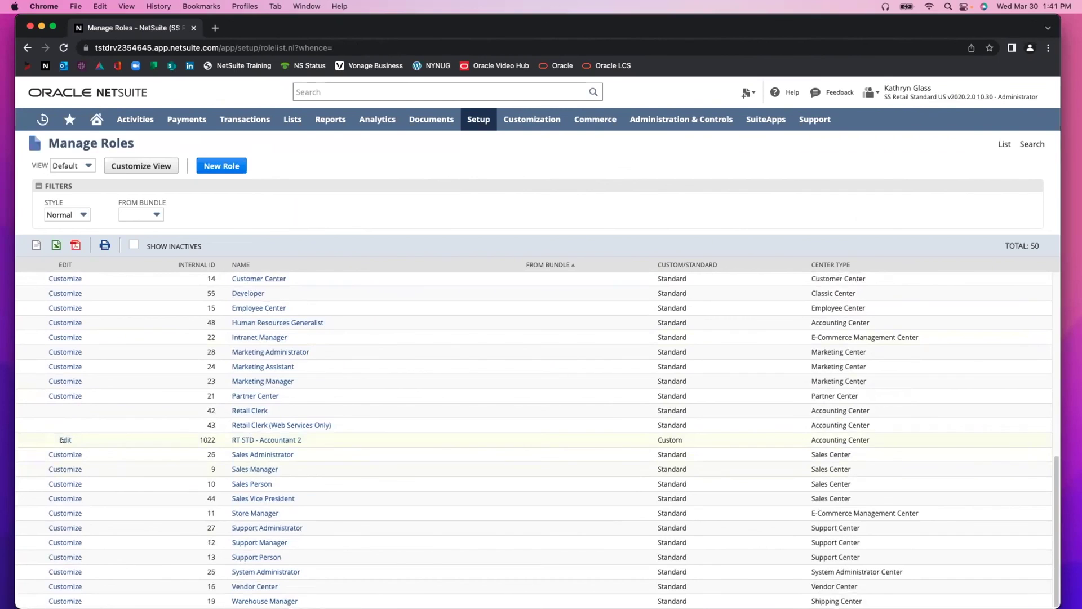
click(66, 440)
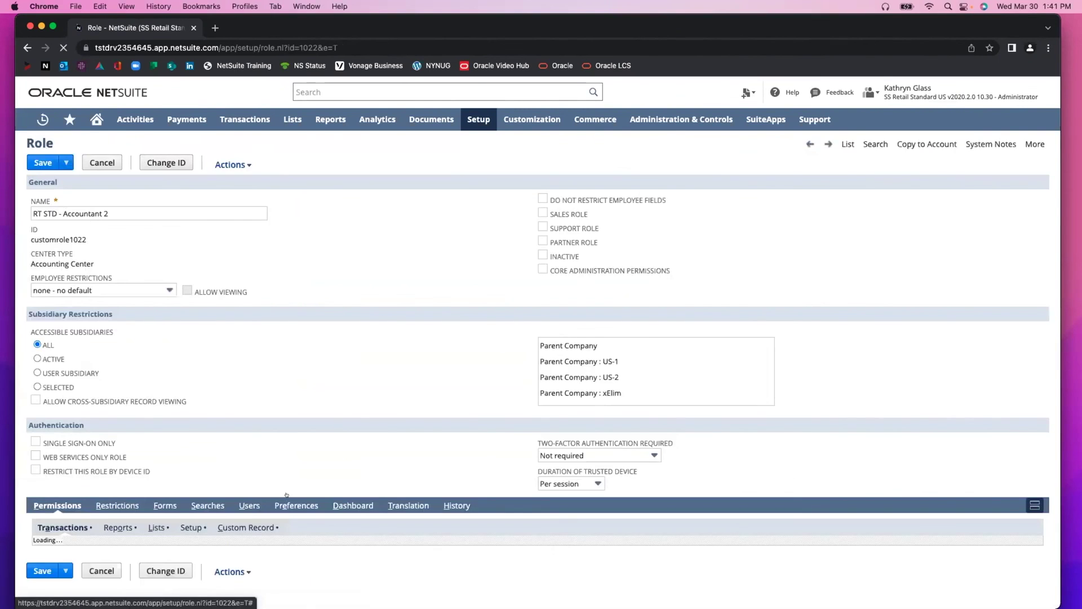
click(351, 506)
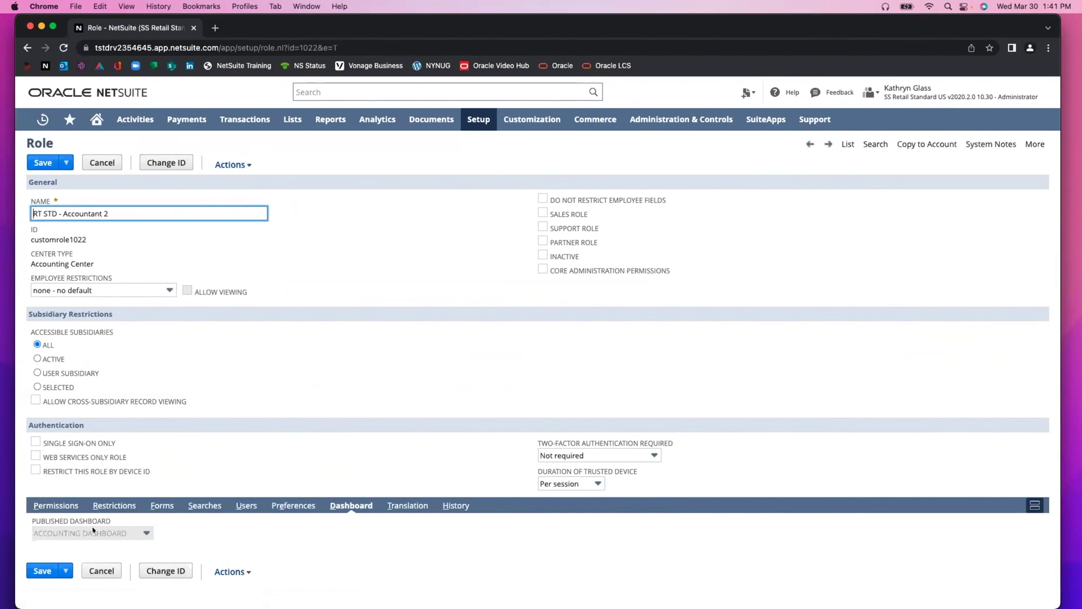
scroll(93, 529, up, 5)
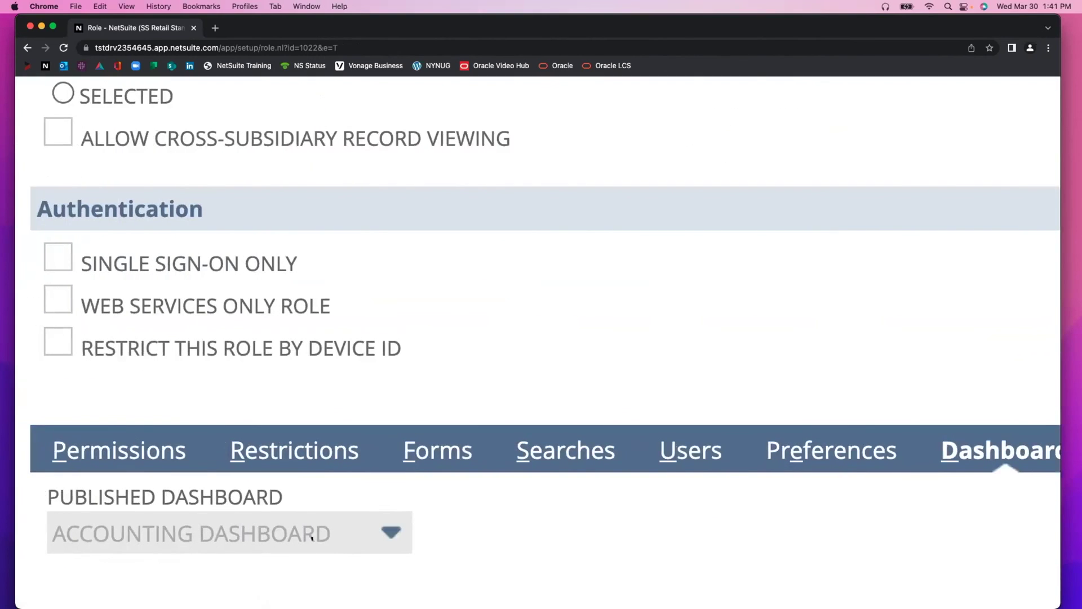
scroll(300, 512, down, 3)
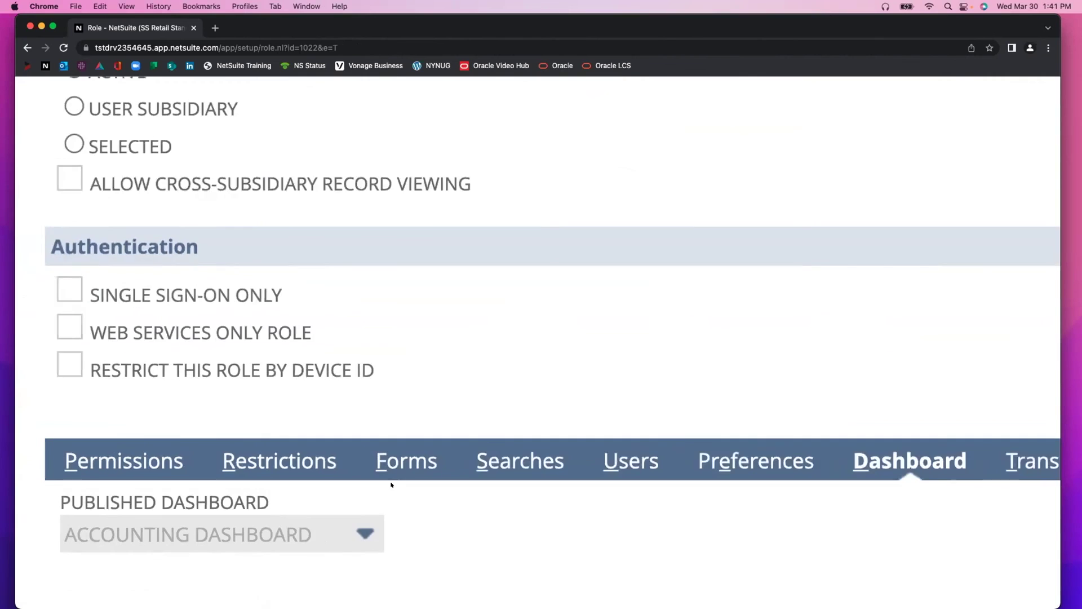
scroll(537, 394, down, 2)
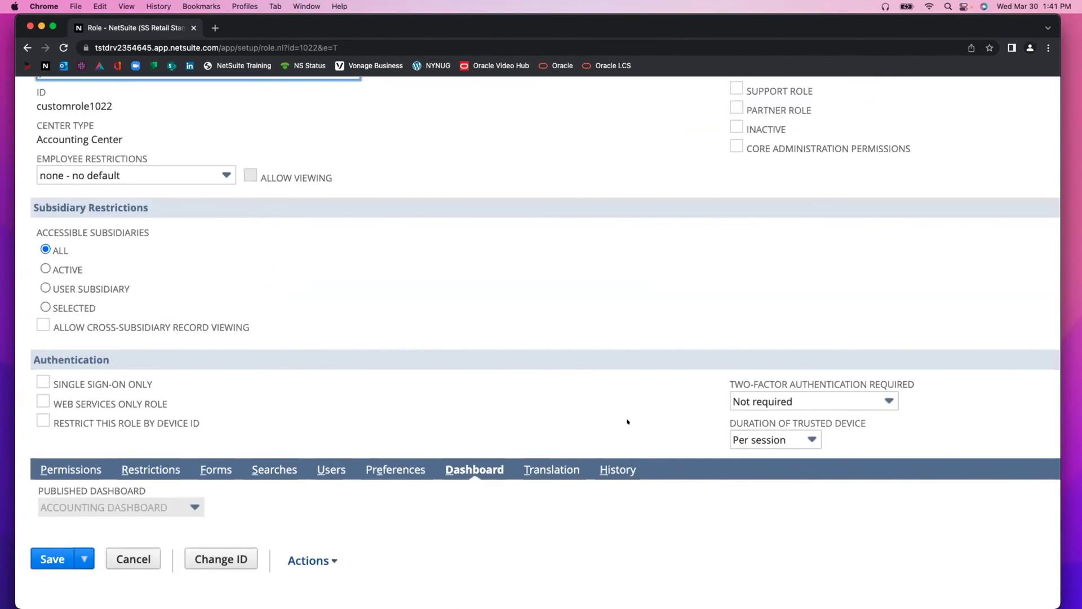
scroll(627, 421, down, 2)
mouse_move(926, 96)
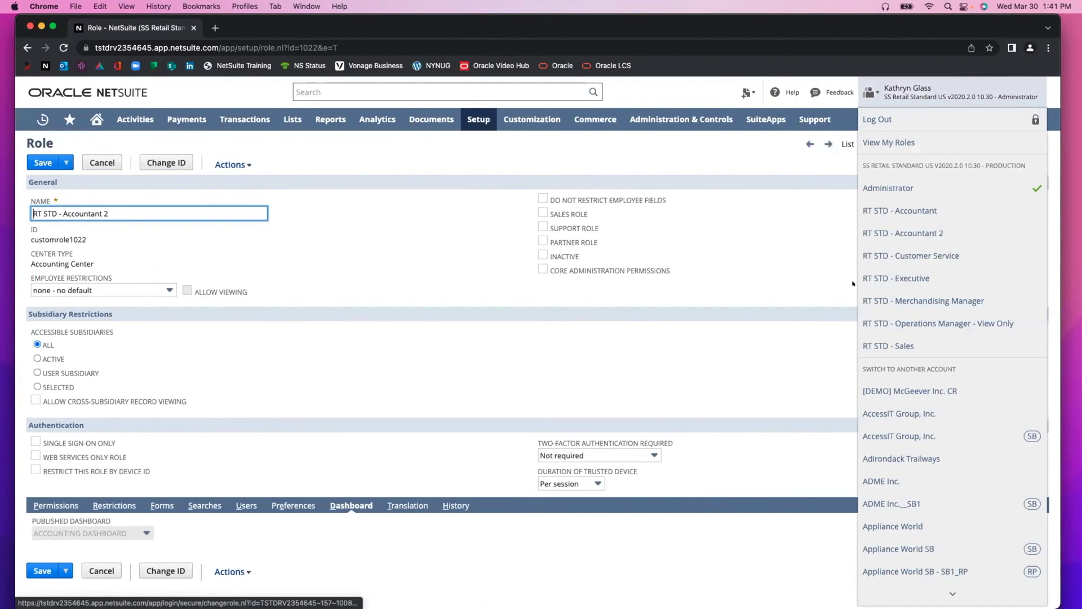
click(903, 233)
Step: Leave the page and list the published dashboards from the Home dashboard's Settings
click(574, 233)
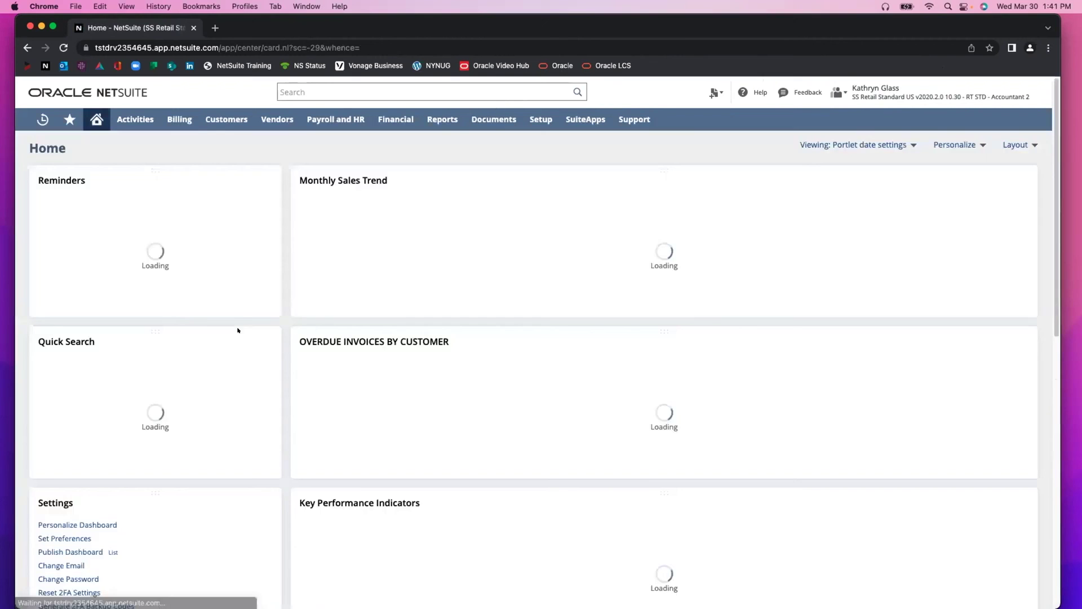
scroll(86, 374, down, 5)
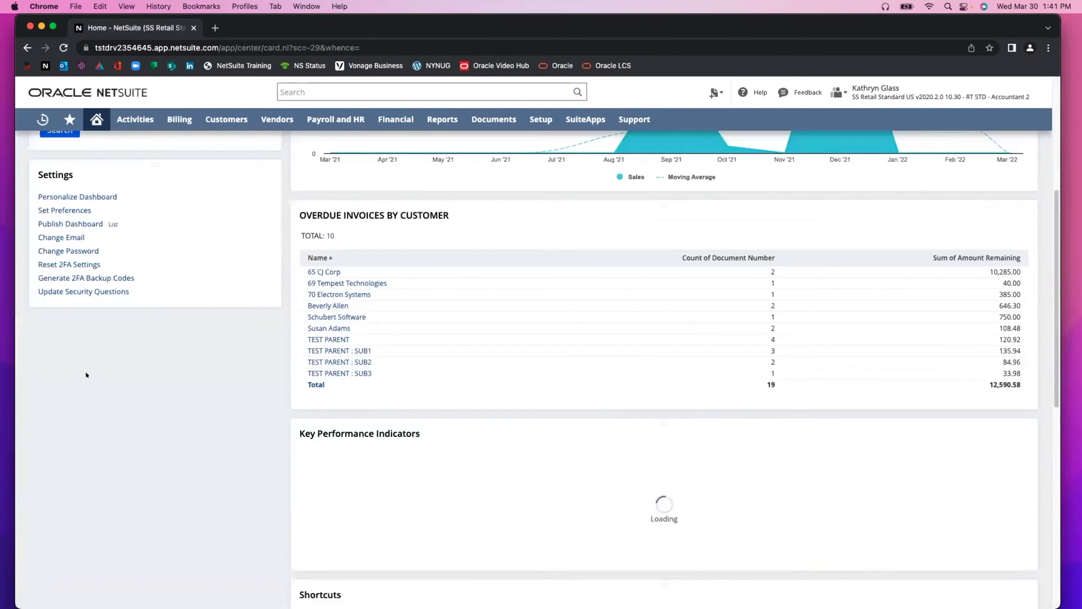
click(112, 225)
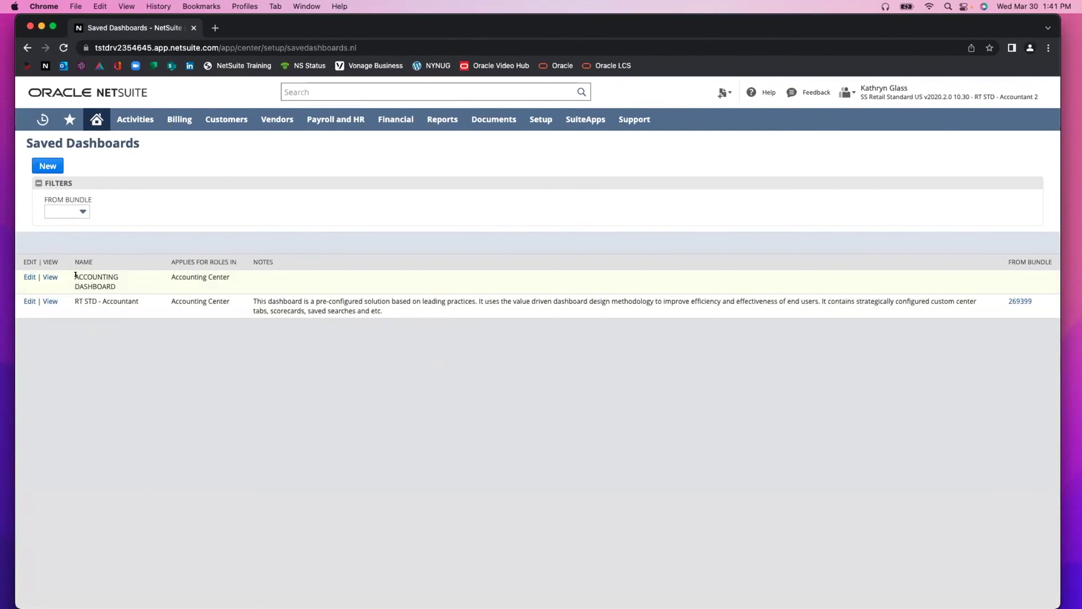
click(28, 276)
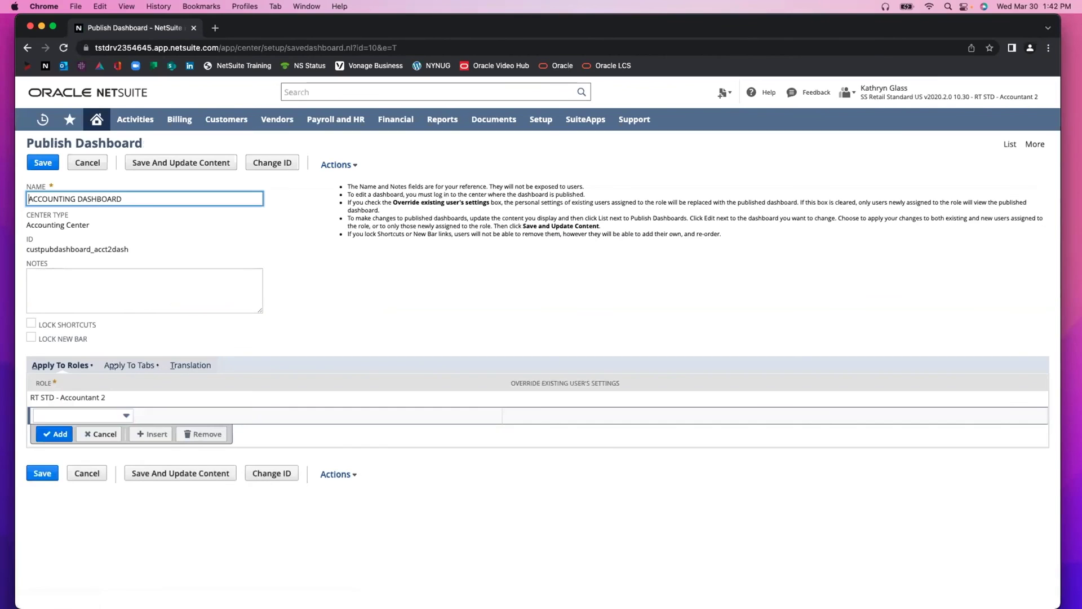
click(113, 366)
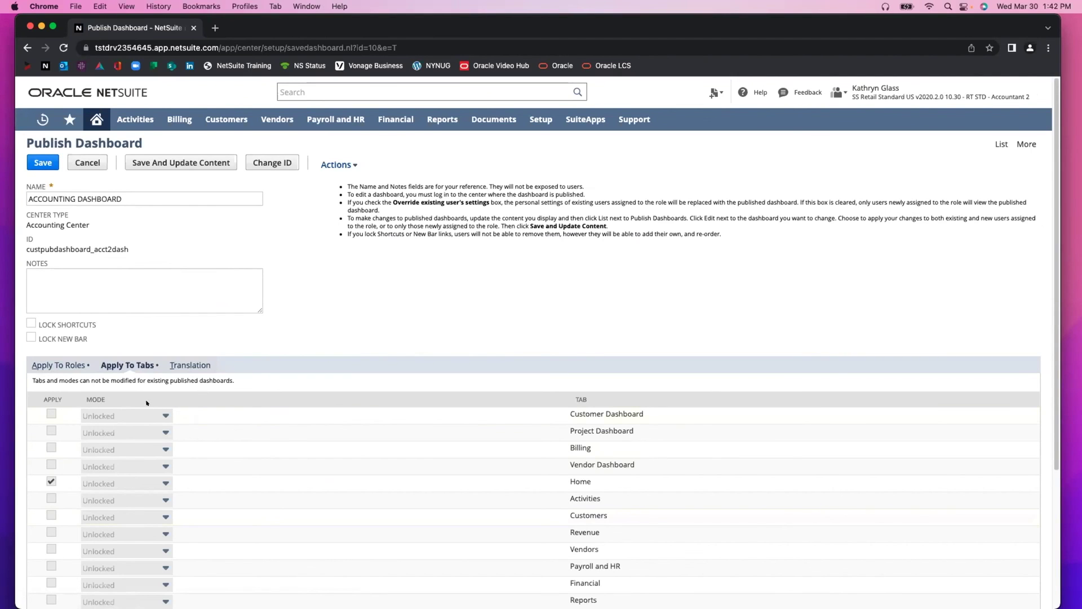
scroll(146, 414, down, 5)
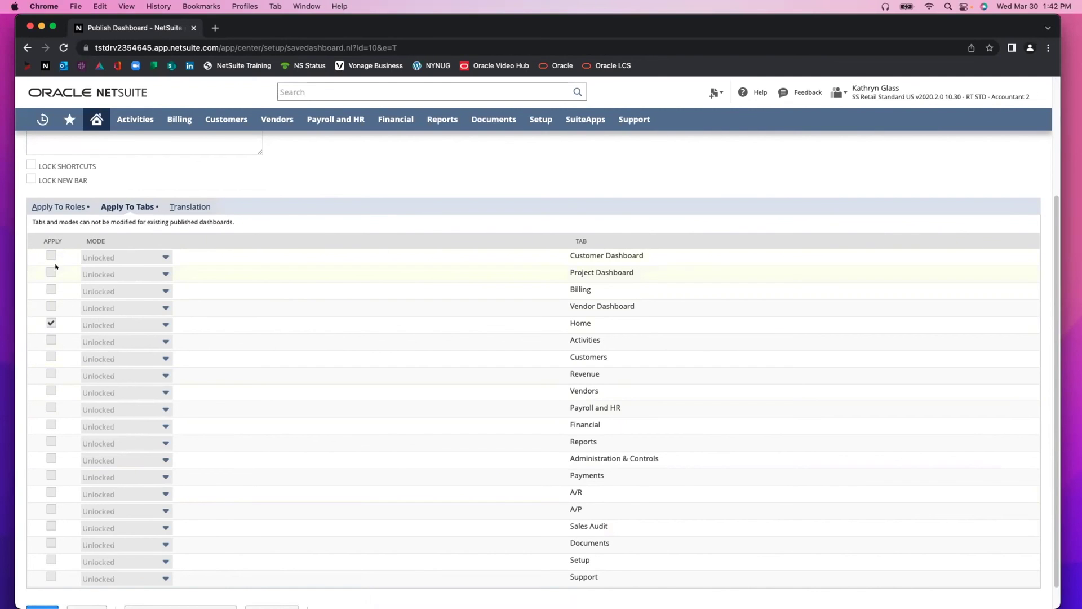
click(58, 206)
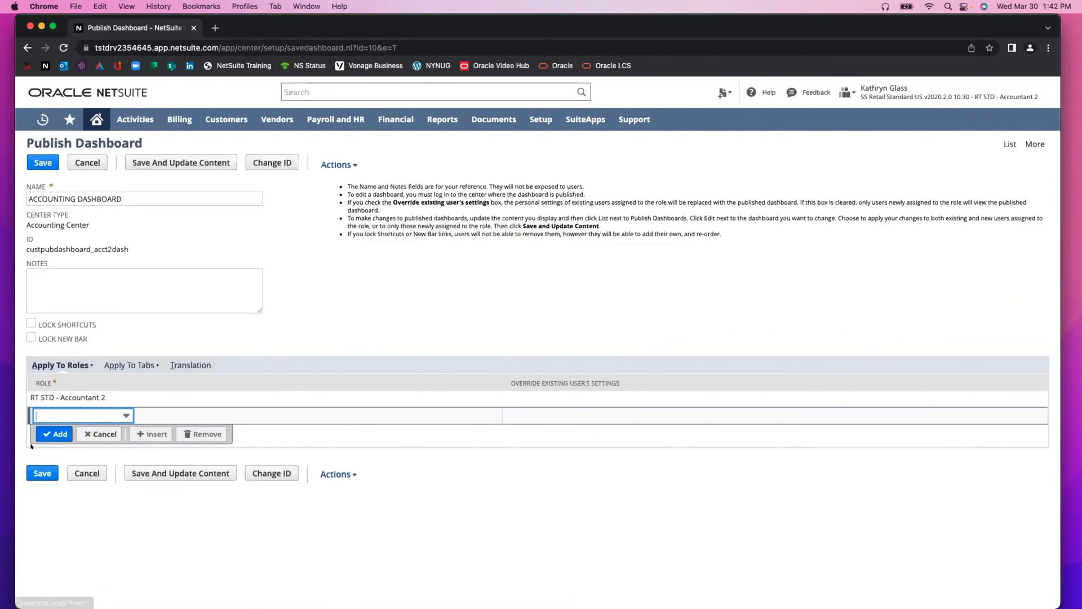
click(31, 324)
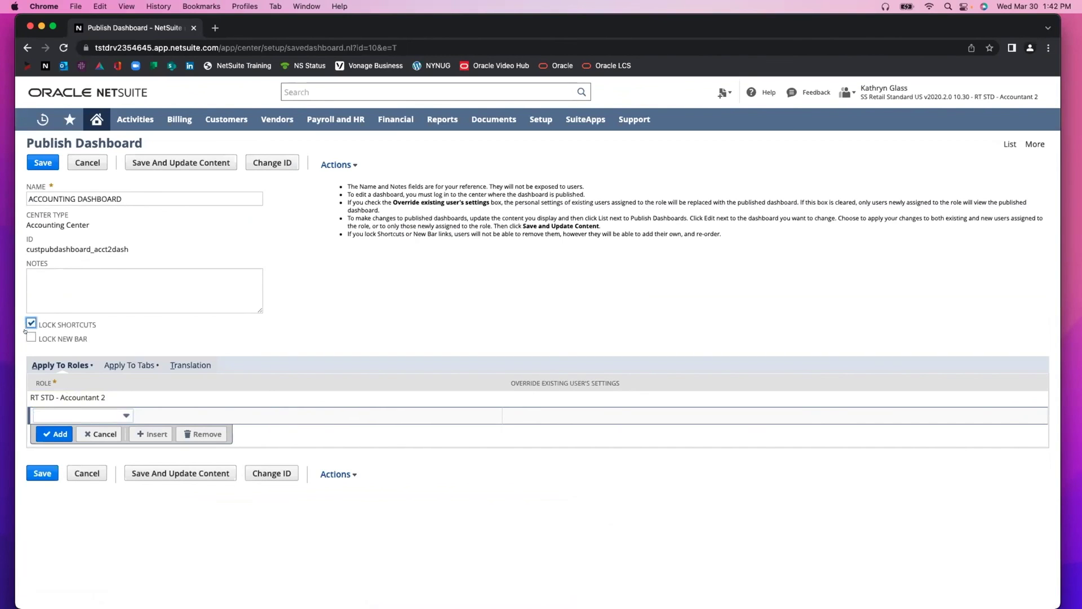
click(31, 324)
click(210, 338)
click(518, 393)
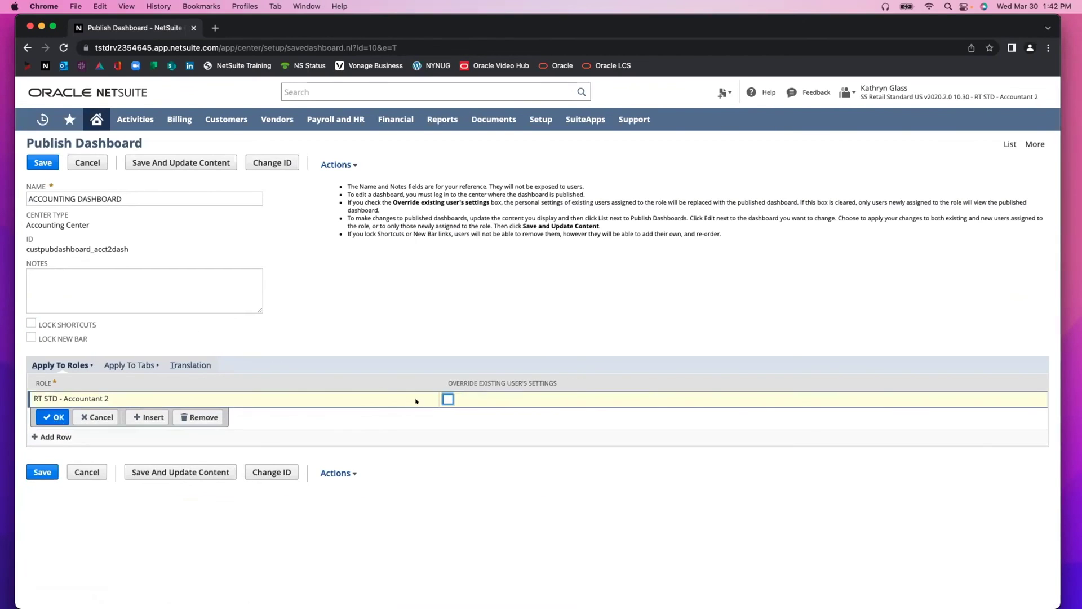
click(446, 399)
click(97, 417)
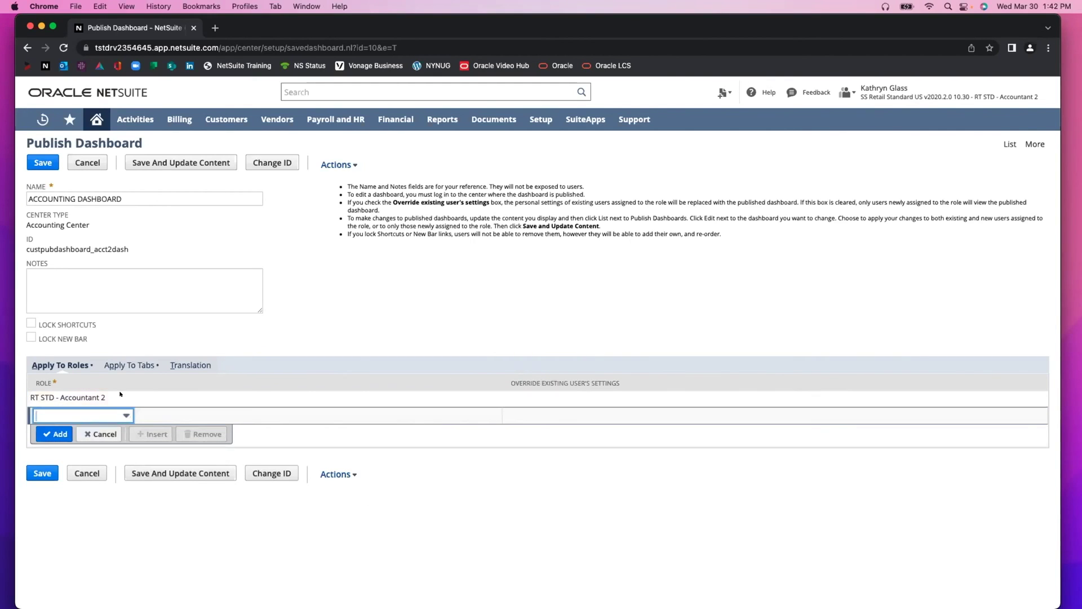
click(87, 163)
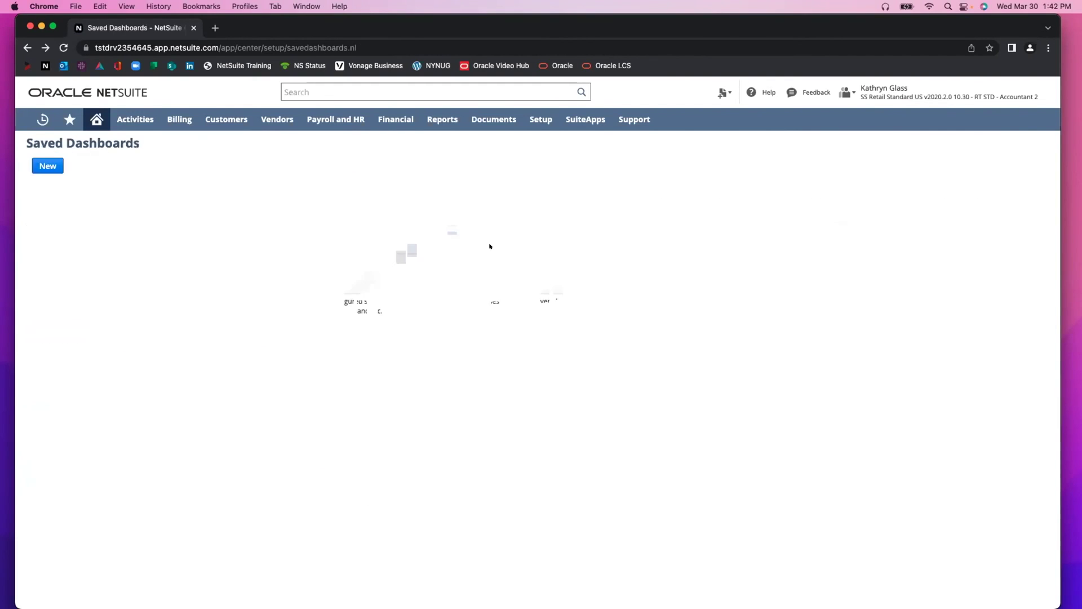
Step: Return Home, then switch roles to RT STD - Merchandising Manager and then RT STD - Sales
click(90, 121)
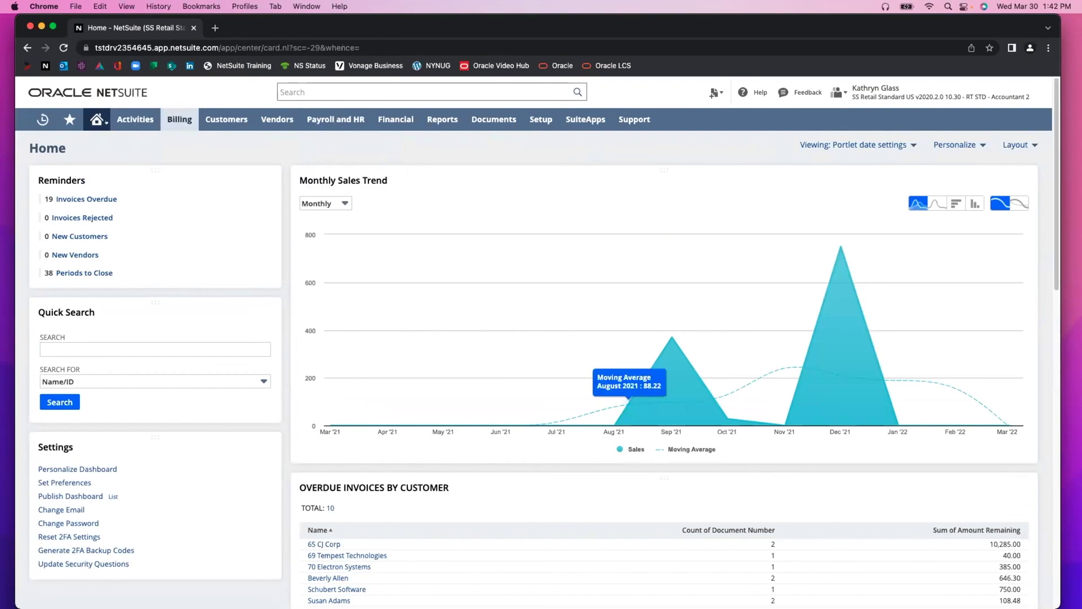
mouse_move(105, 121)
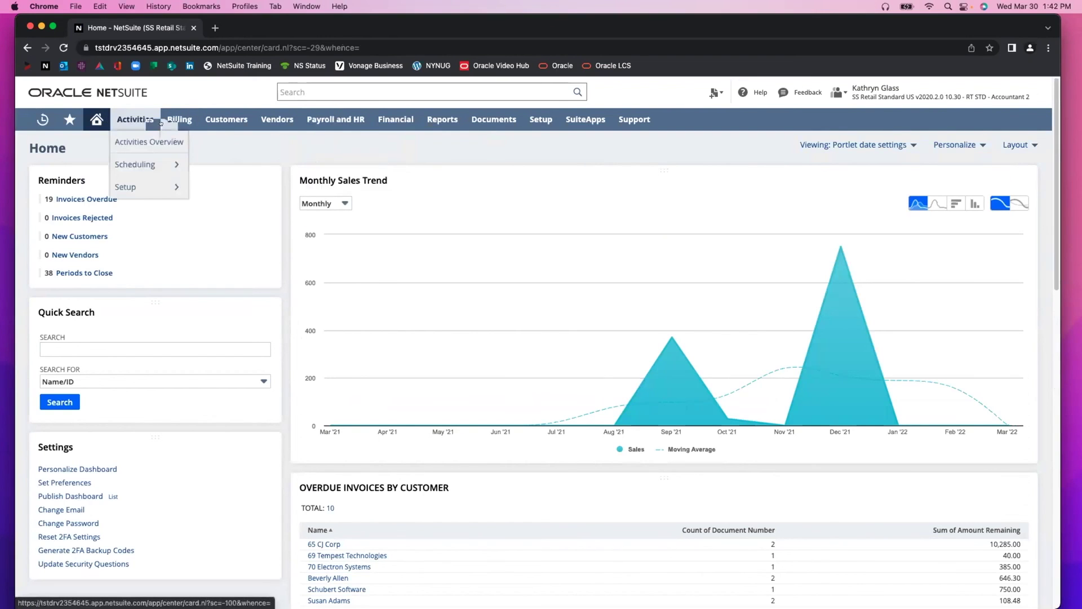
mouse_move(252, 117)
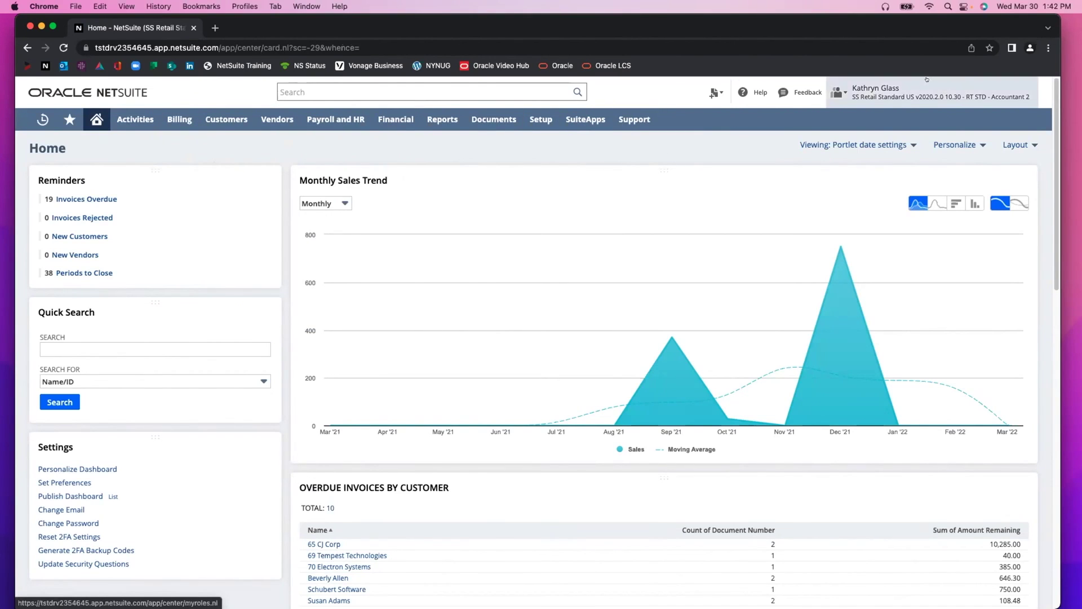
mouse_move(930, 93)
click(897, 298)
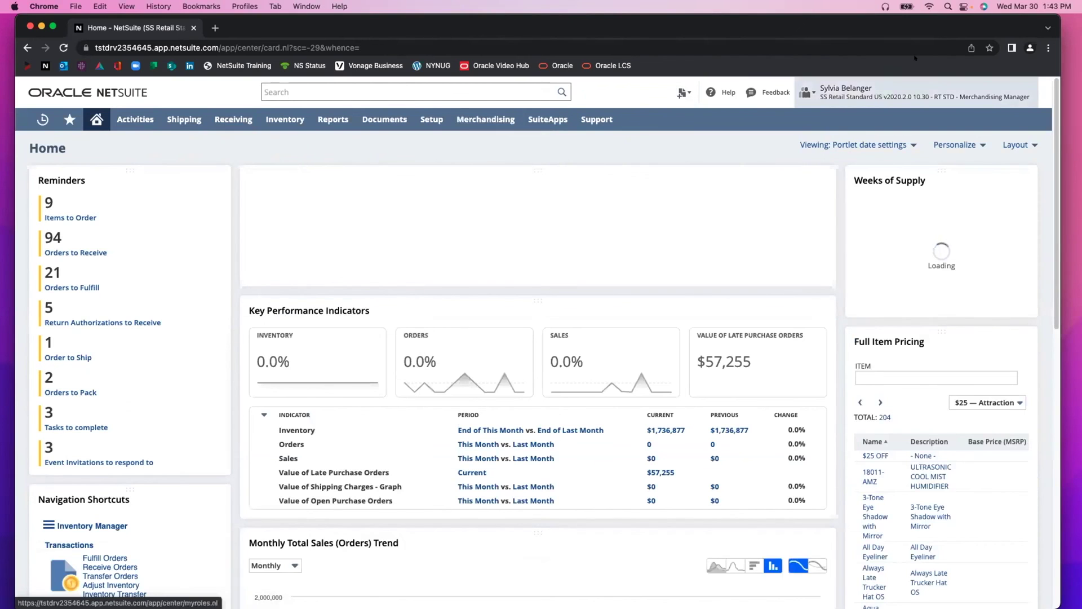
mouse_move(916, 97)
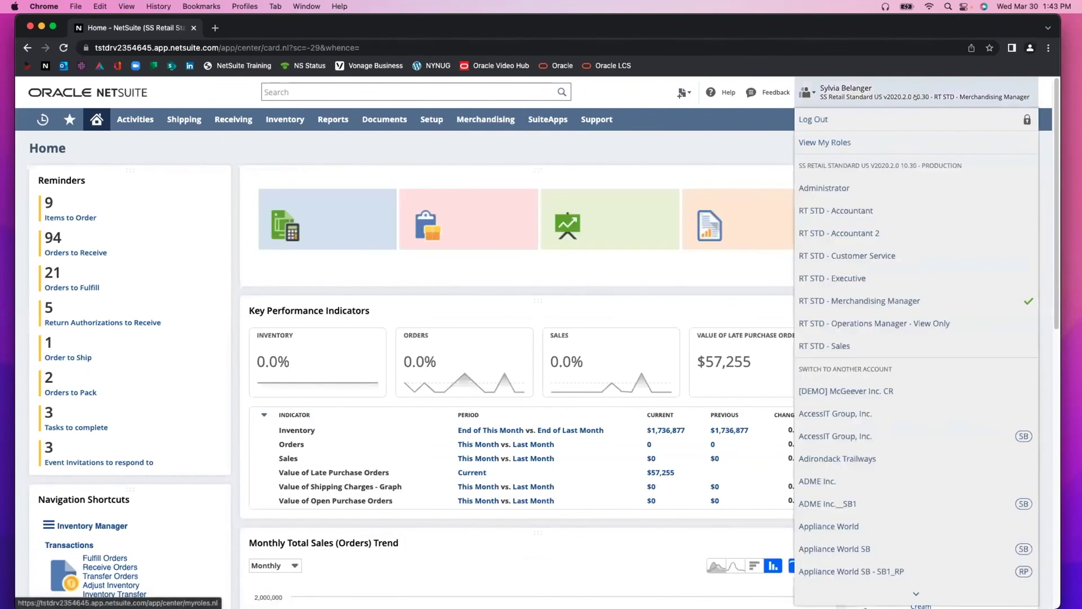
click(816, 348)
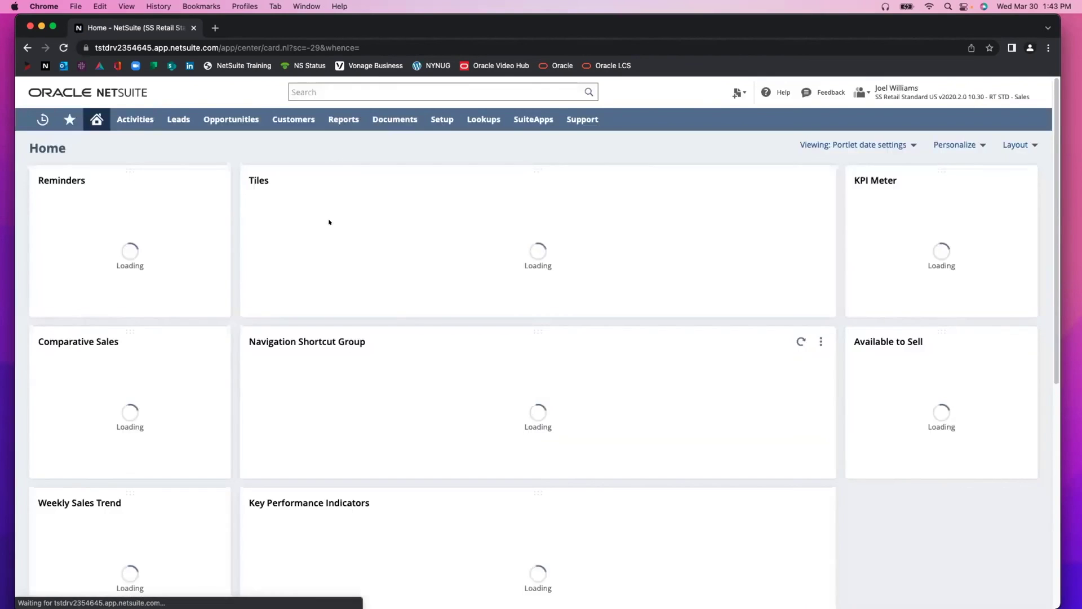
mouse_move(178, 107)
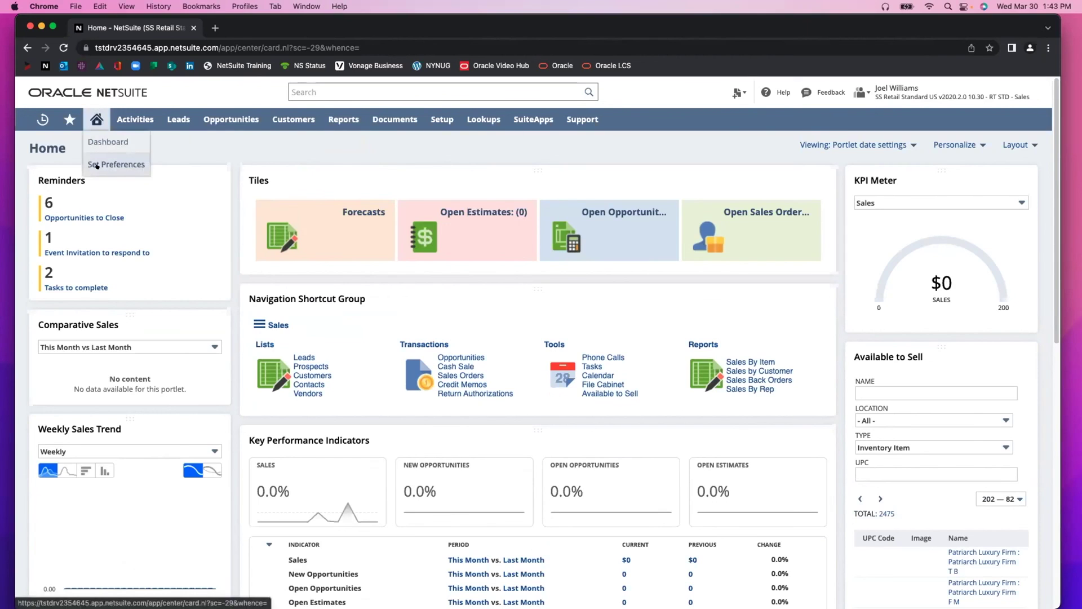
Step: Tick Use Classic Interface in the Appearance section of Set Preferences
click(96, 164)
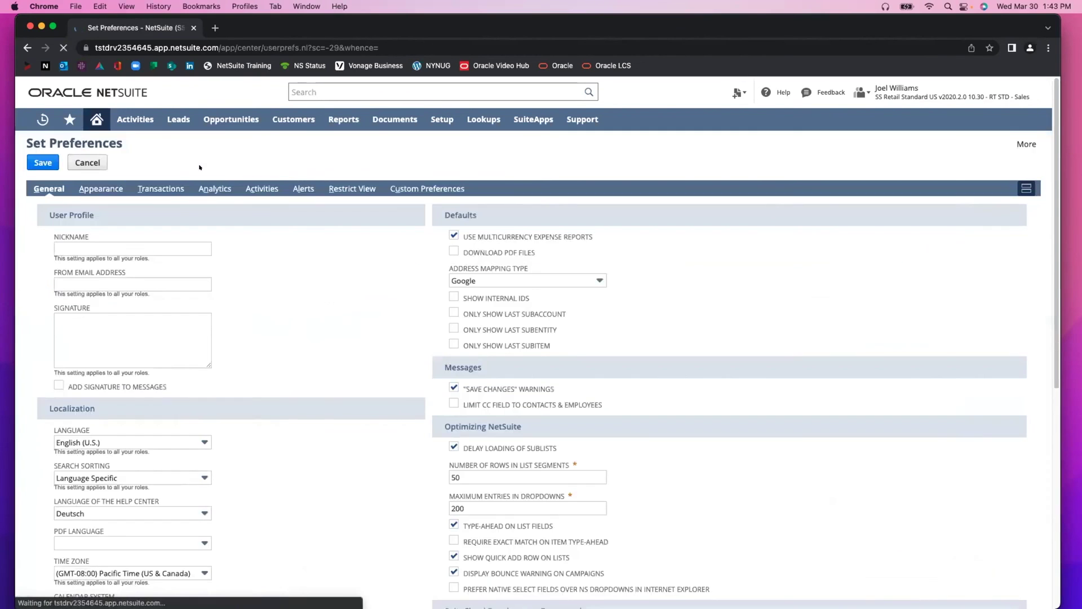
click(107, 188)
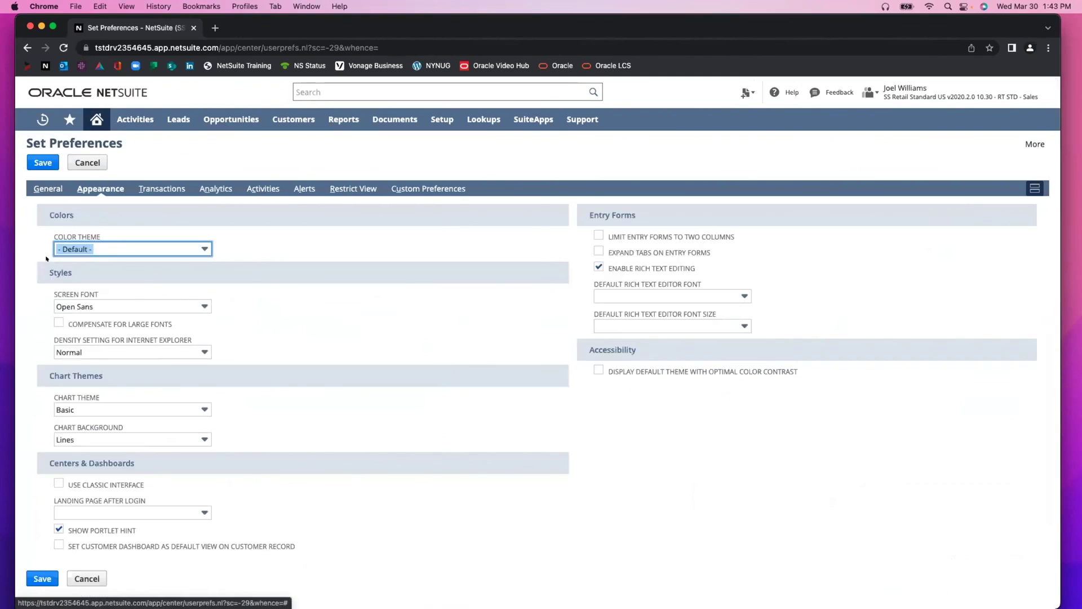
click(56, 483)
click(57, 483)
triple_click(70, 486)
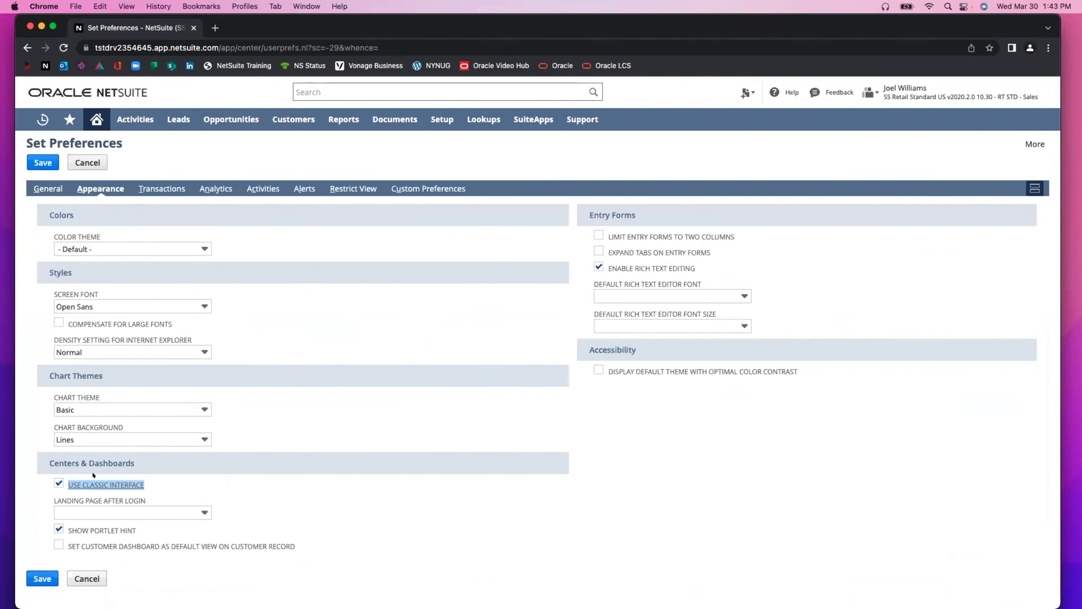
Step: Switch to the Administrator role, leaving the preferences page unsaved
mouse_move(903, 88)
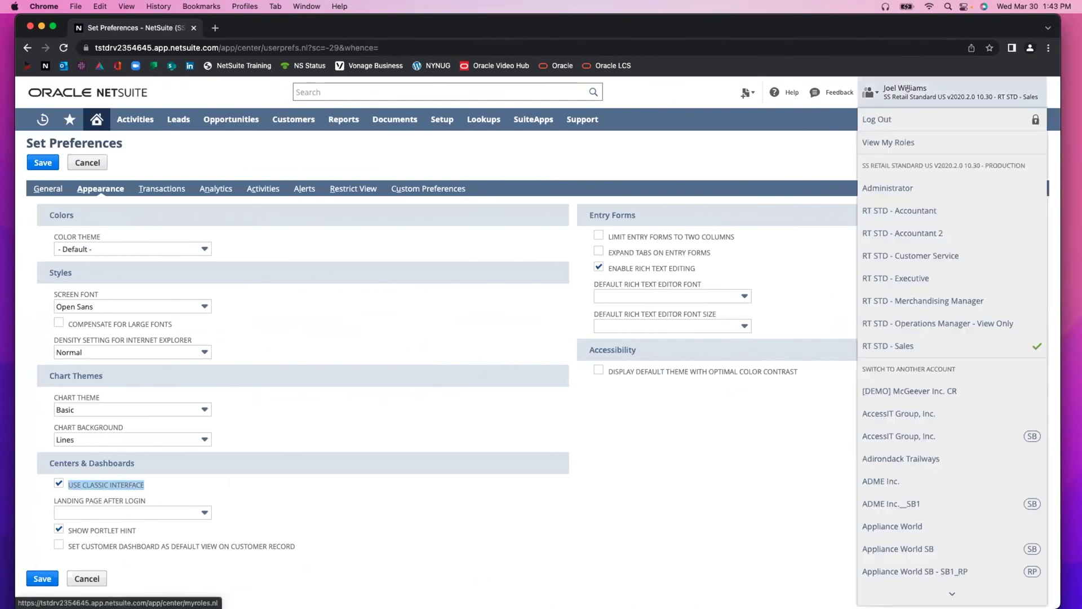
click(887, 187)
click(573, 233)
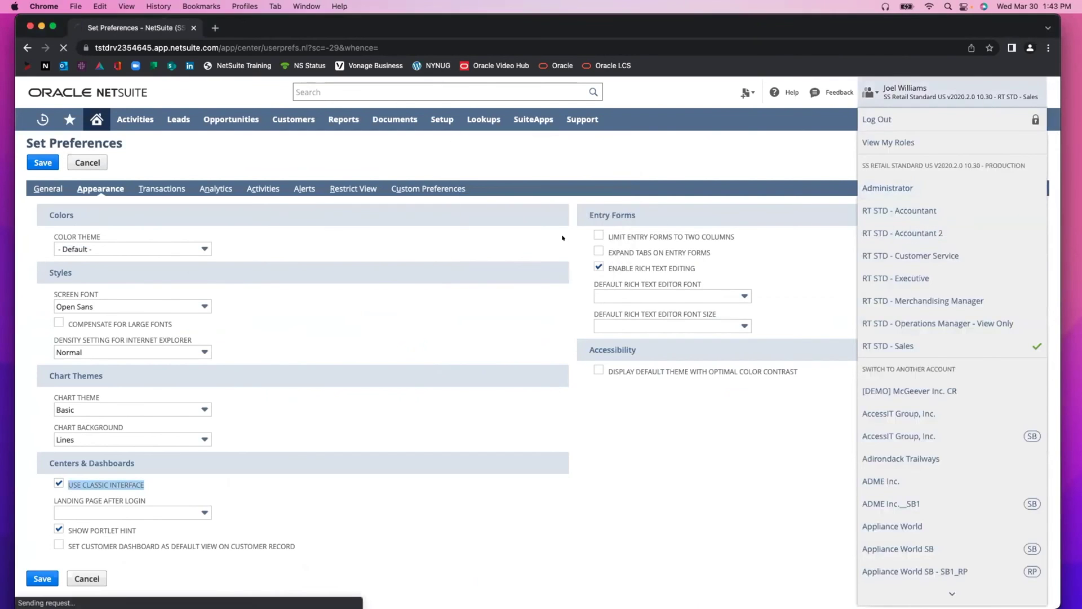